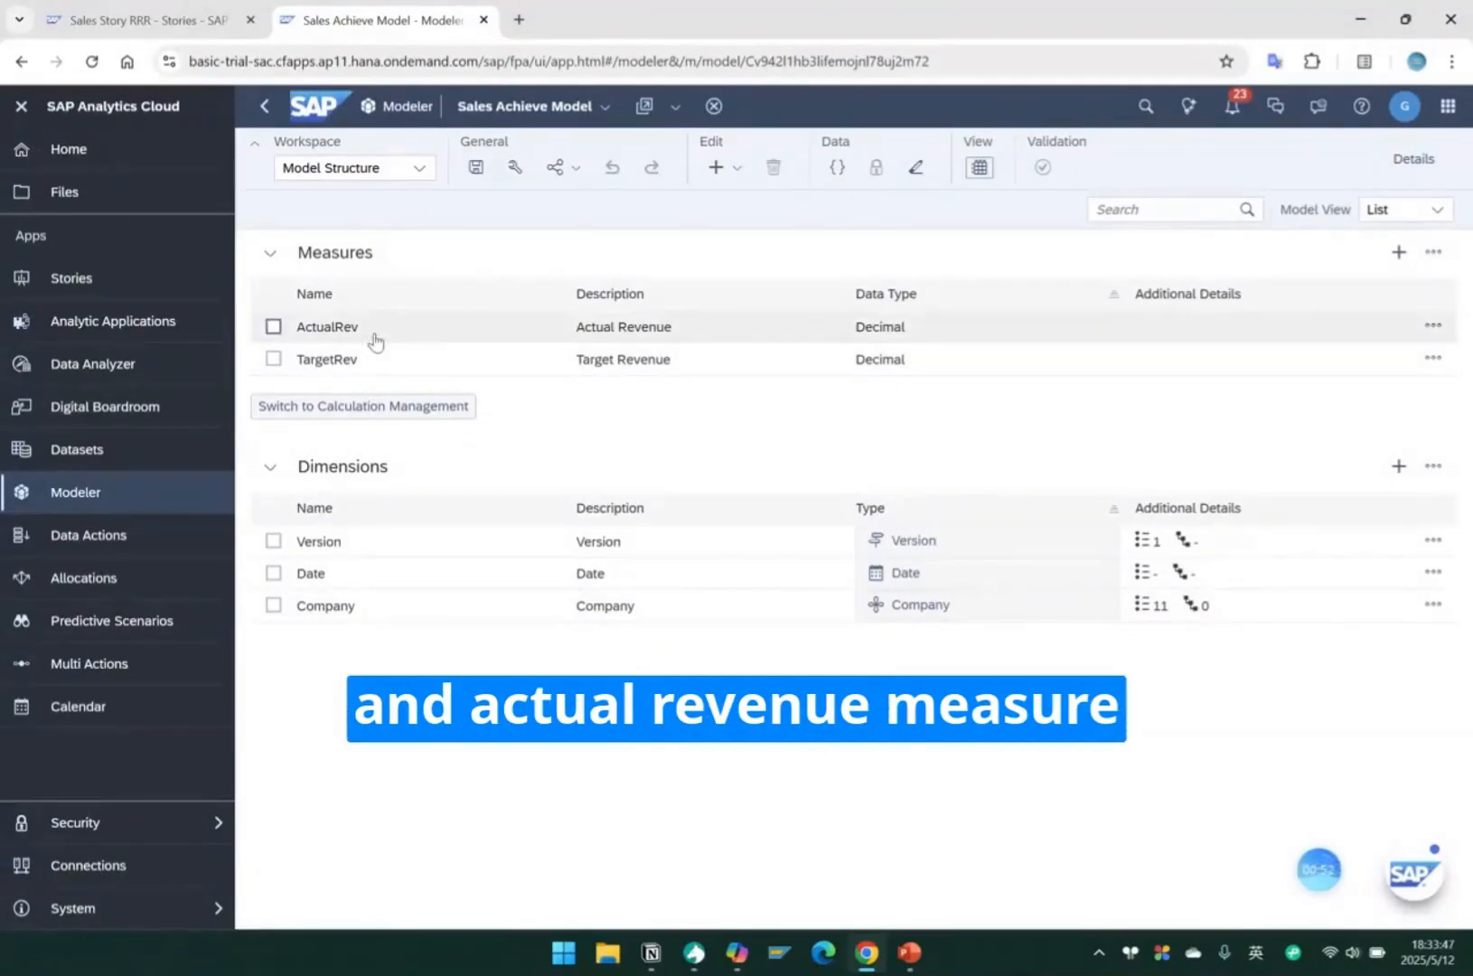
Switch to the Sales Story RRR story and hide the main navigation labels and the Builder/Styling pane.
click(162, 5)
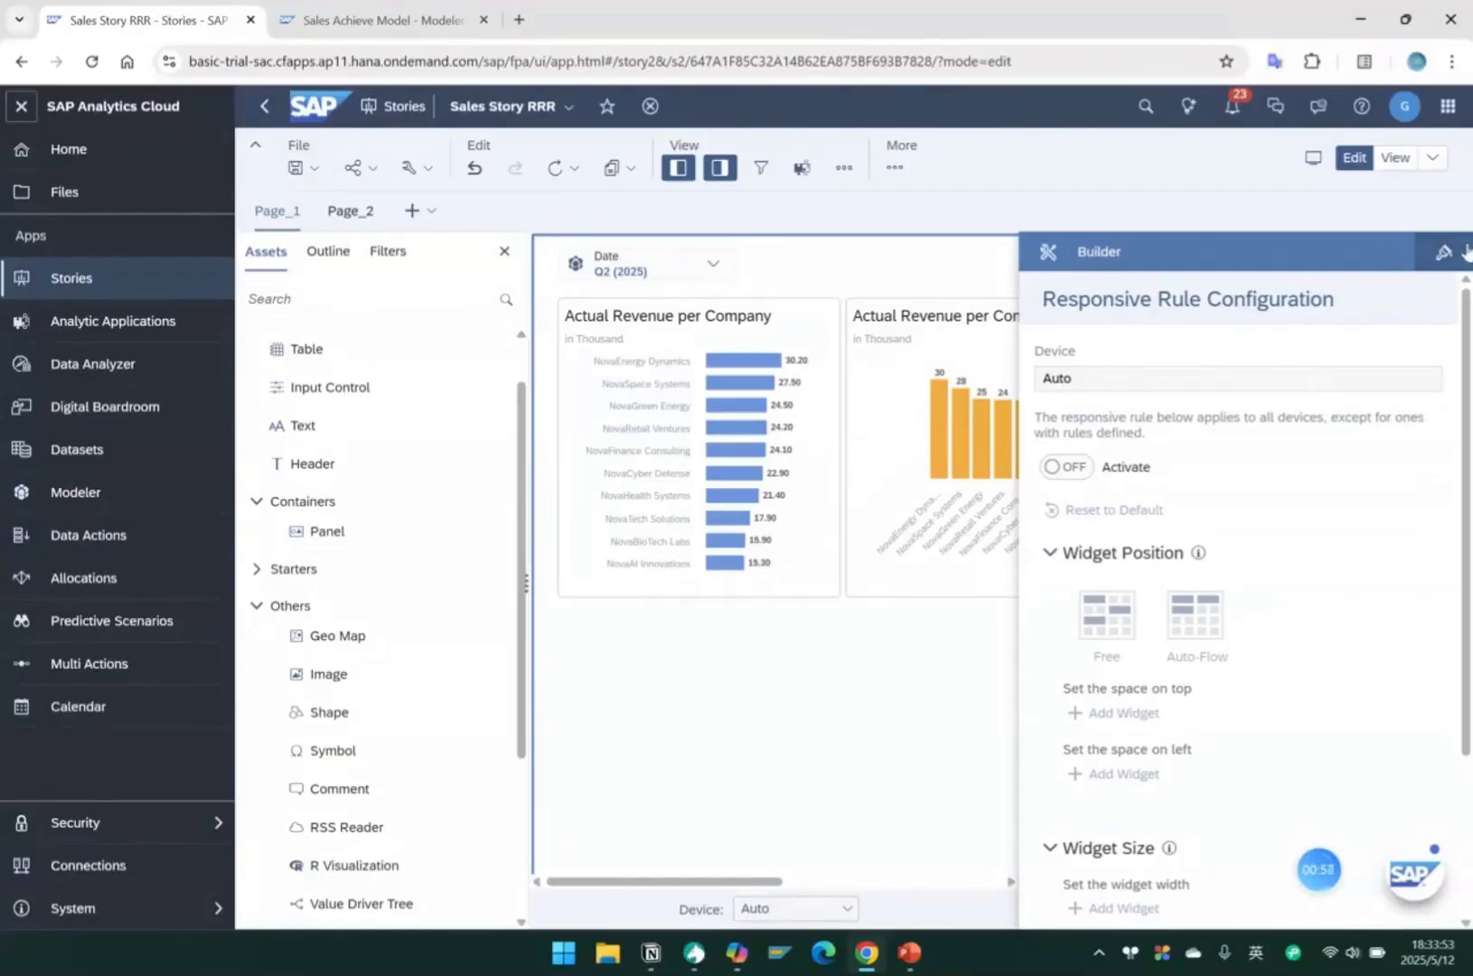
click(1445, 252)
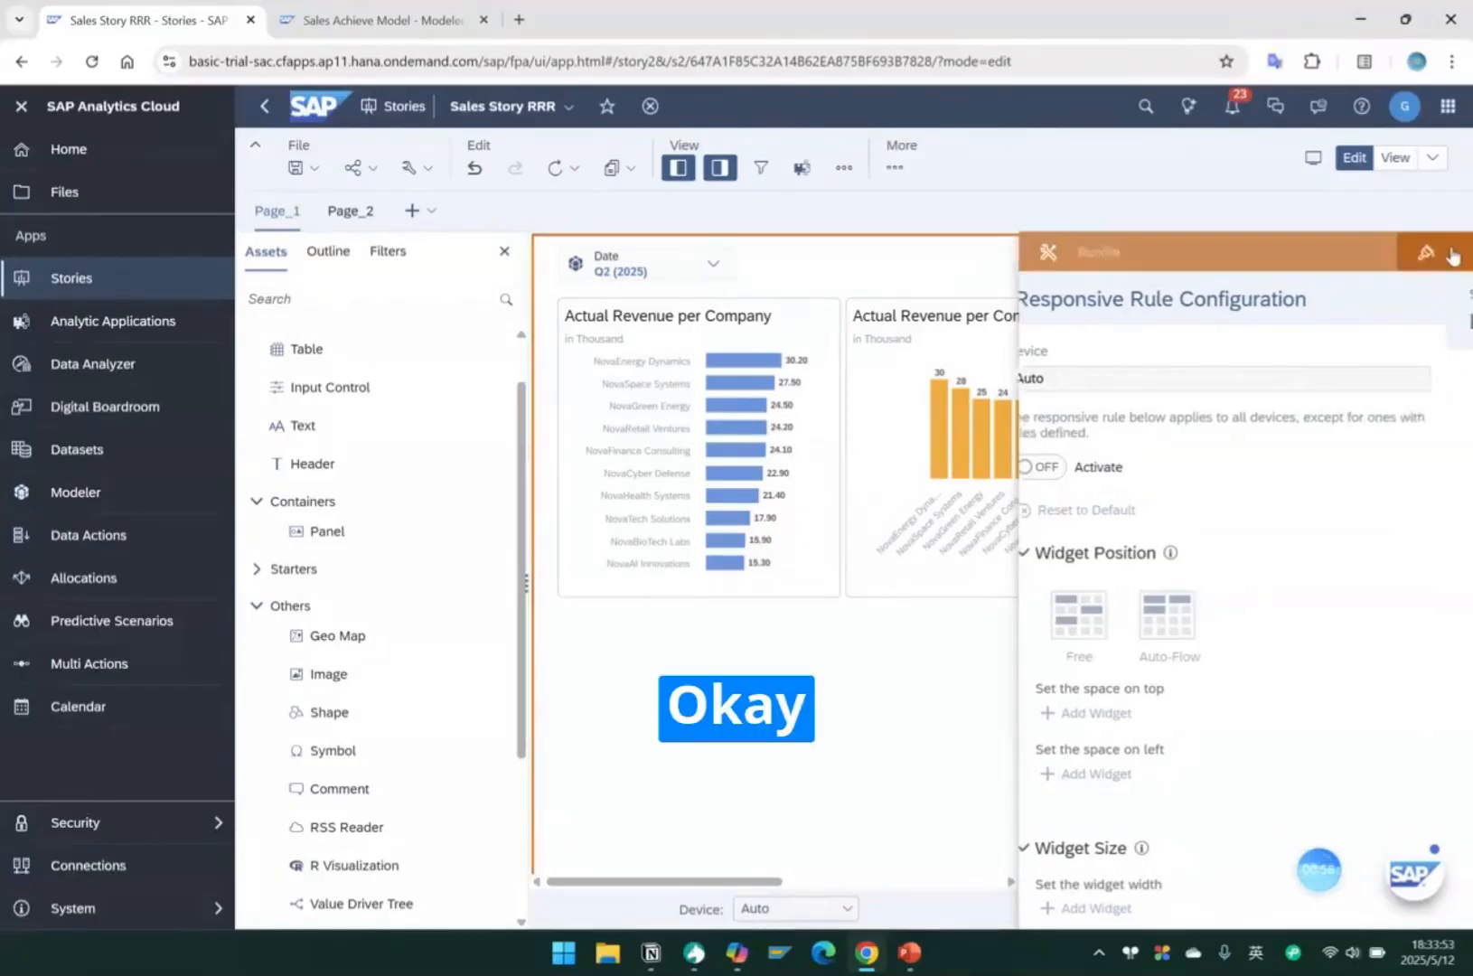
click(20, 106)
click(1060, 257)
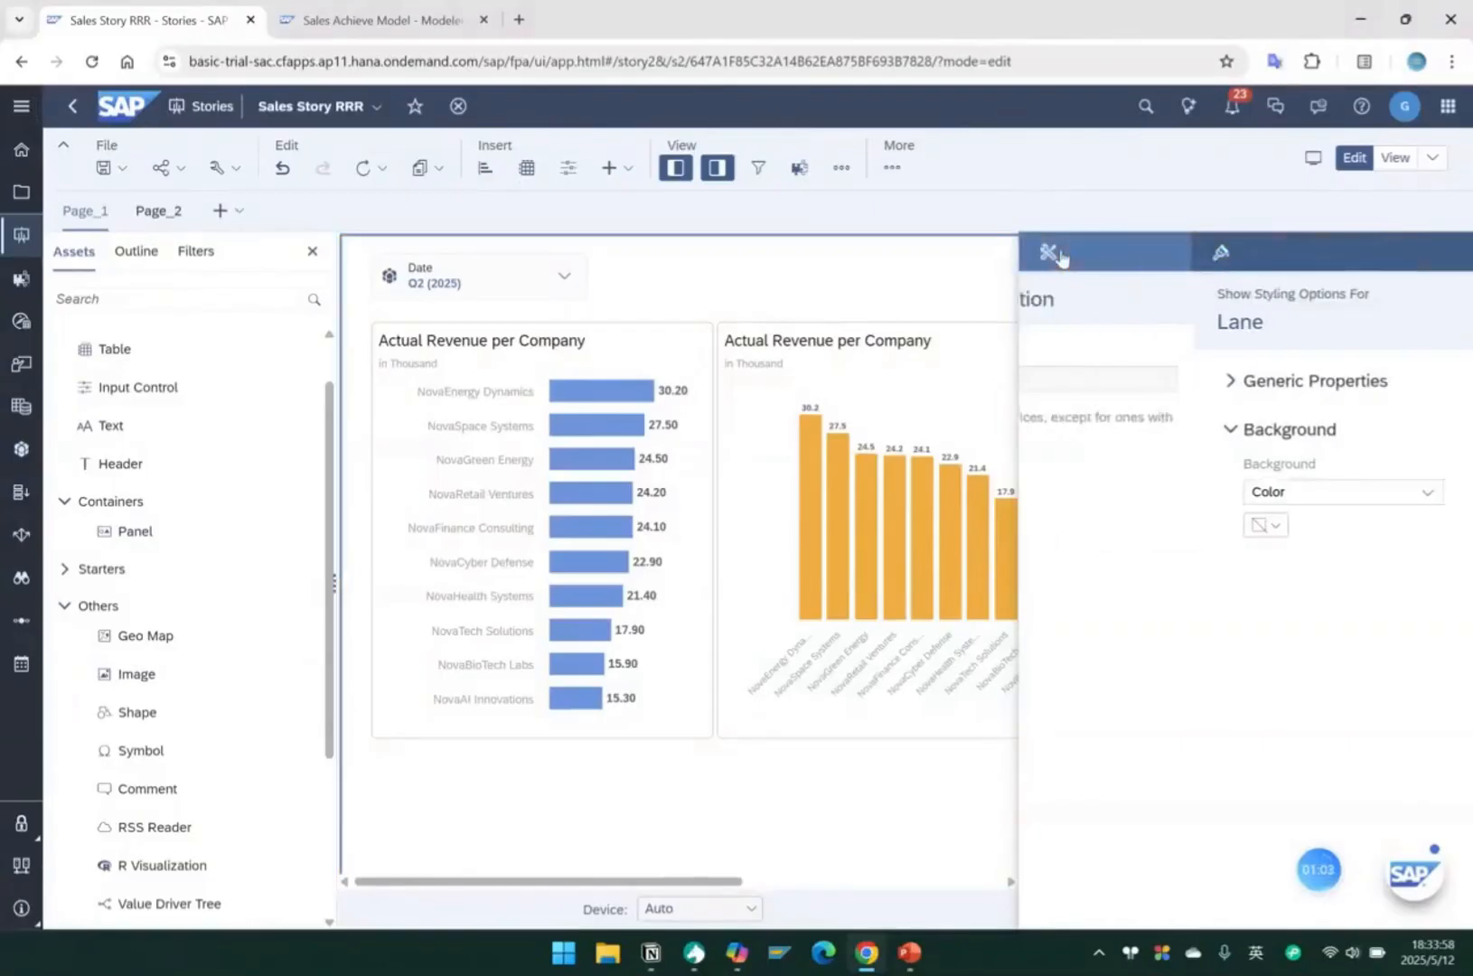
click(707, 168)
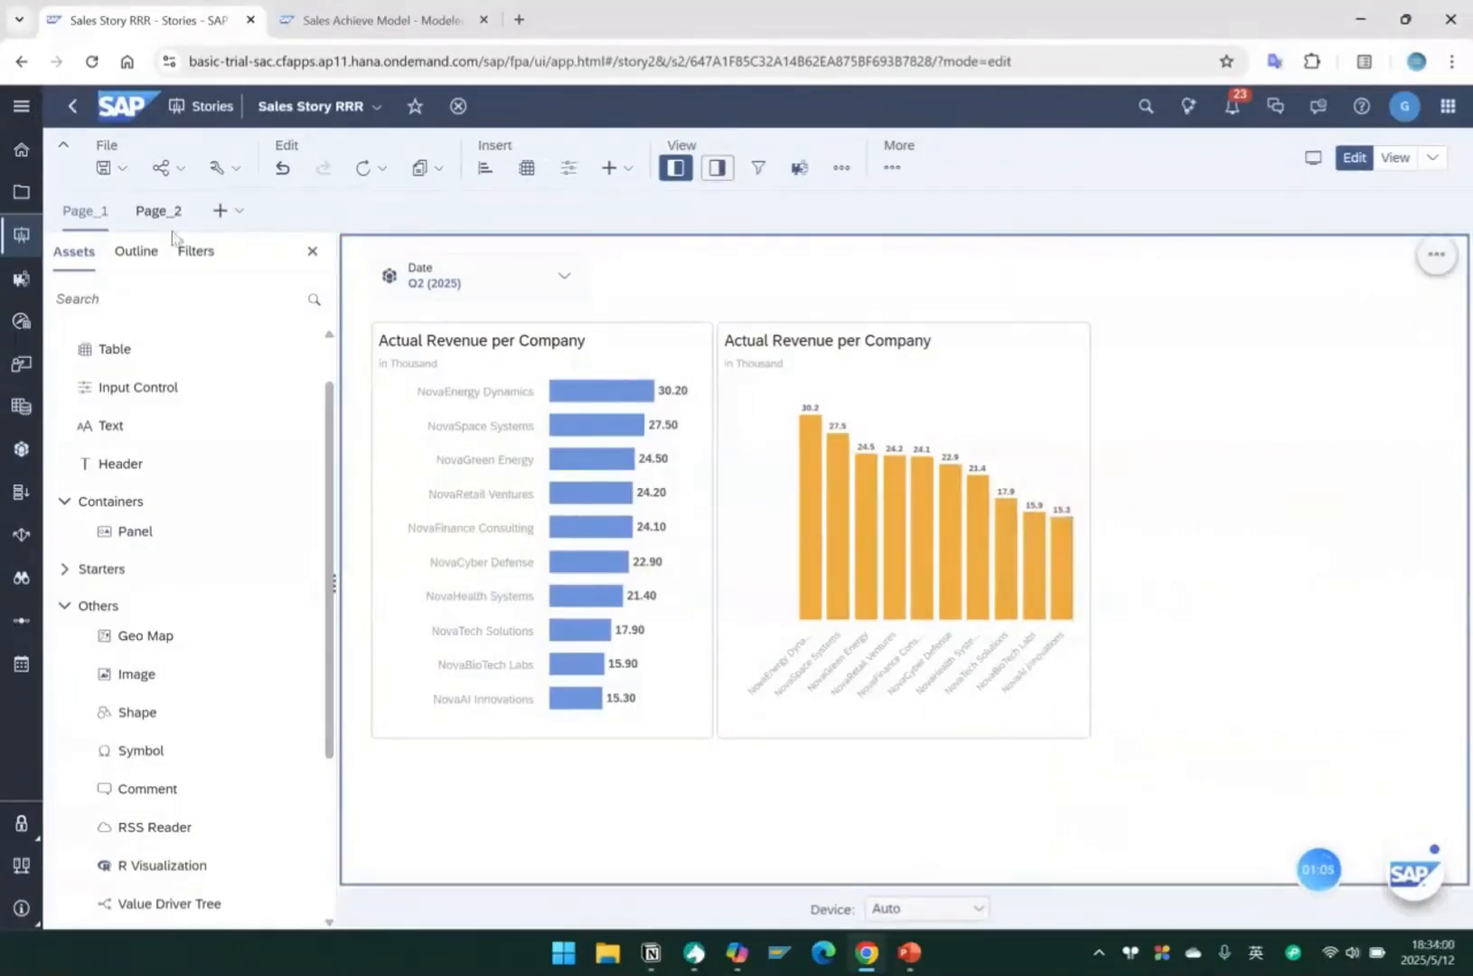
Add a responsive page to the story and place a chart widget on it.
click(219, 211)
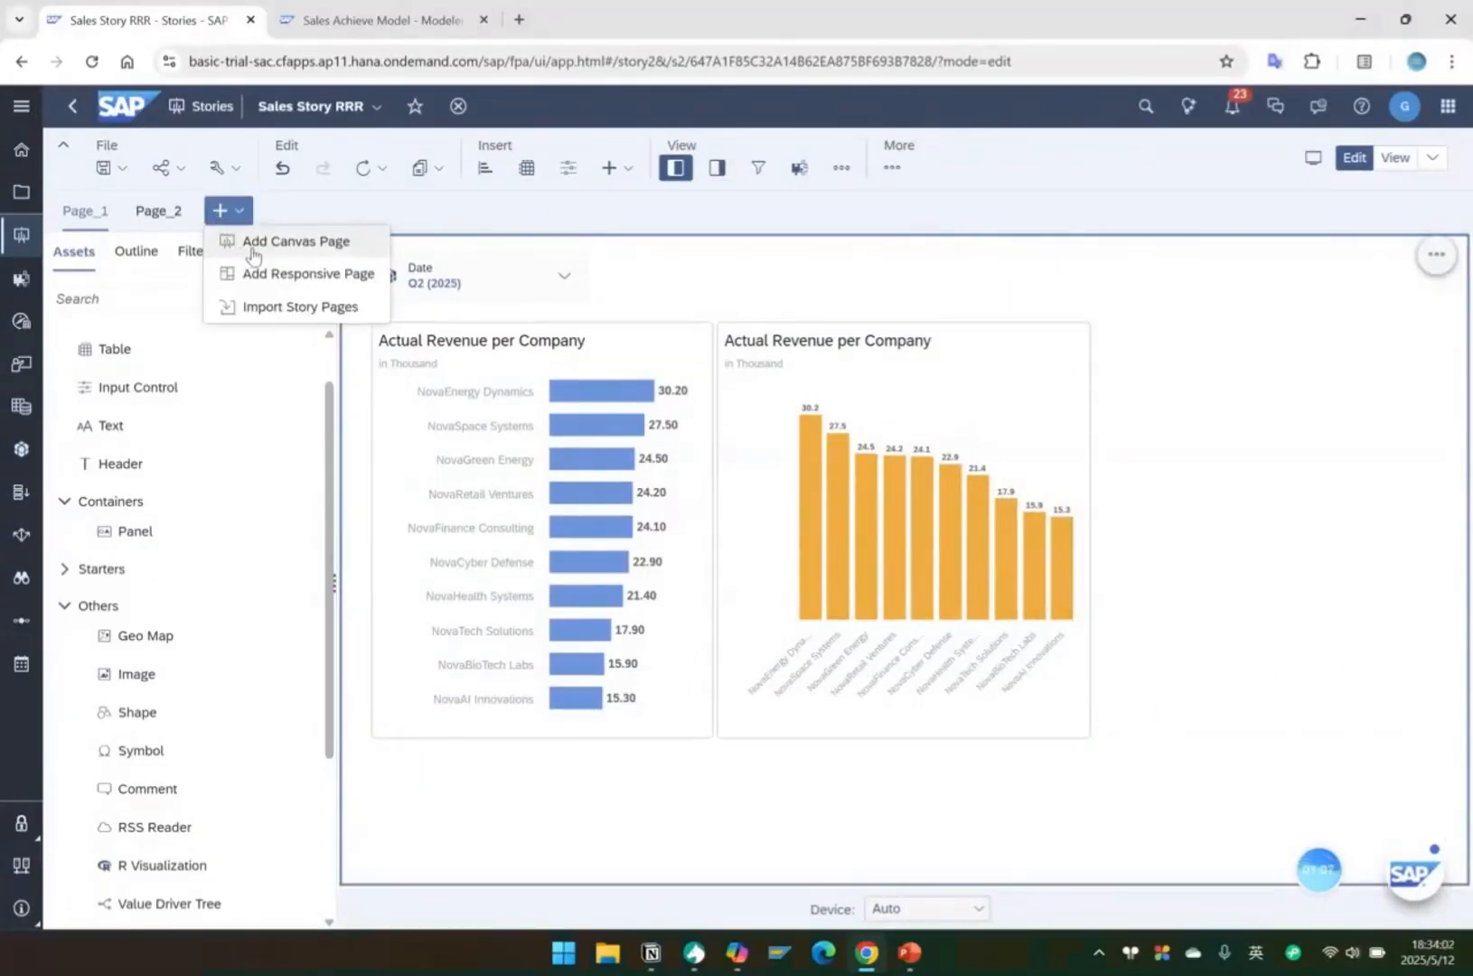
click(237, 272)
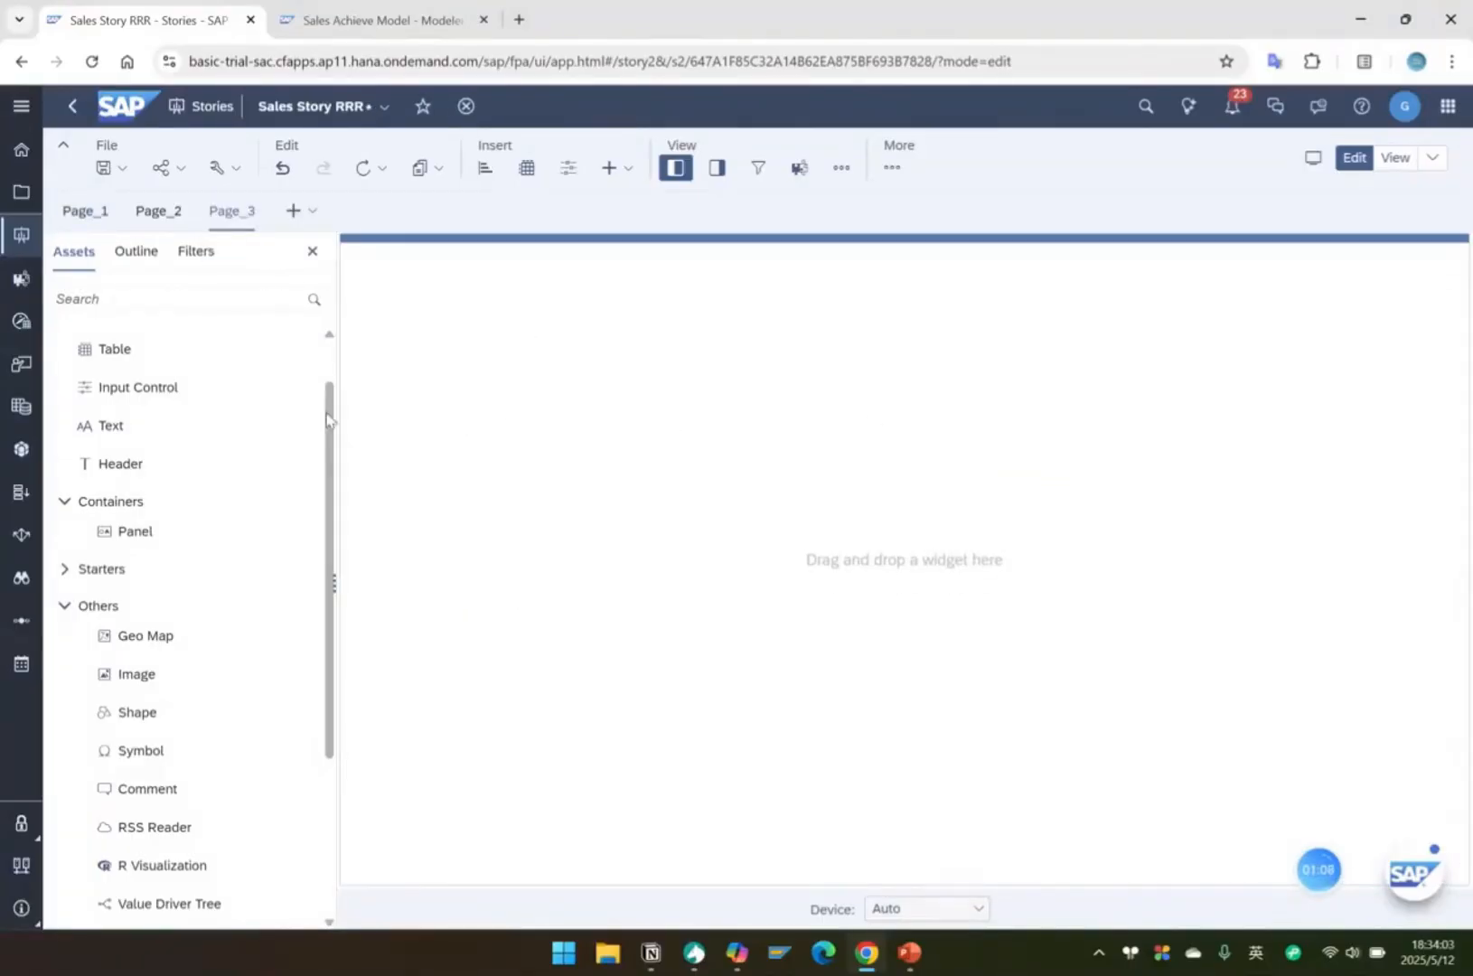
scroll(128, 427, up, 2)
drag(101, 367, 516, 378)
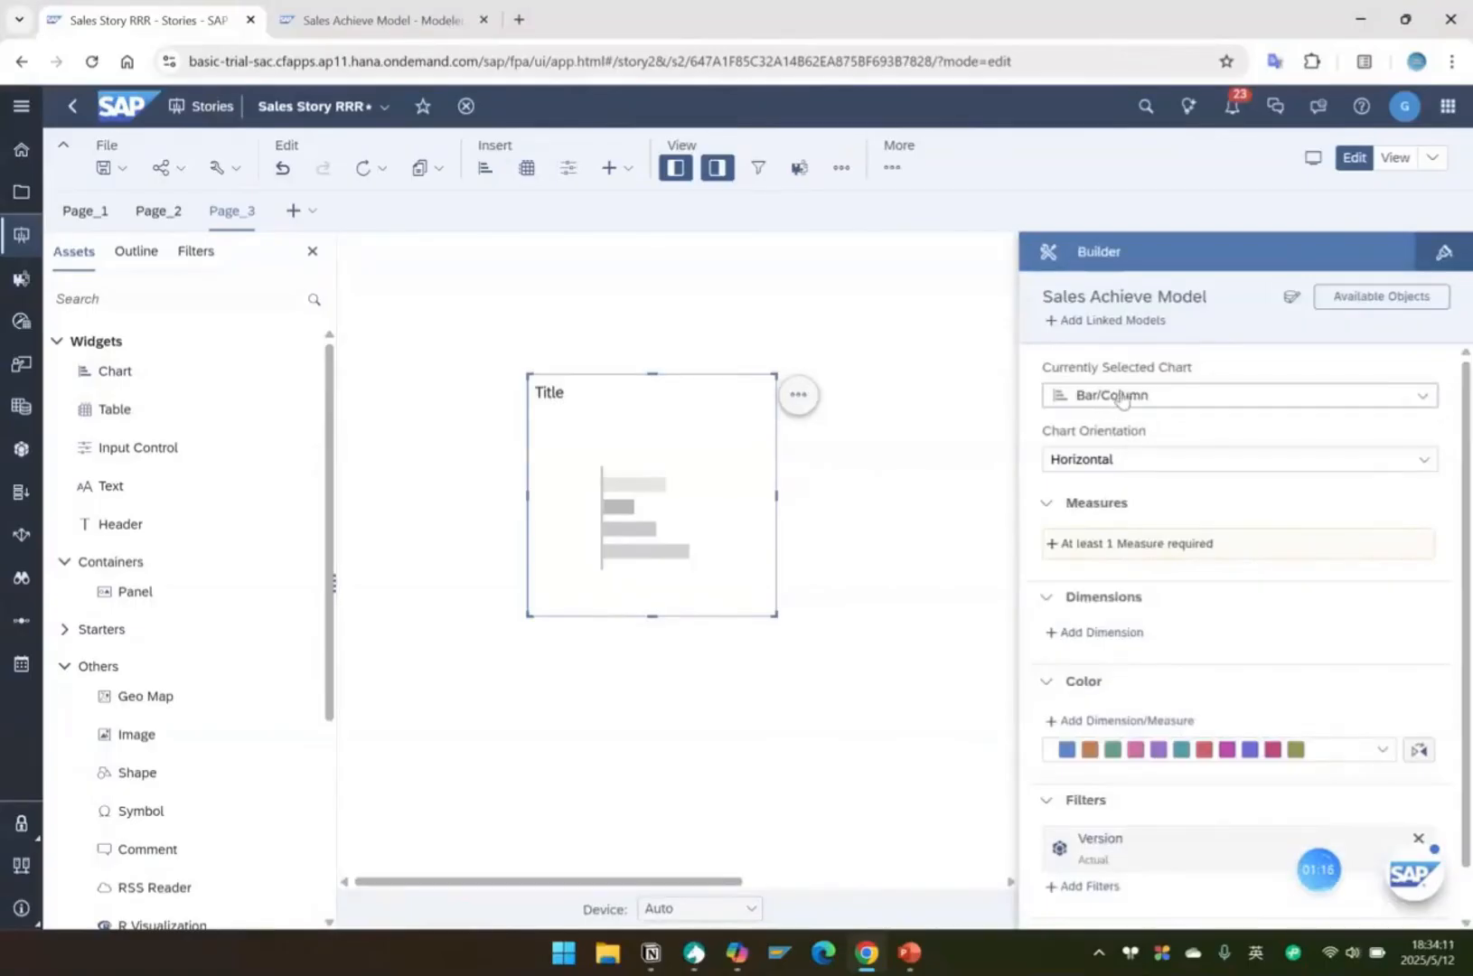
Set the new chart's type to Bar/Column and its orientation to Horizontal.
click(1122, 397)
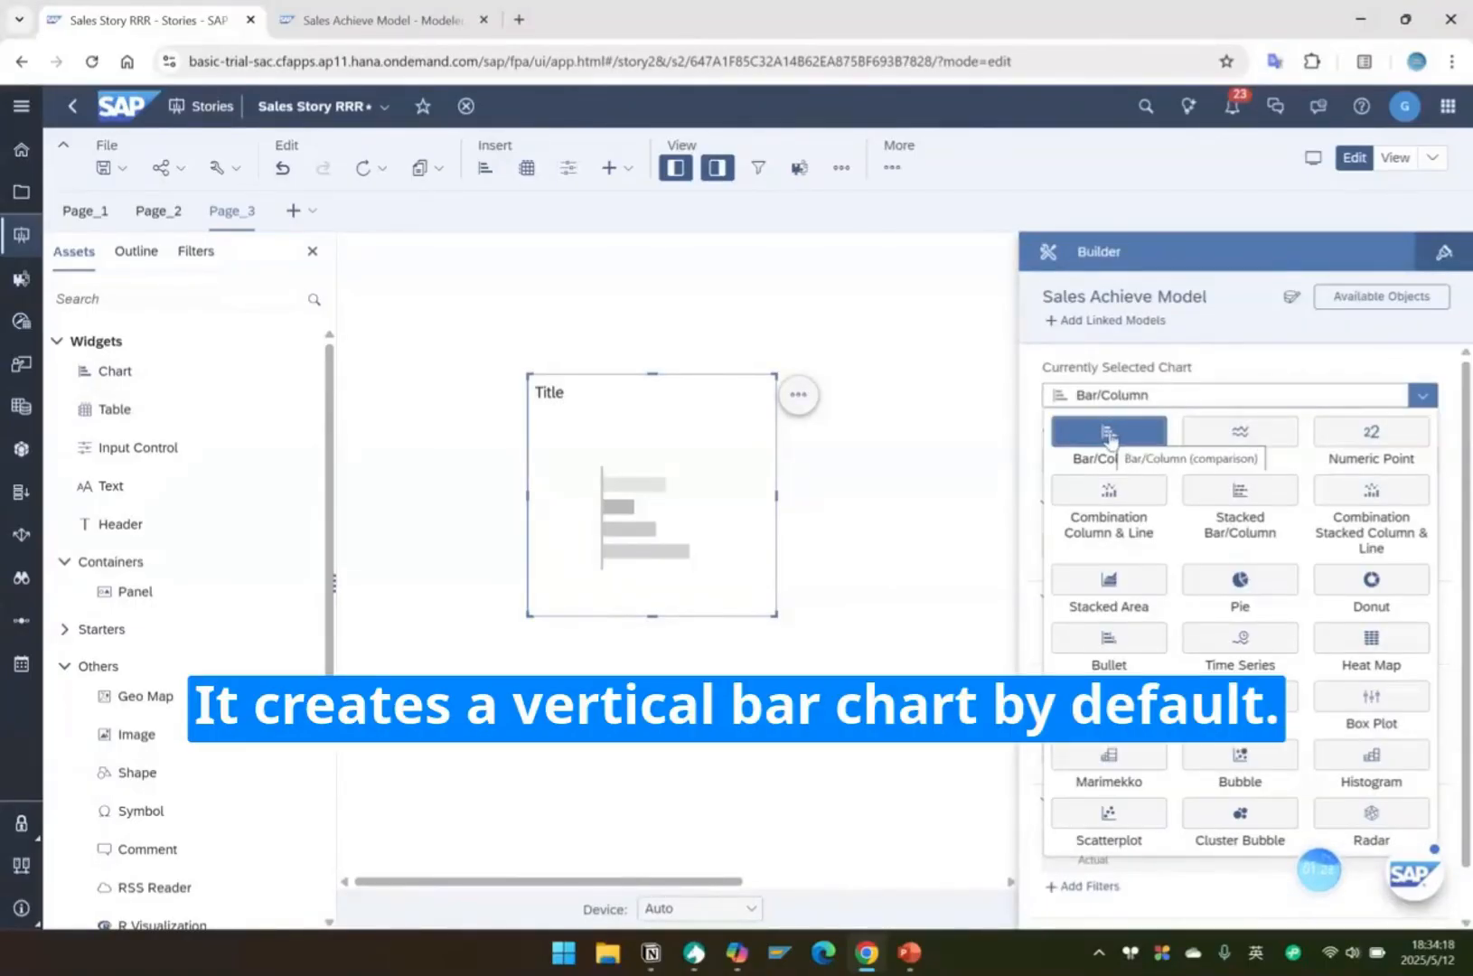
click(1110, 433)
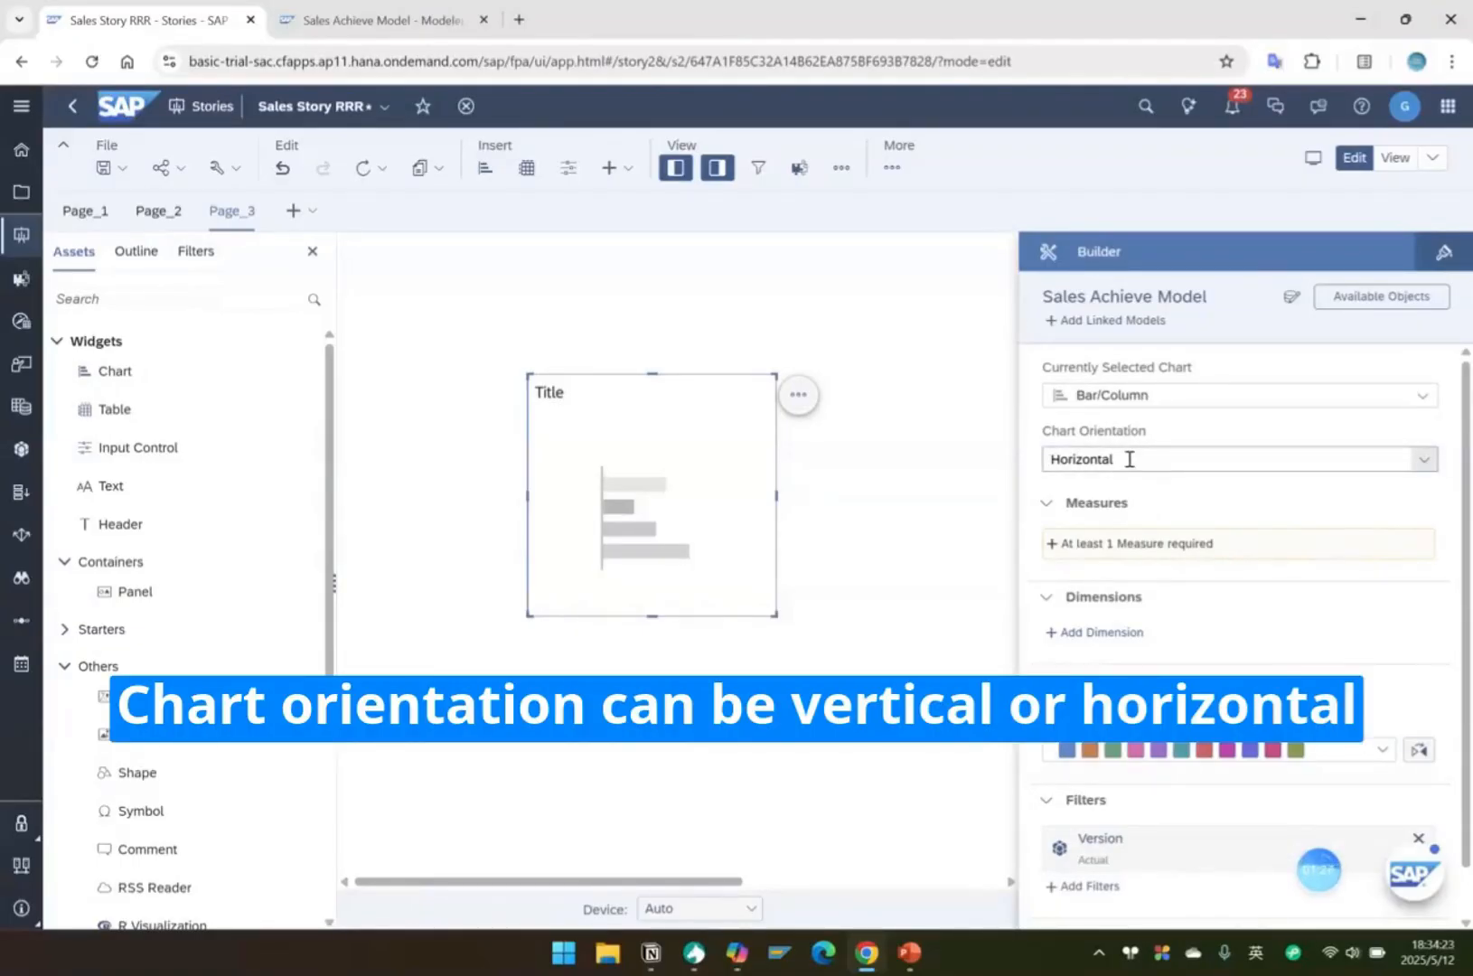
click(1424, 459)
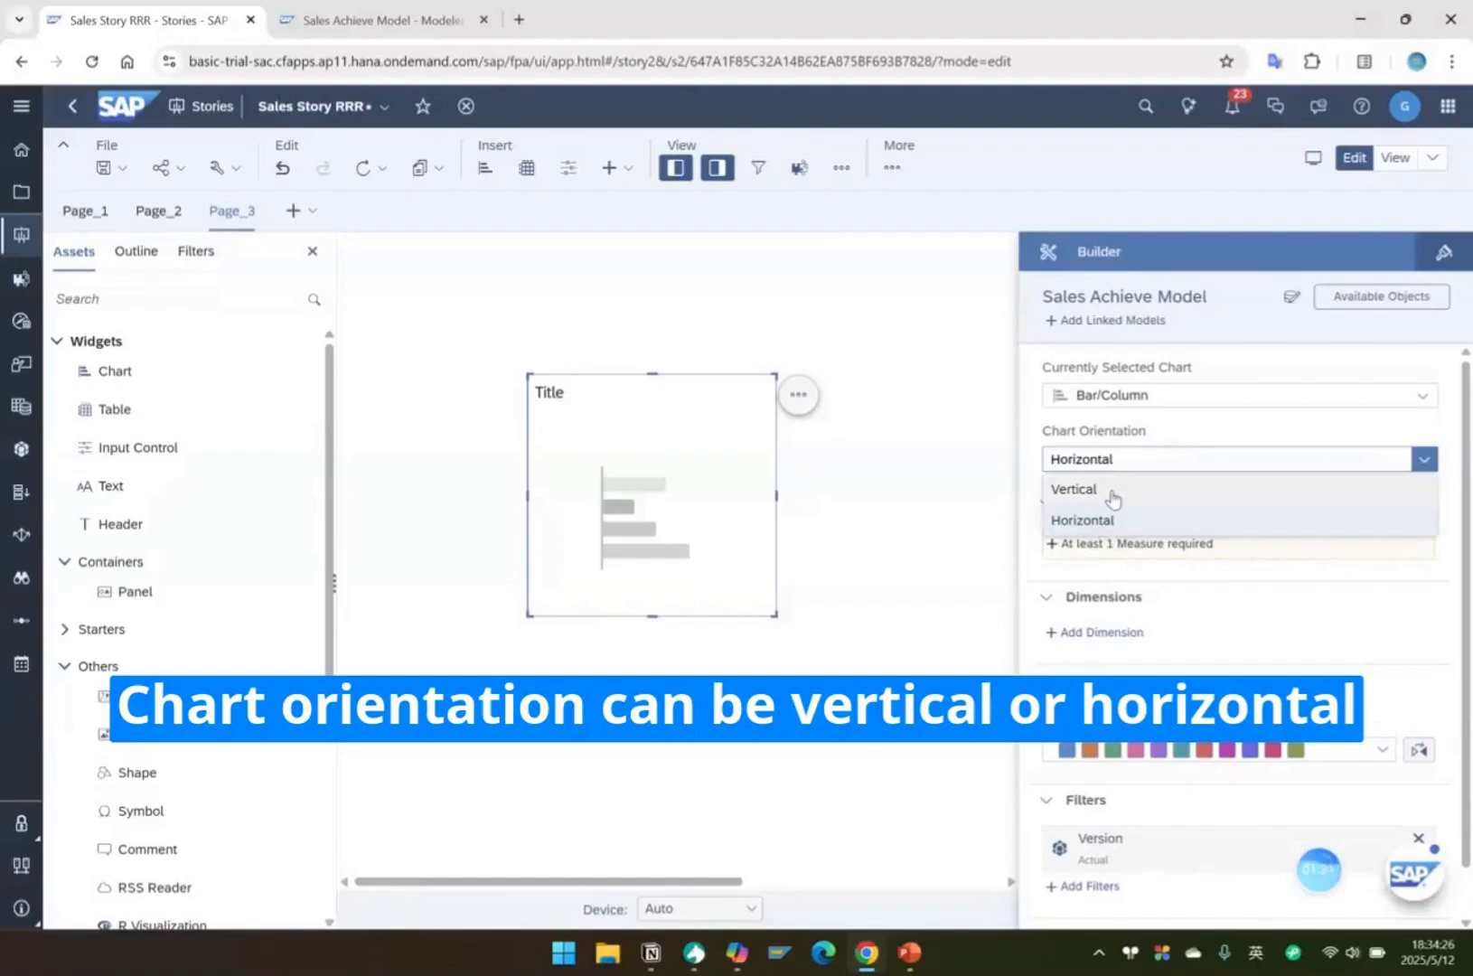
click(1104, 530)
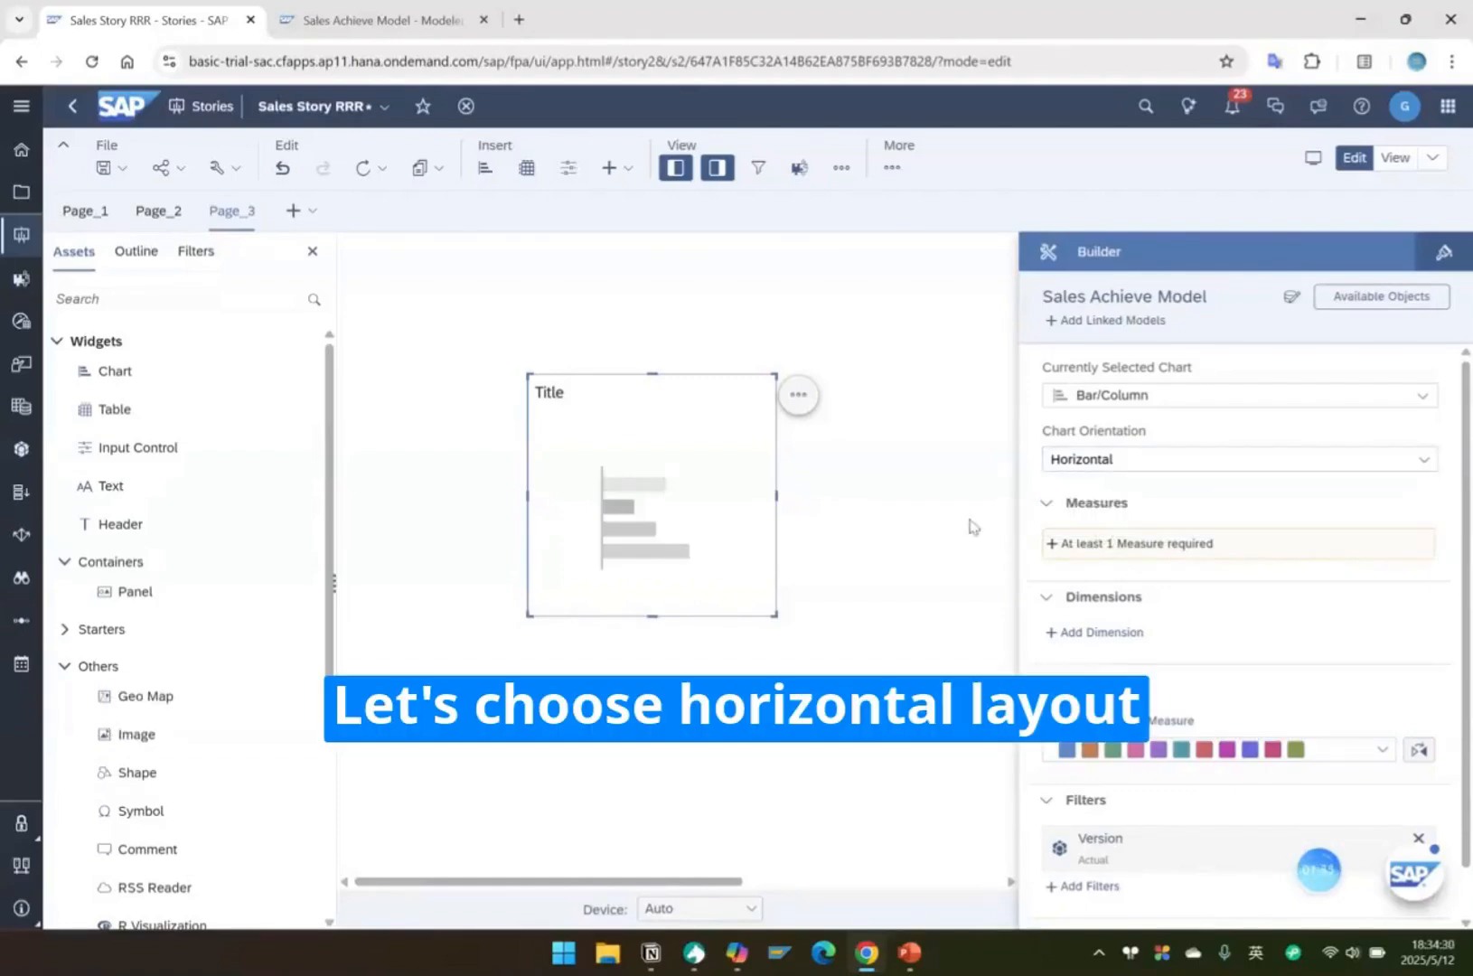
Add the Actual Revenue measure and the Company dimension to the bar chart.
click(1114, 546)
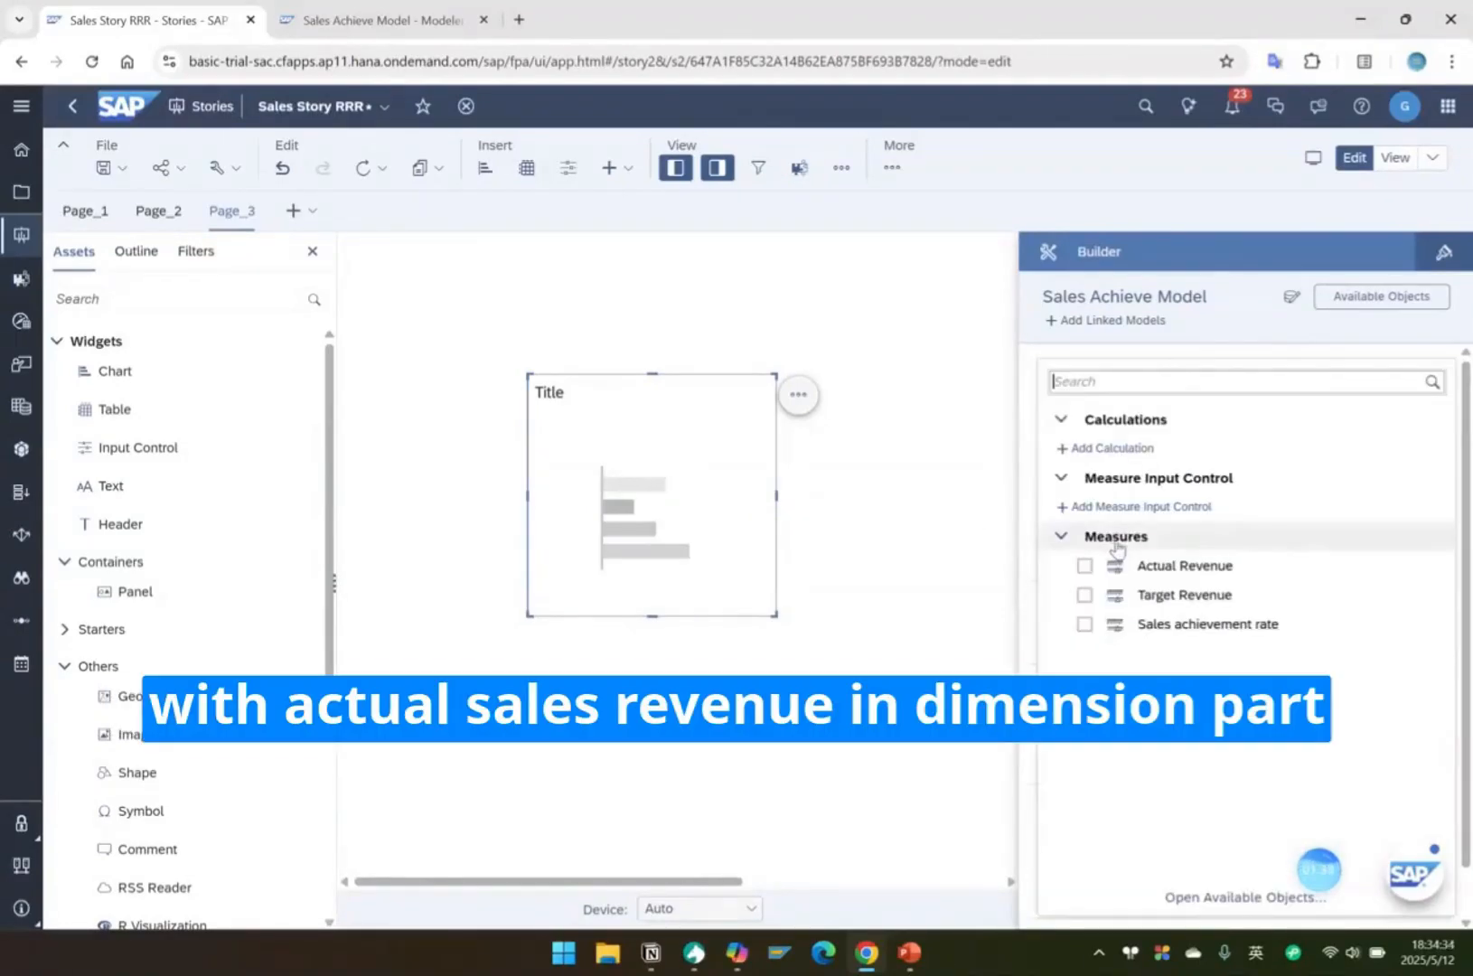
click(1085, 566)
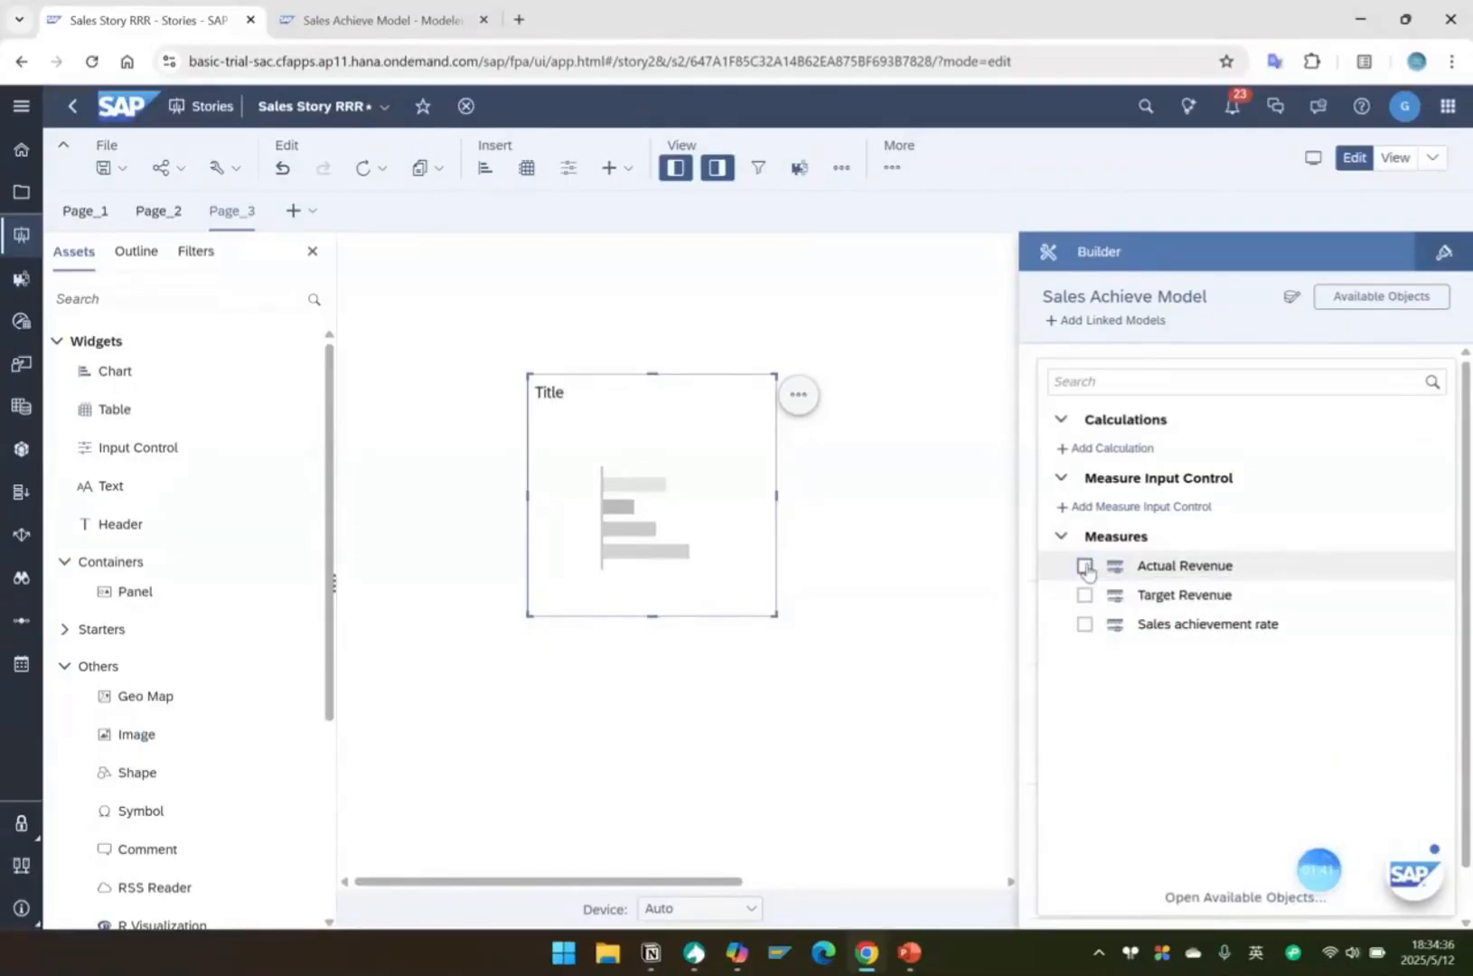
click(1086, 567)
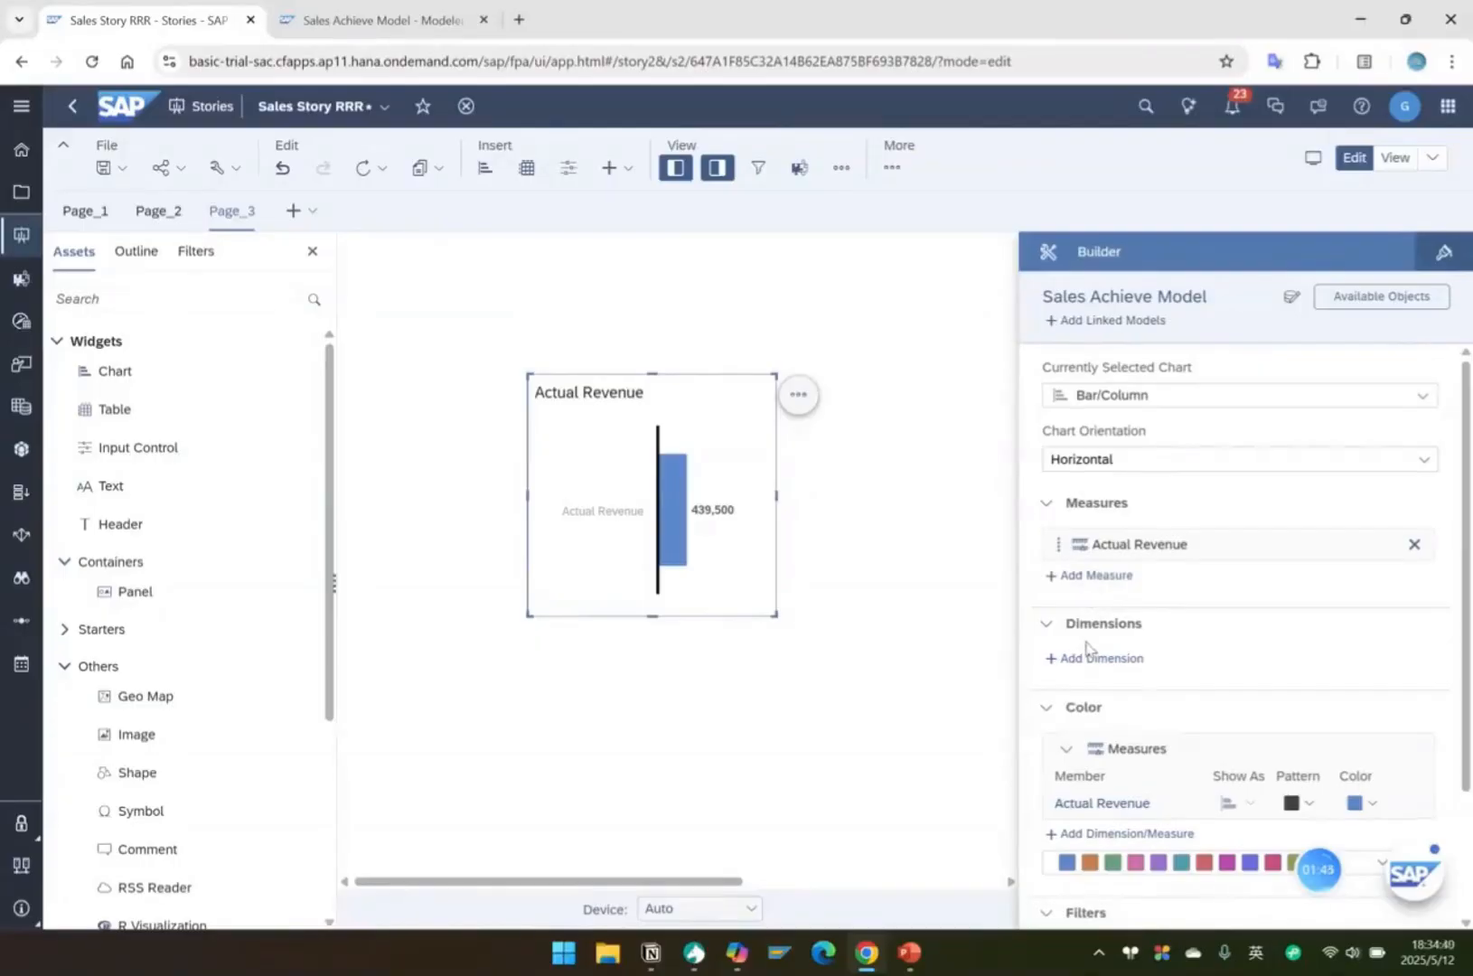
click(1094, 658)
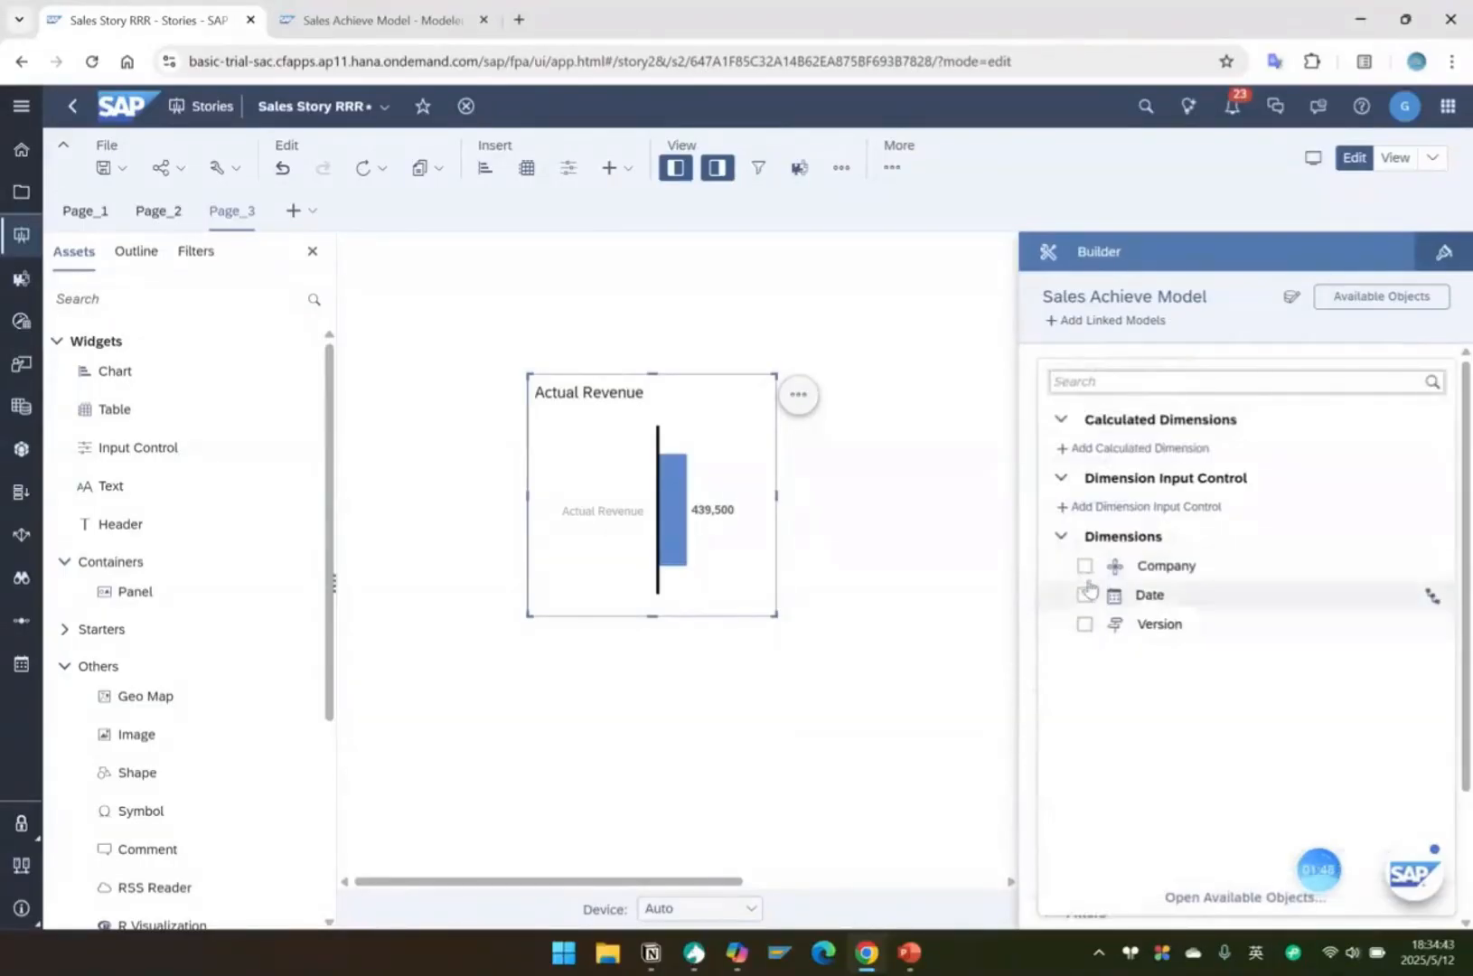
click(1084, 566)
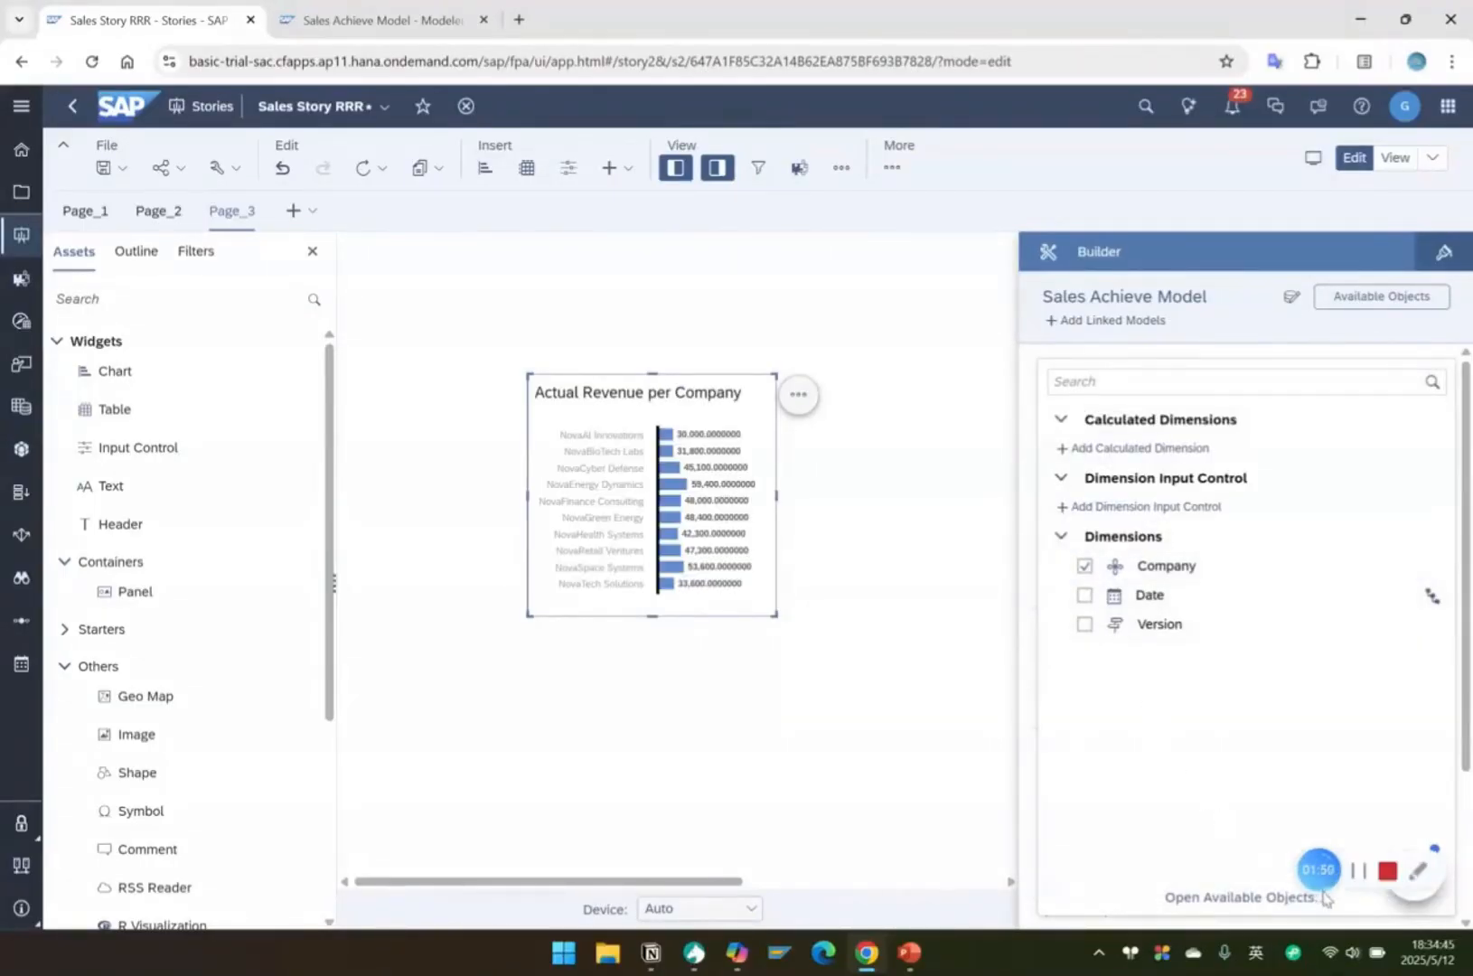
click(877, 541)
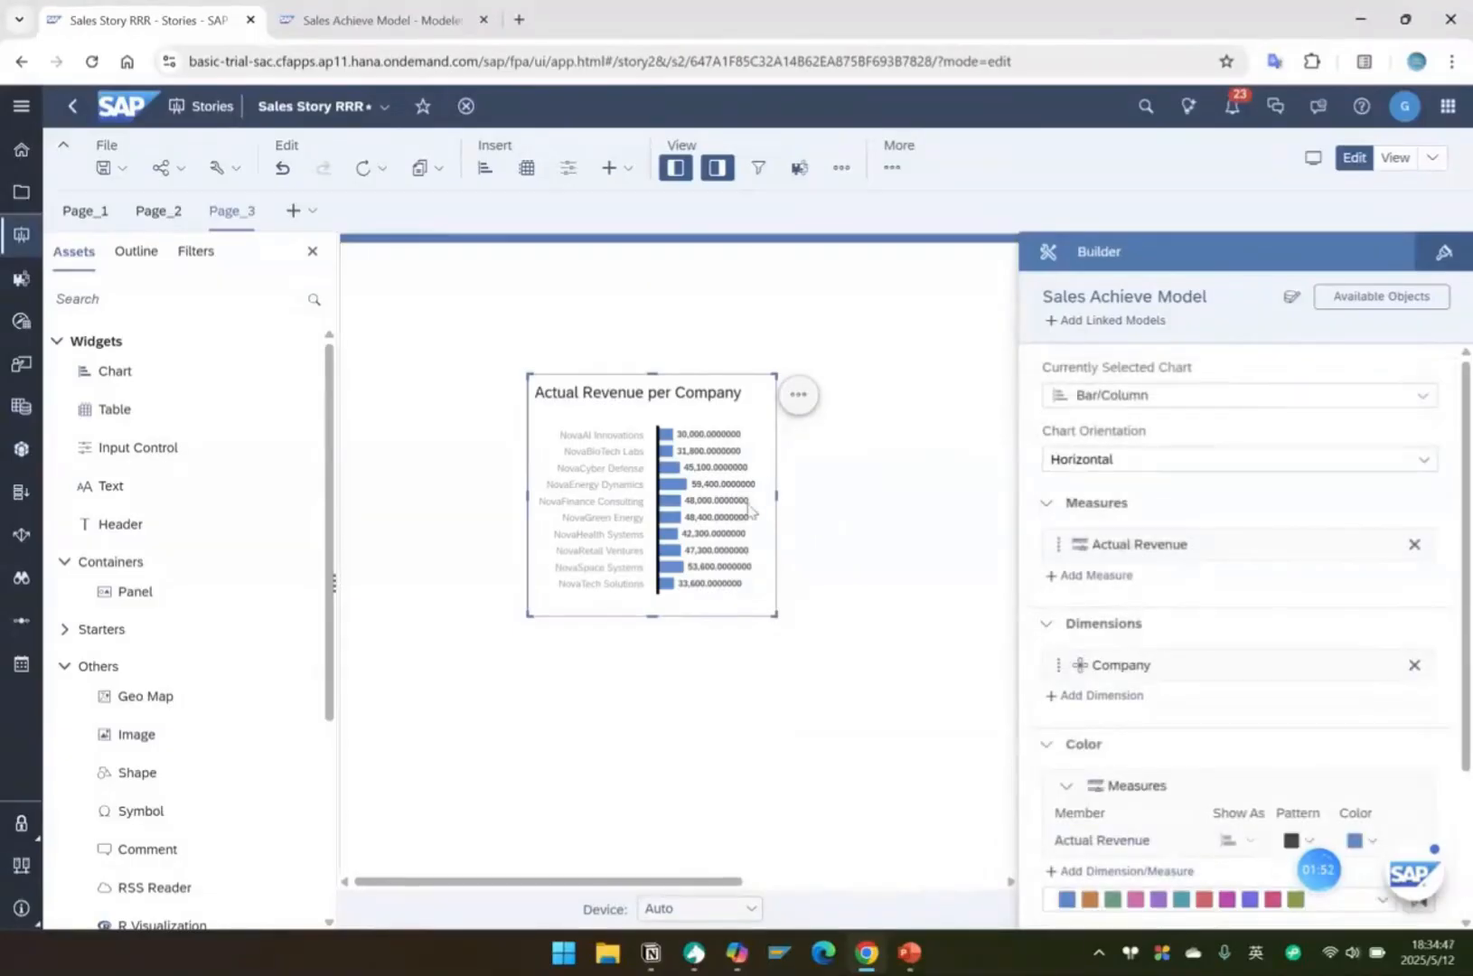
Enlarge the chart to about 16 by 24 grid units and shift it toward the page's upper left, hiding the Assets pane.
click(746, 516)
drag(775, 614, 965, 790)
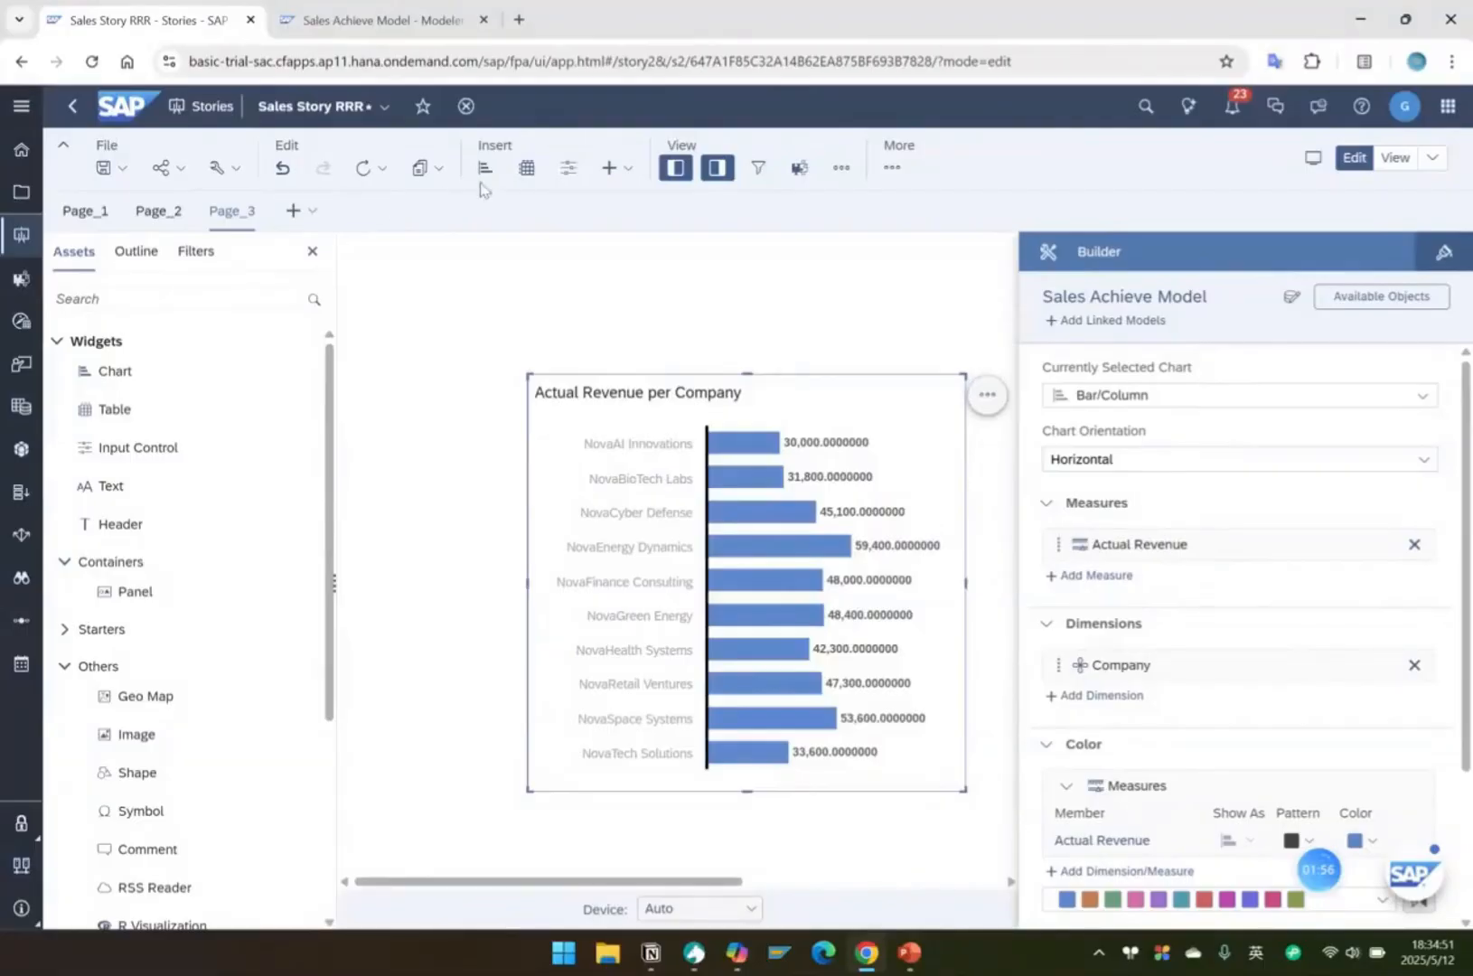
click(675, 167)
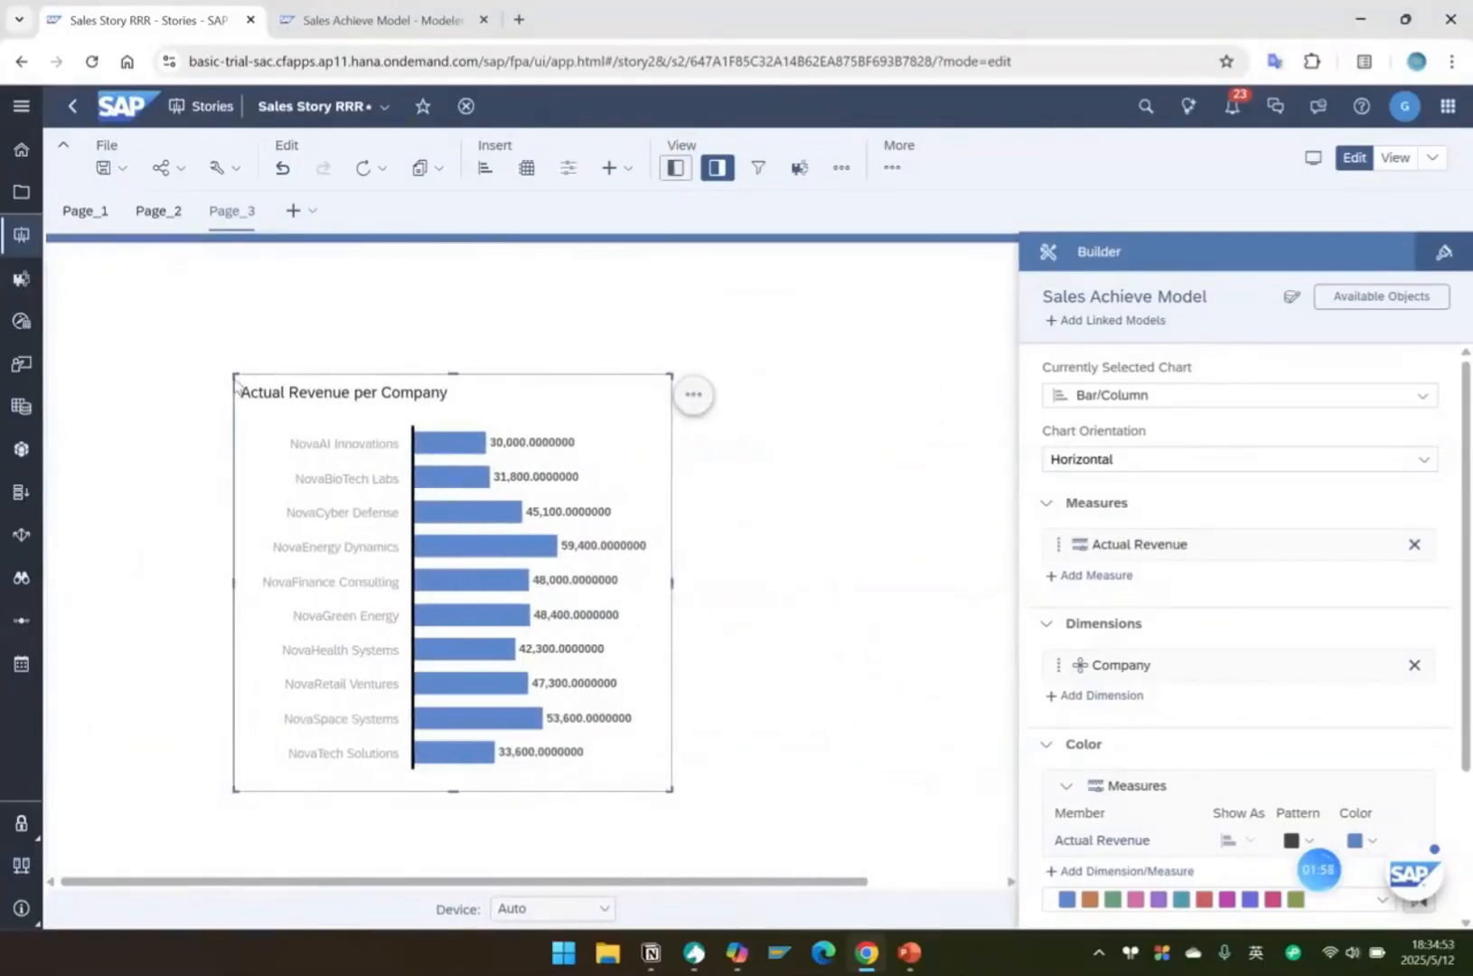
drag(285, 368, 104, 319)
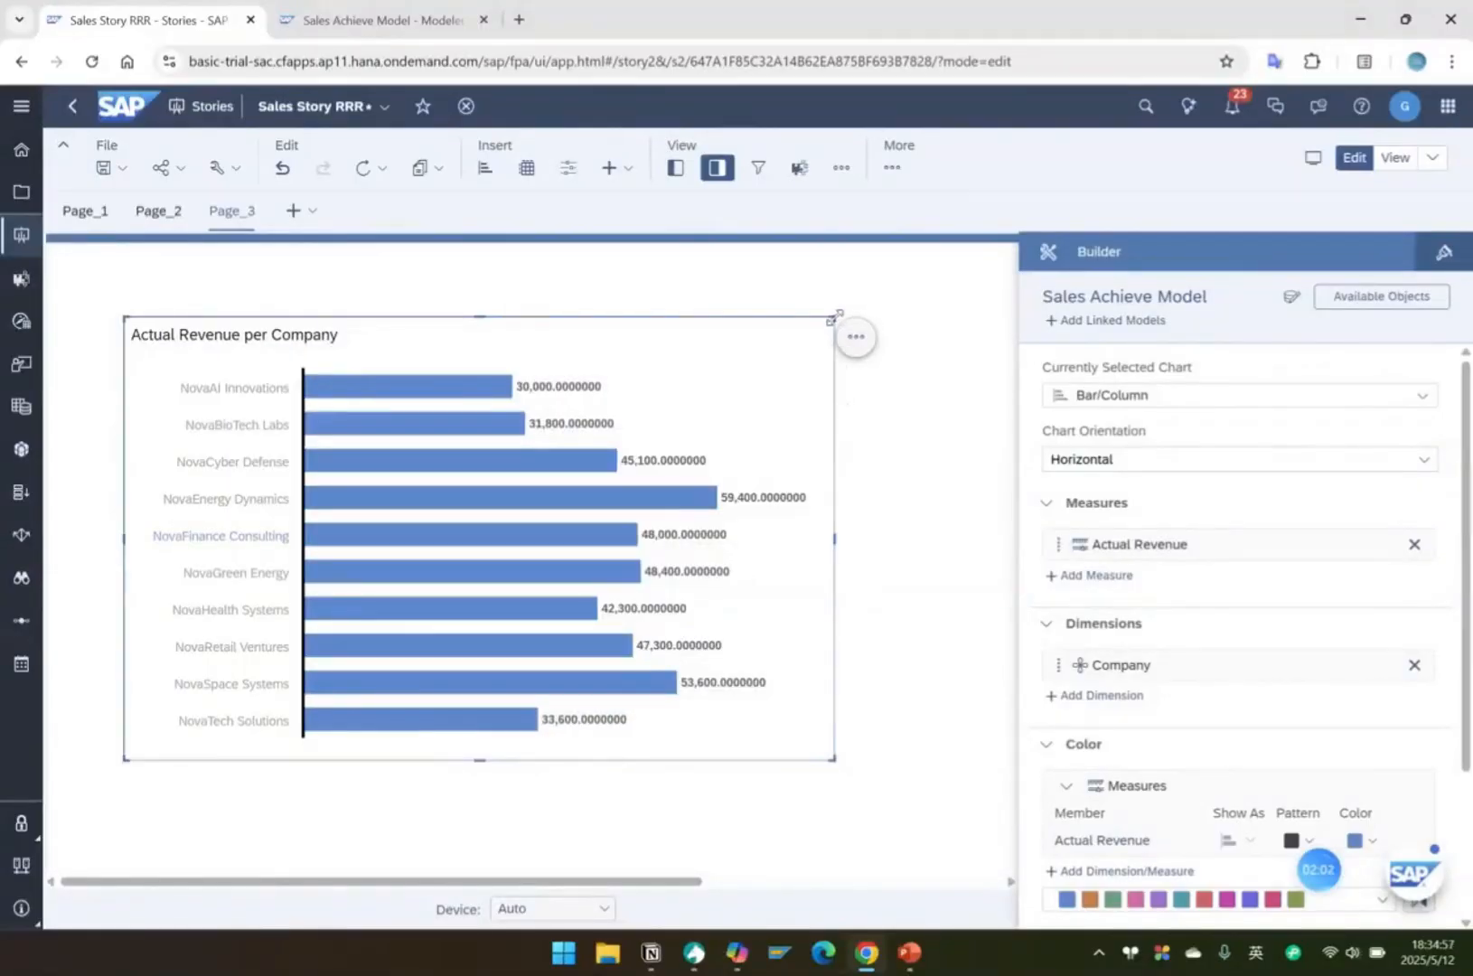
drag(833, 318, 762, 364)
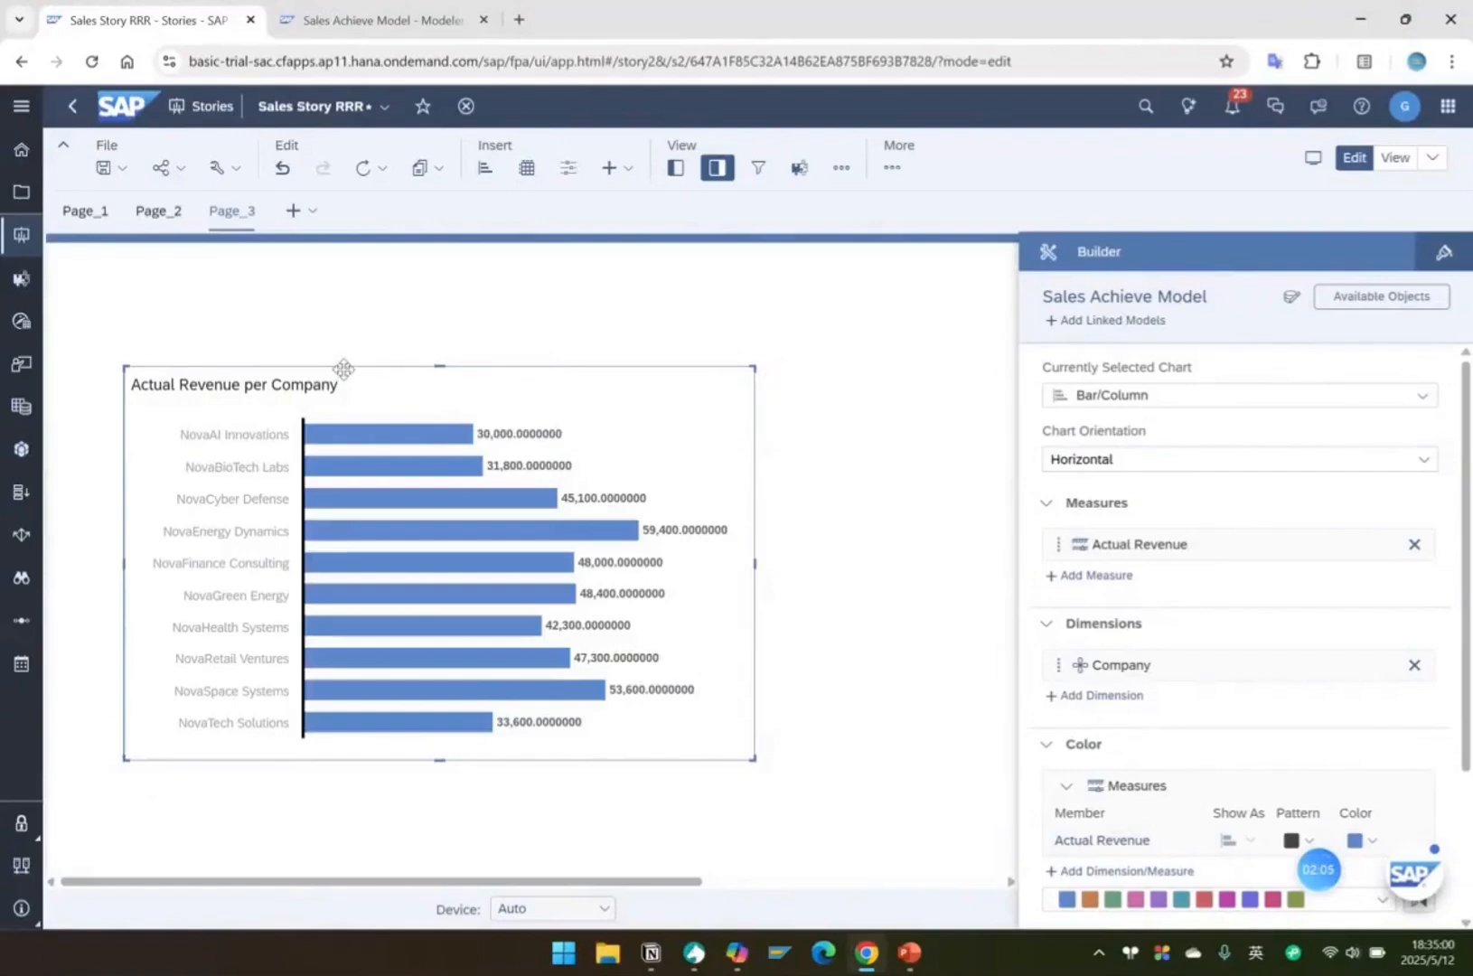
drag(341, 365, 341, 348)
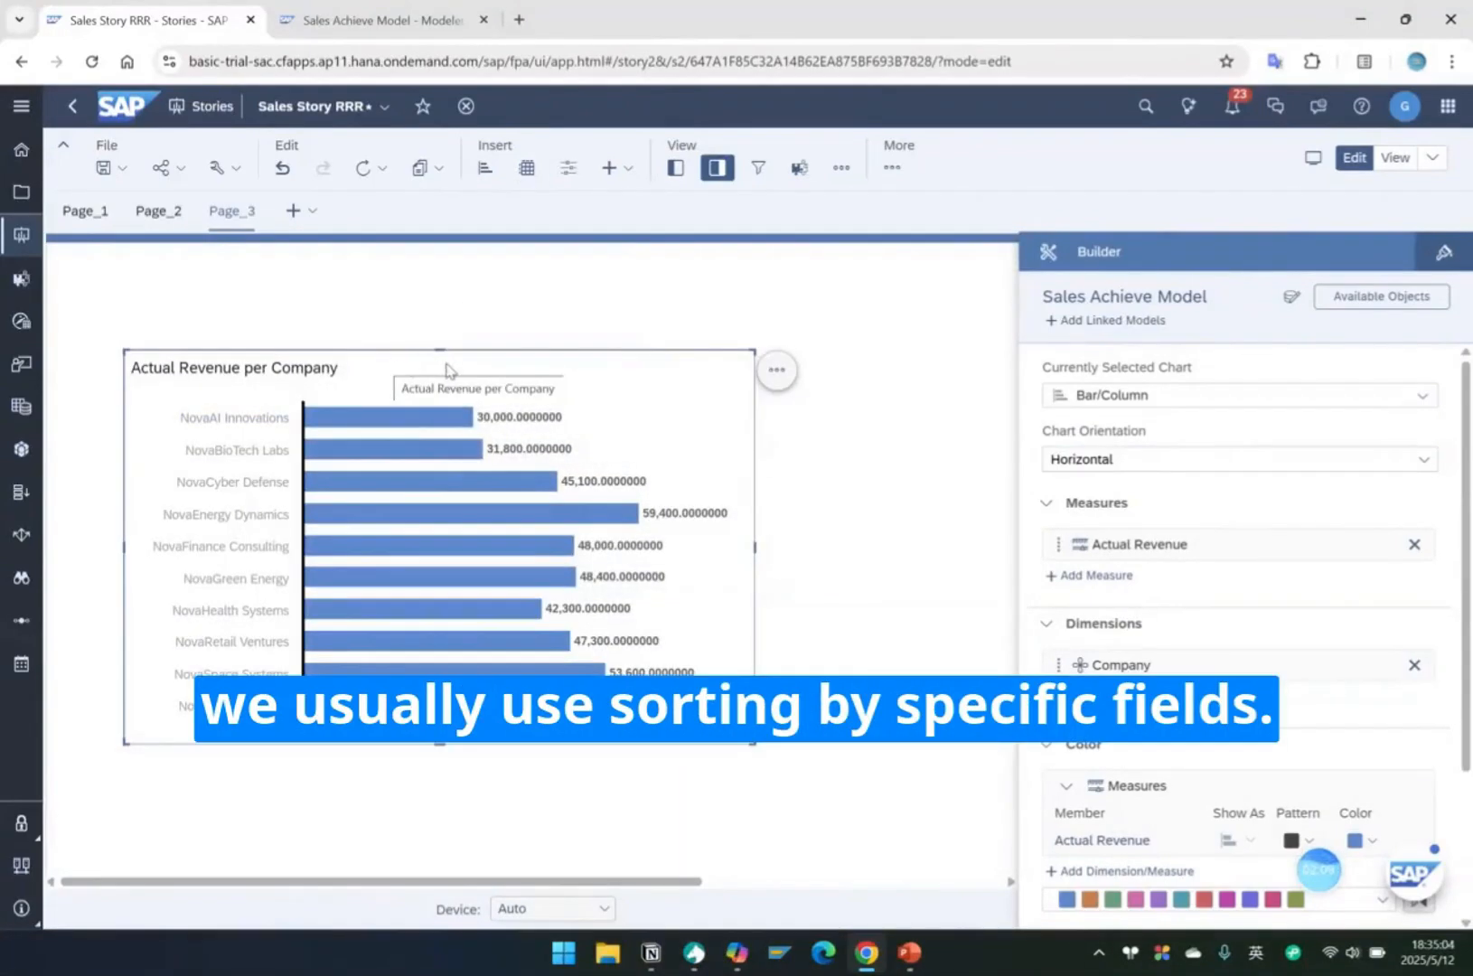
Sort the chart by Actual Revenue from highest to lowest and move it up to about 3 grid units from the page's top.
click(779, 372)
mouse_move(877, 370)
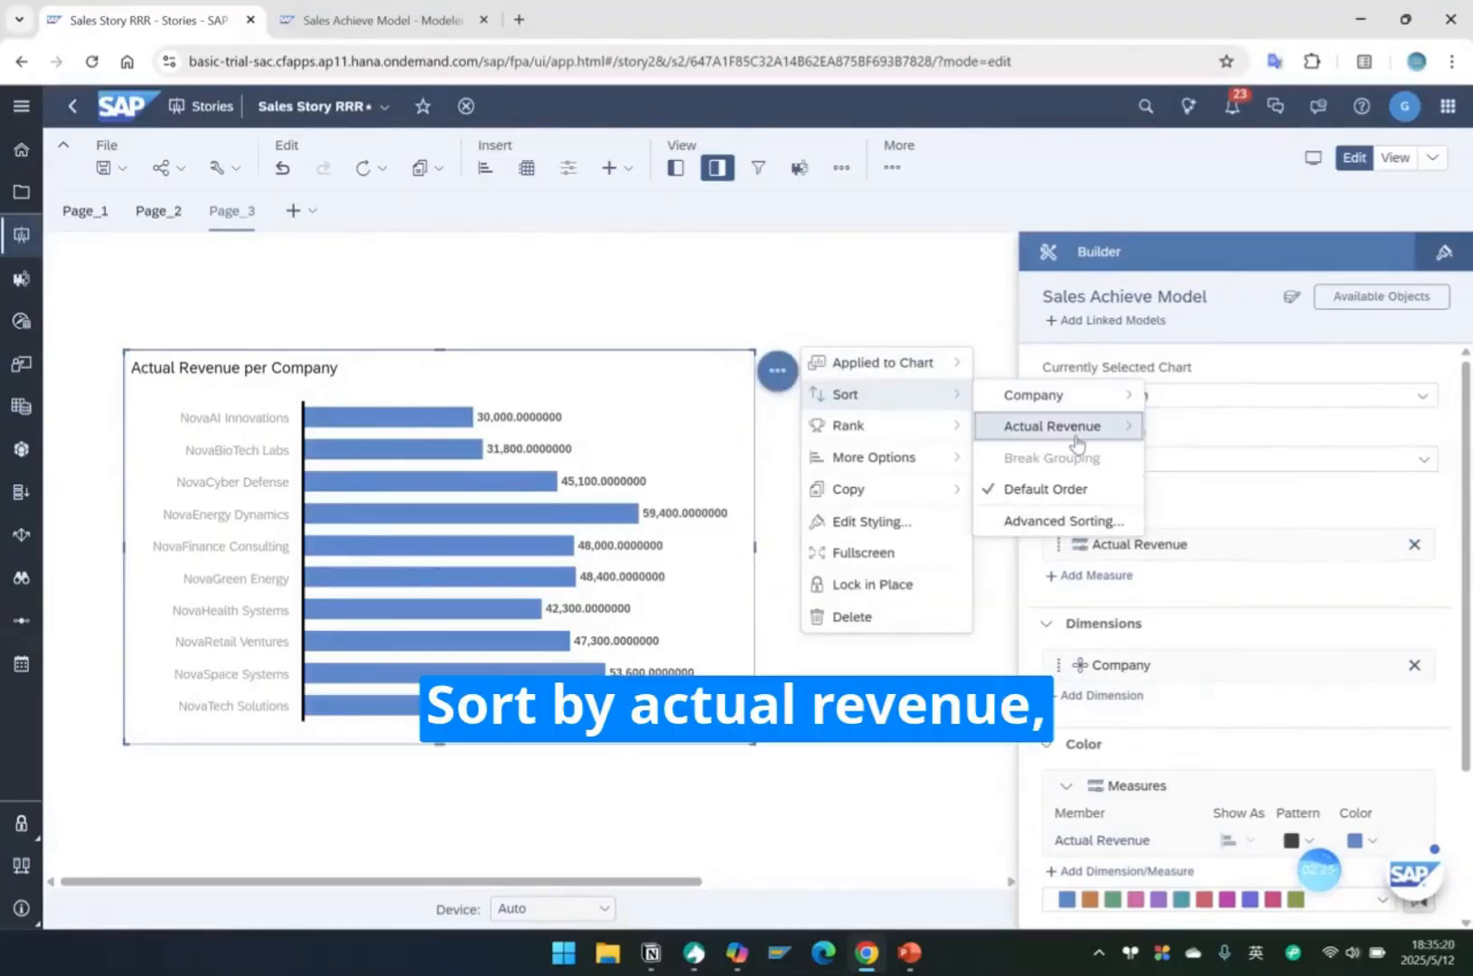
mouse_move(1098, 426)
click(1226, 458)
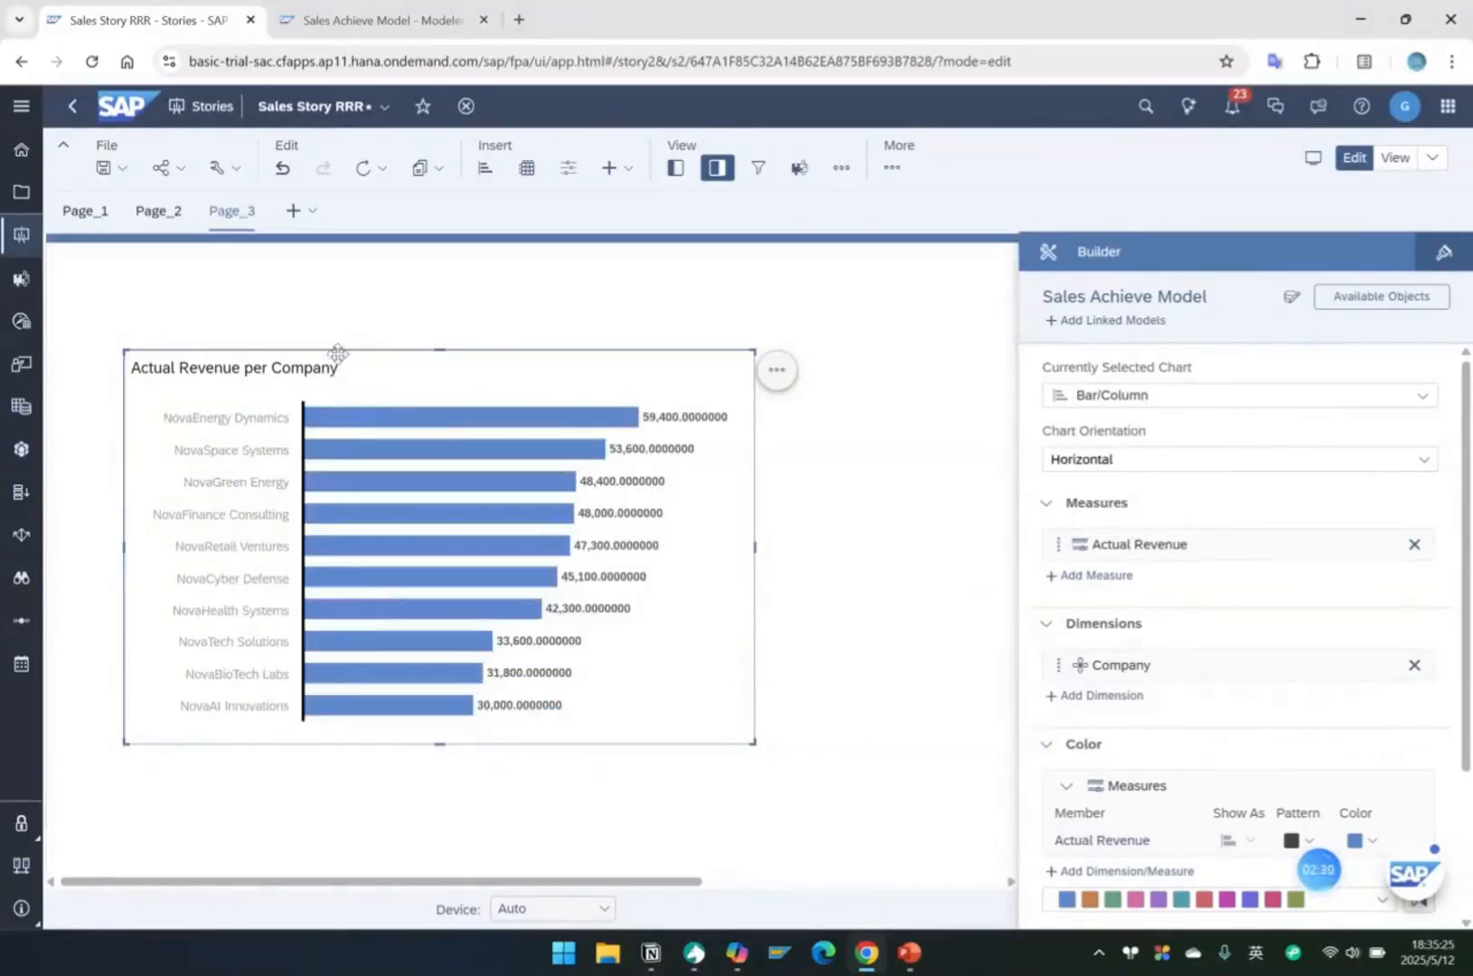
drag(337, 352, 331, 280)
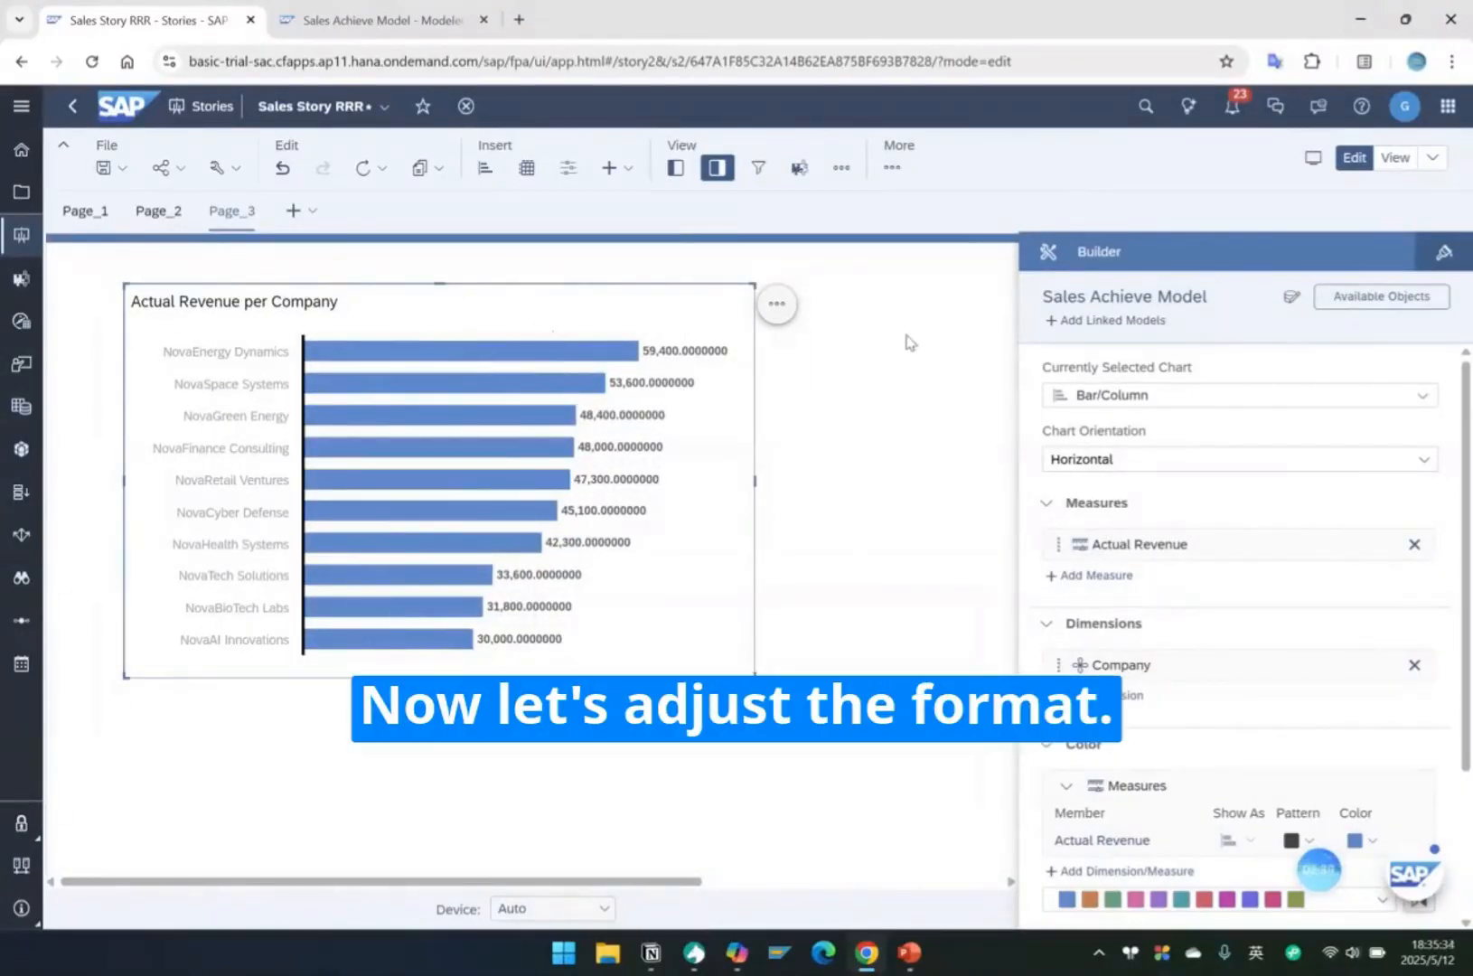
Set the number format scale of the revenue chart to Thousand in its styling options.
click(1450, 256)
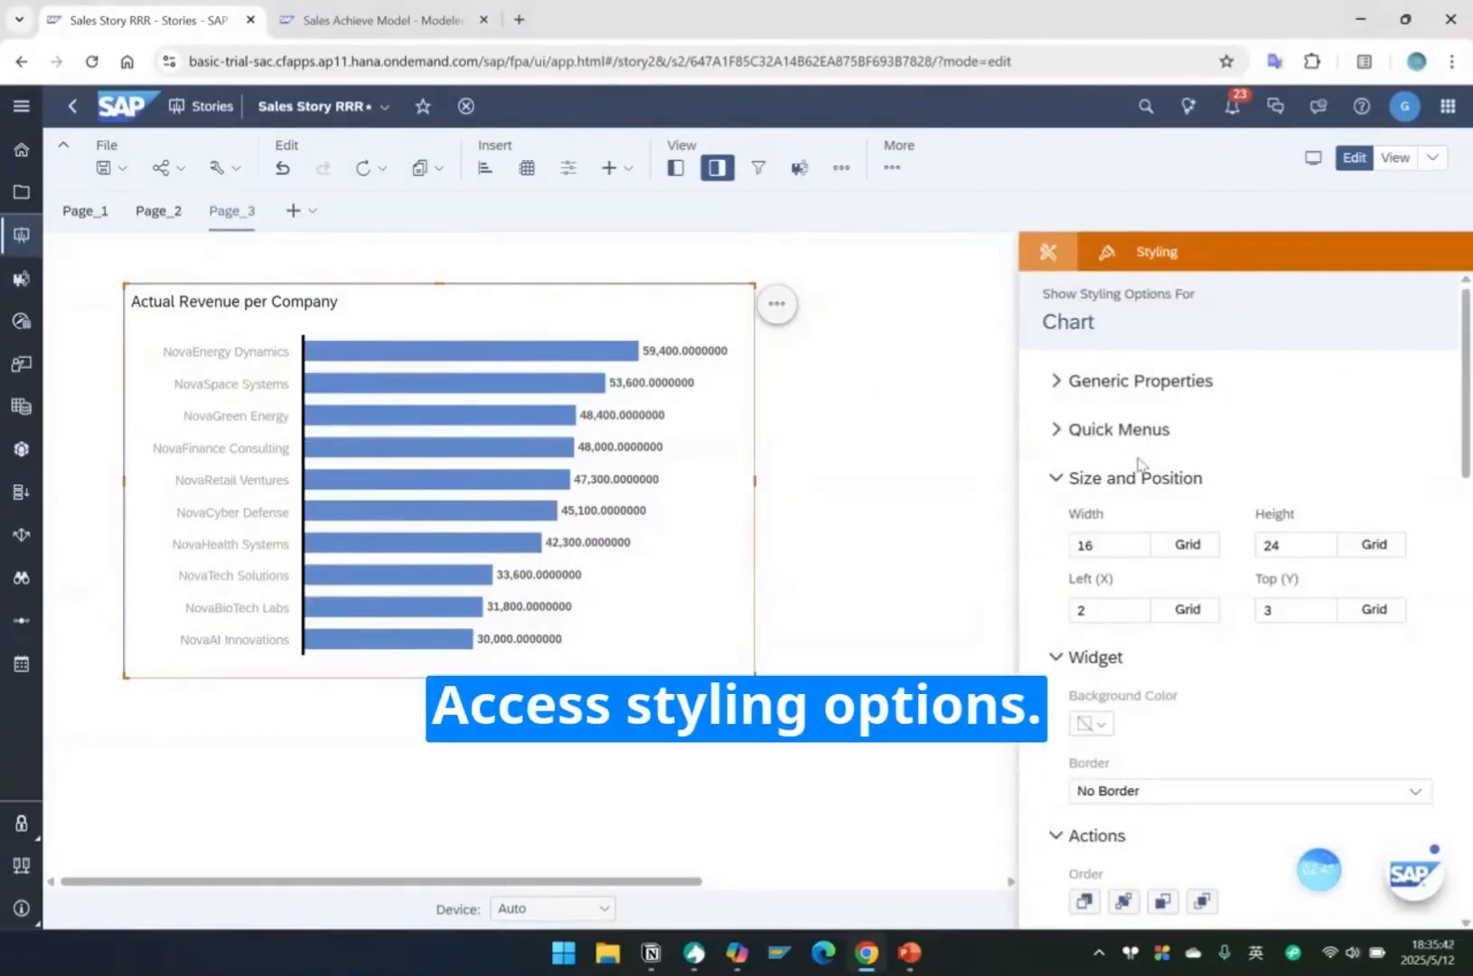
scroll(1291, 602, down, 3)
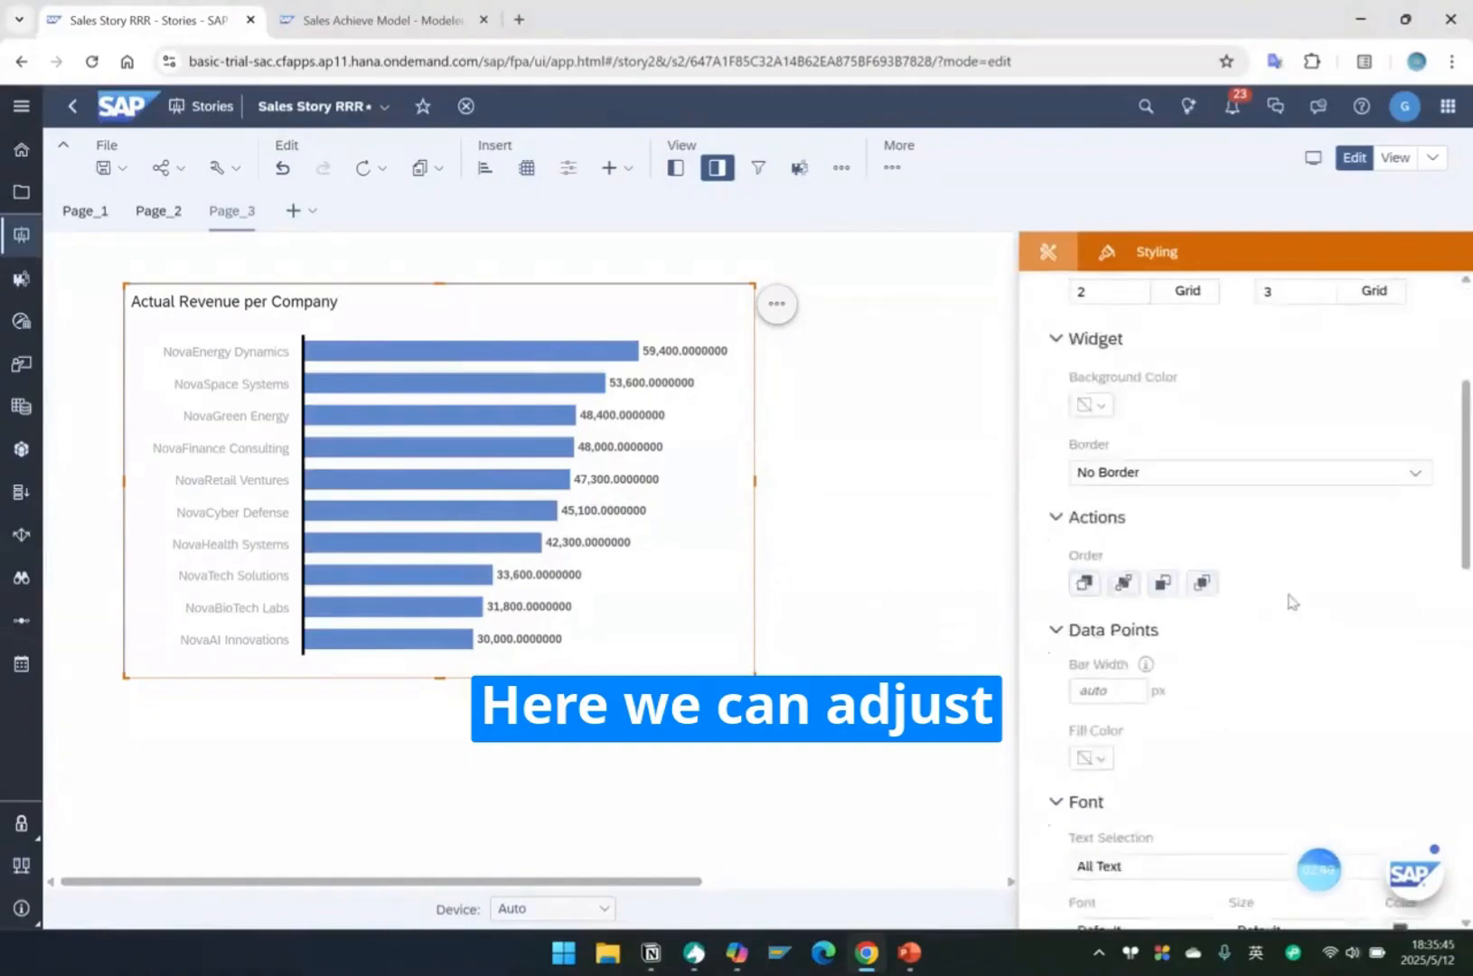
scroll(1291, 602, down, 5)
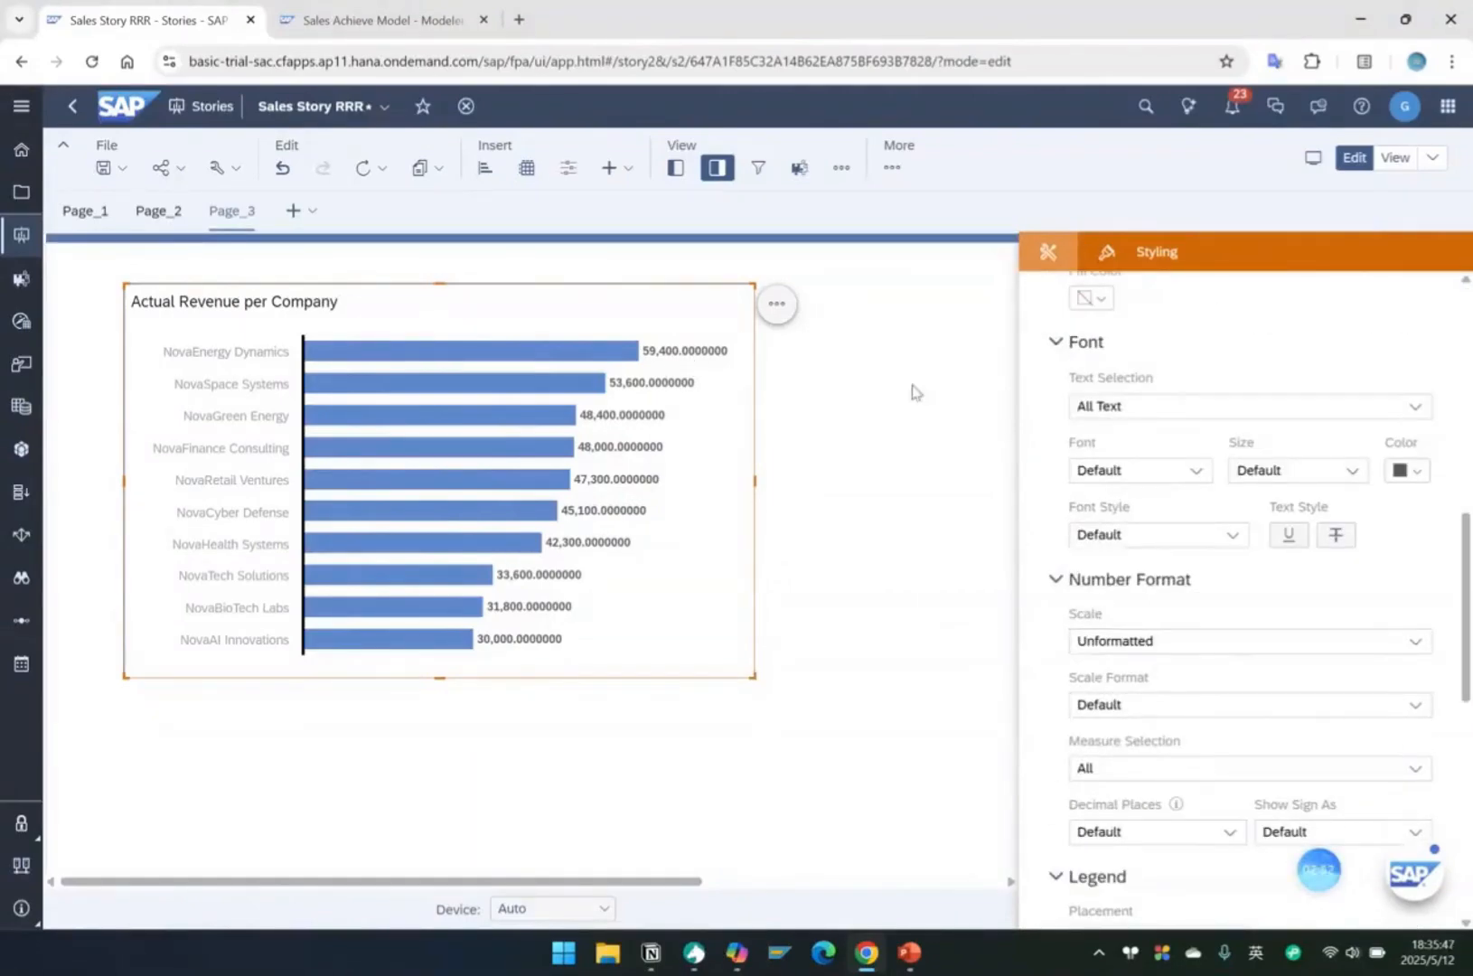
click(1417, 642)
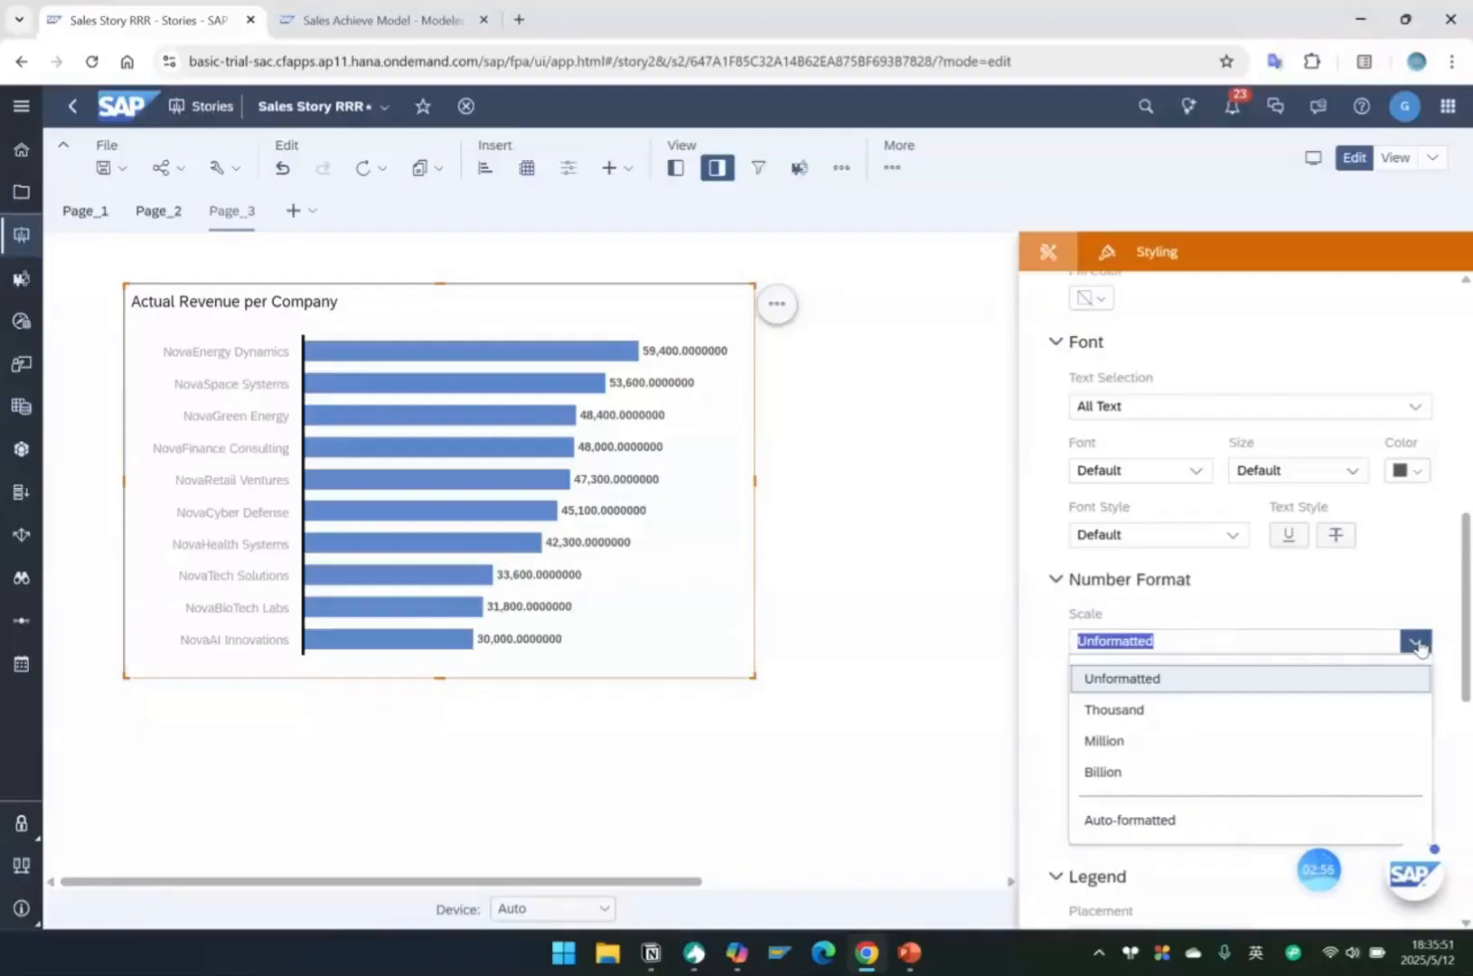
click(1126, 711)
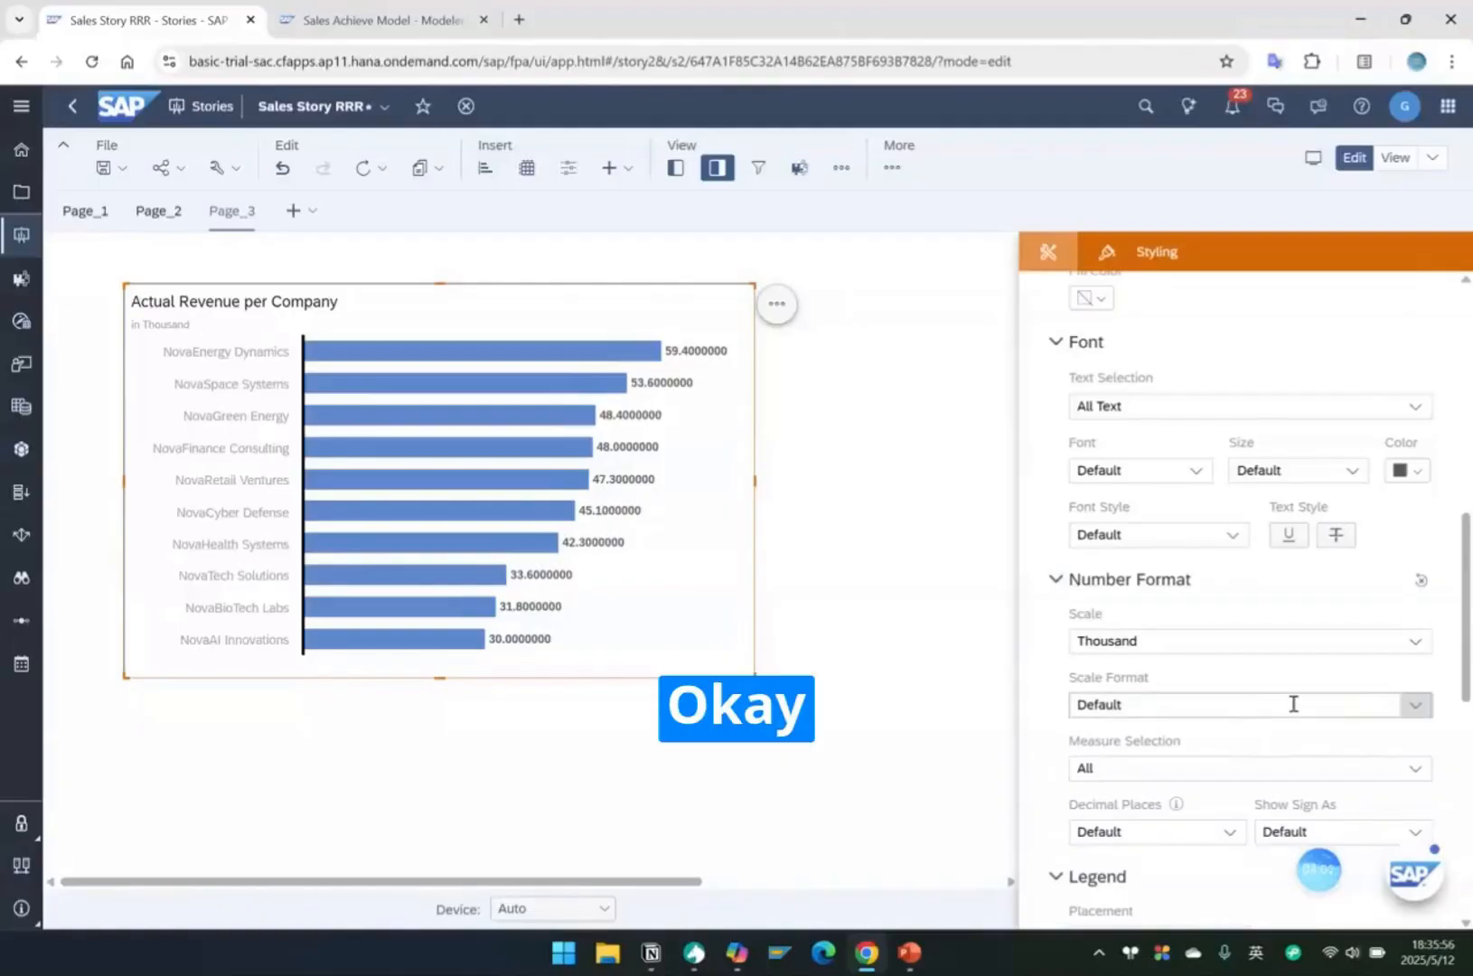
Set the chart's number format to 2 decimal places.
click(1416, 706)
click(1416, 706)
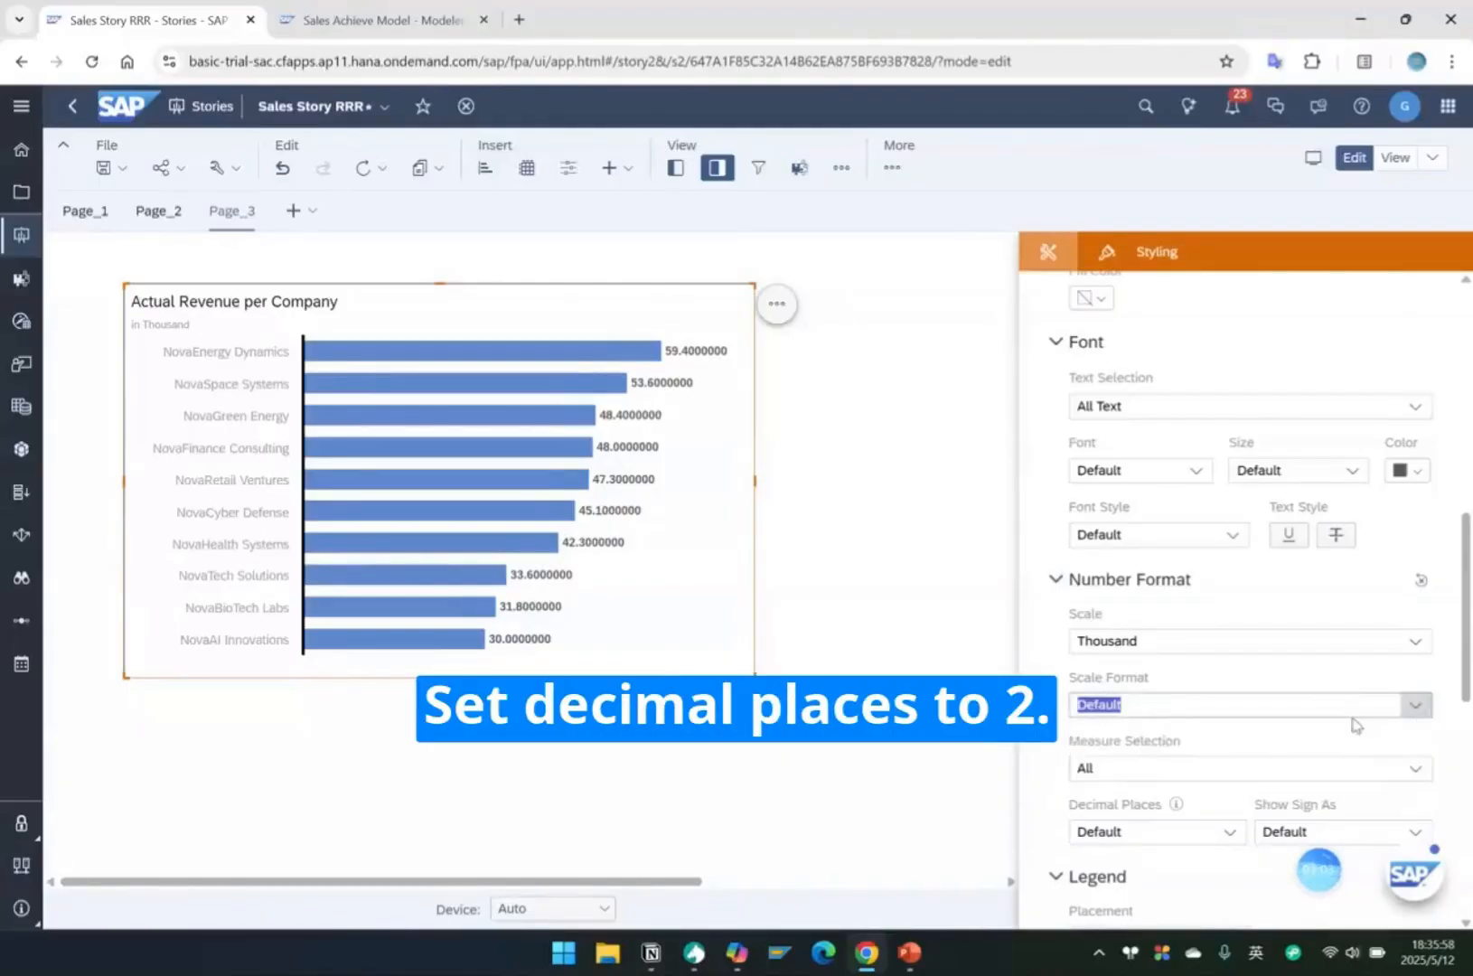
scroll(1338, 728, down, 1)
click(1229, 735)
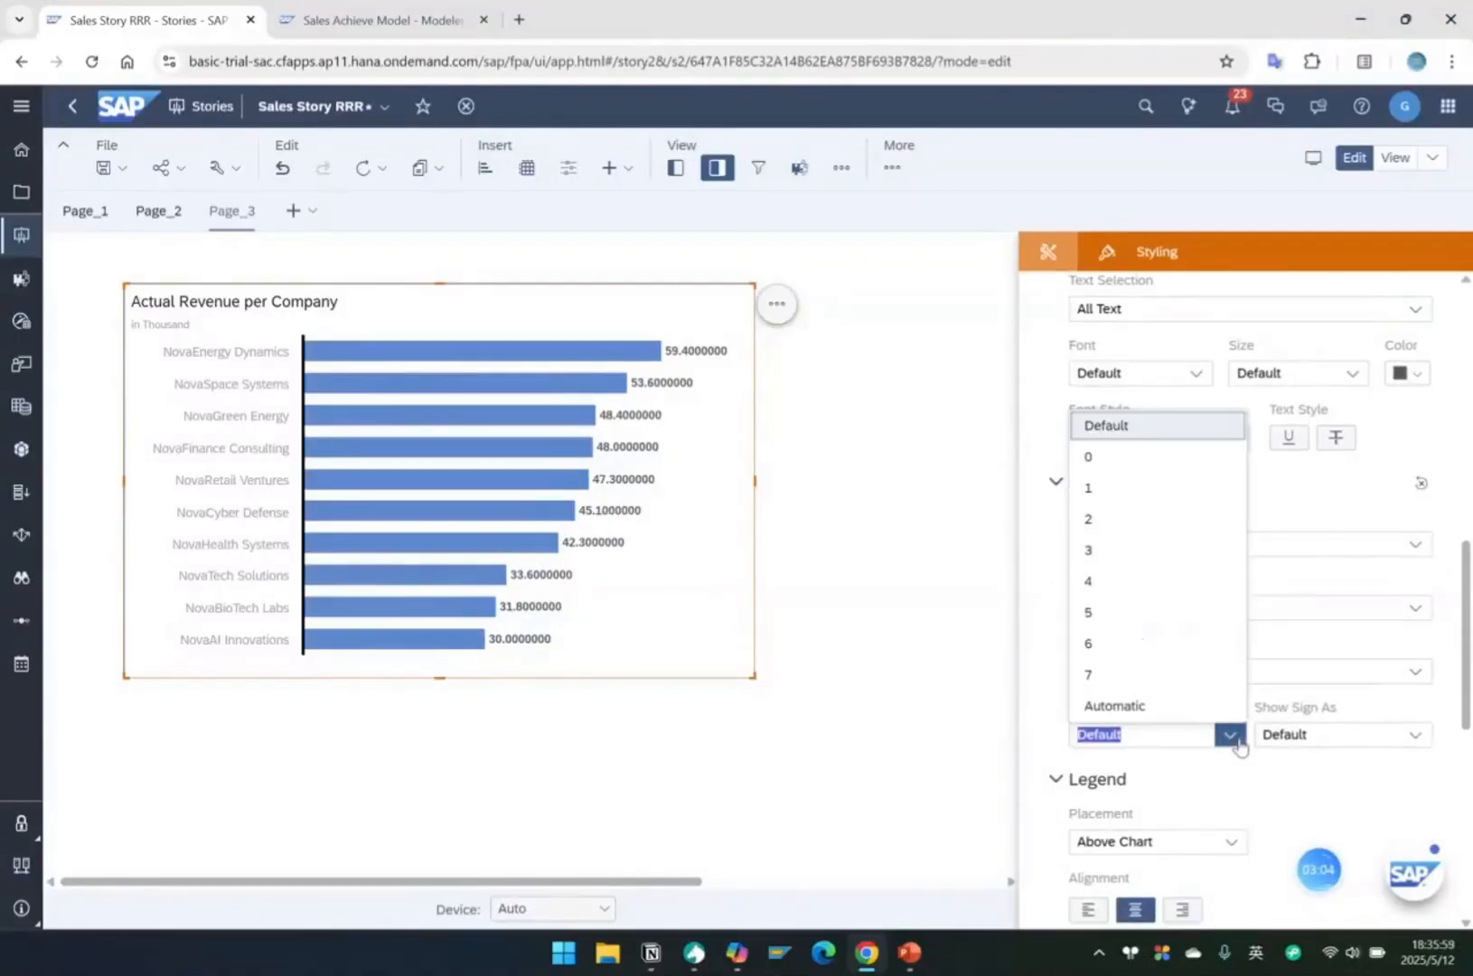
click(1118, 524)
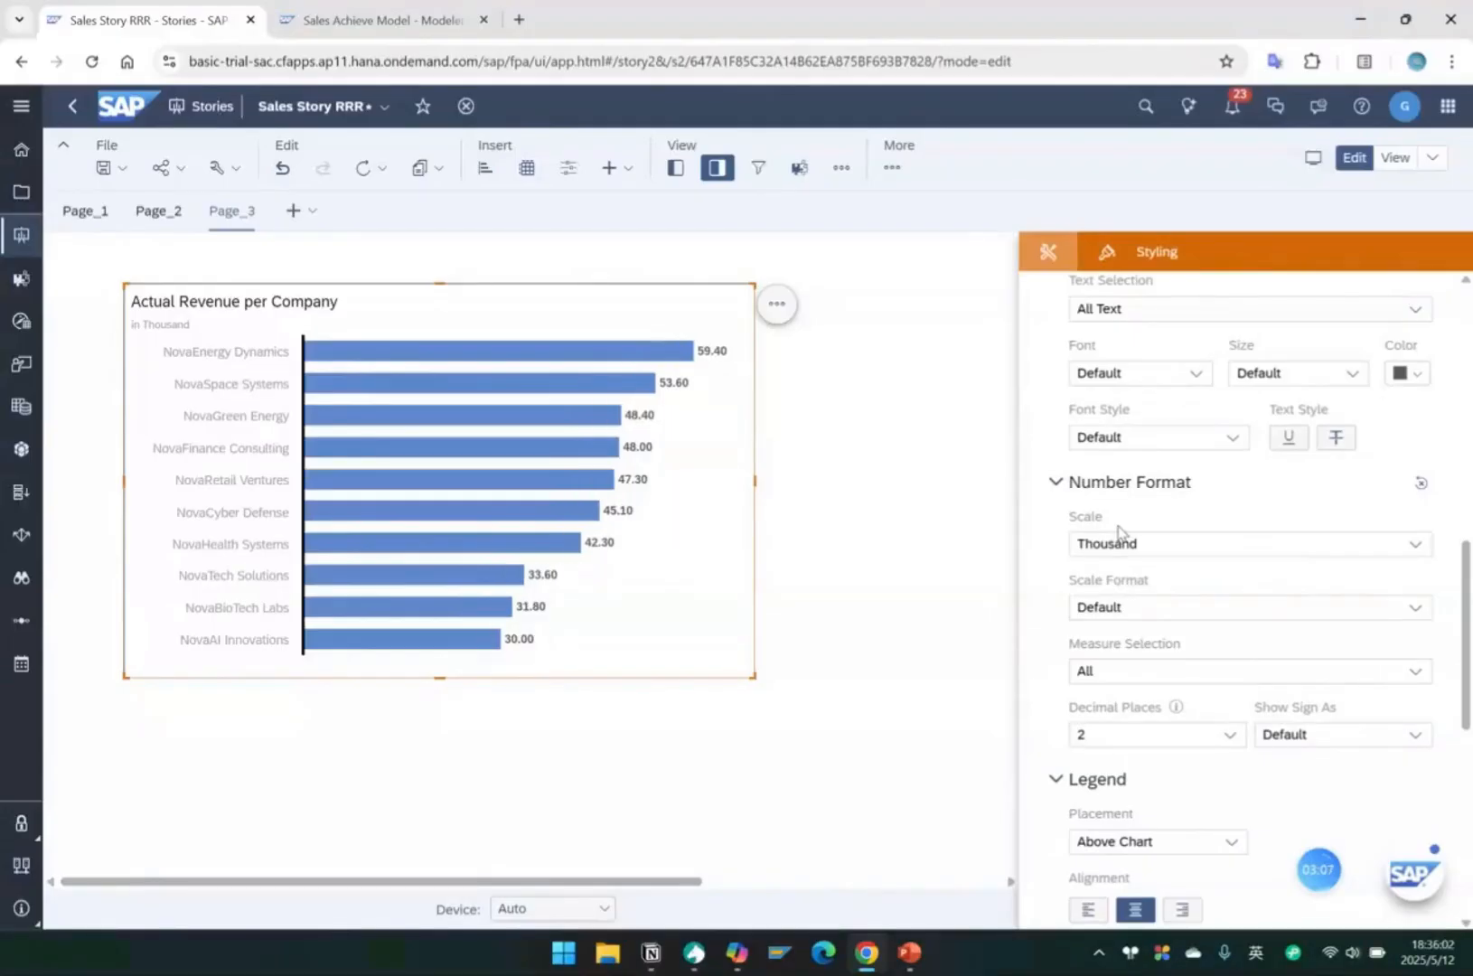
Remove the fill color from the chart's vertical axis line.
click(303, 432)
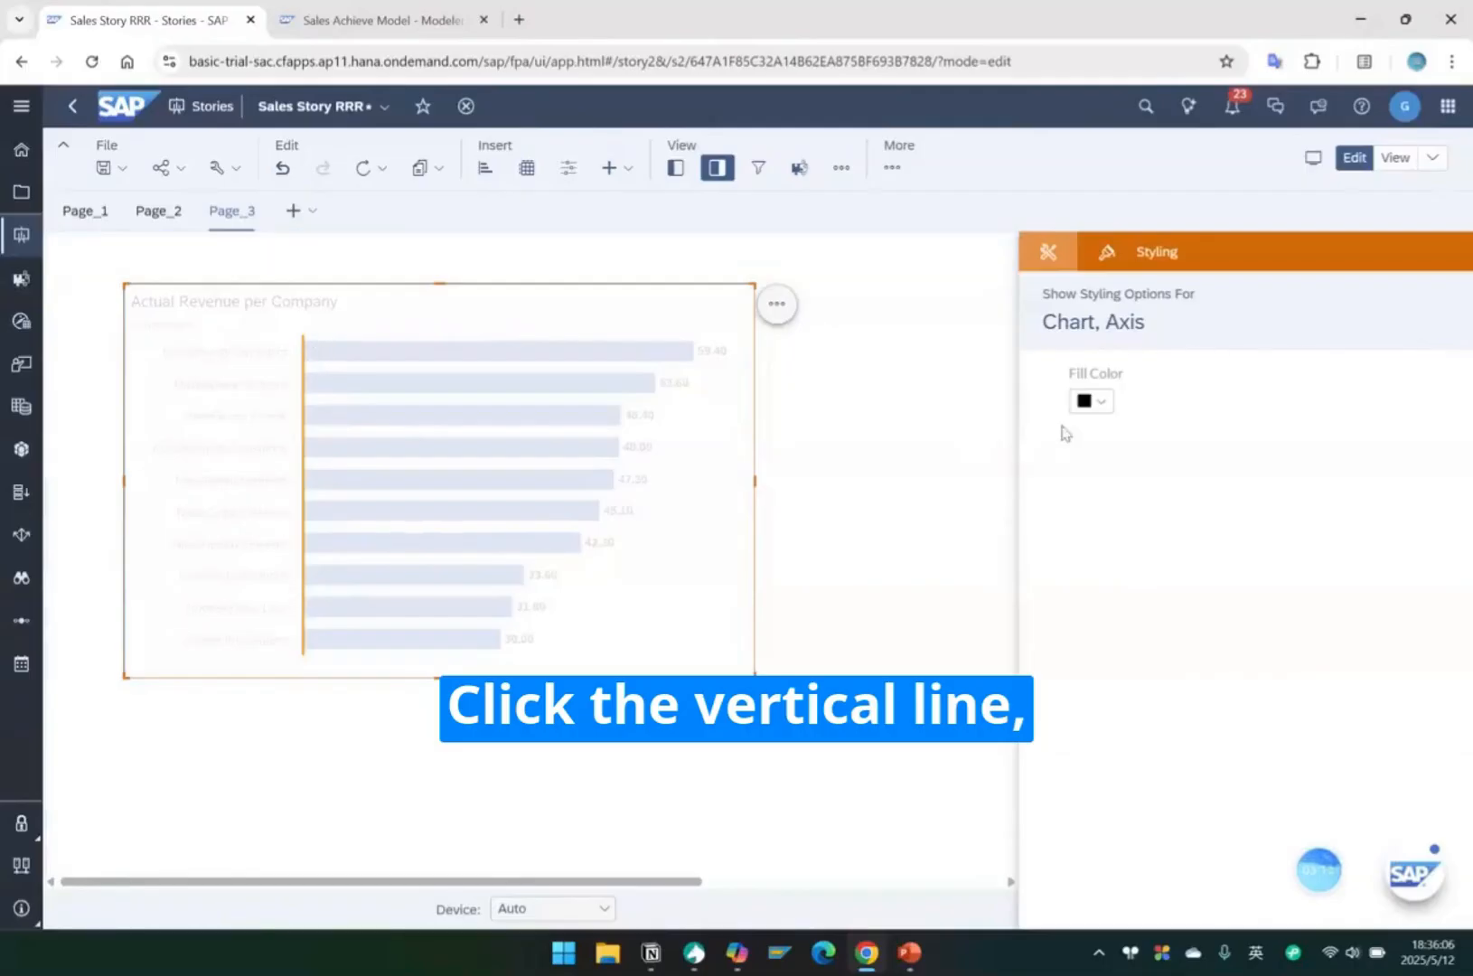
click(1101, 408)
click(1253, 555)
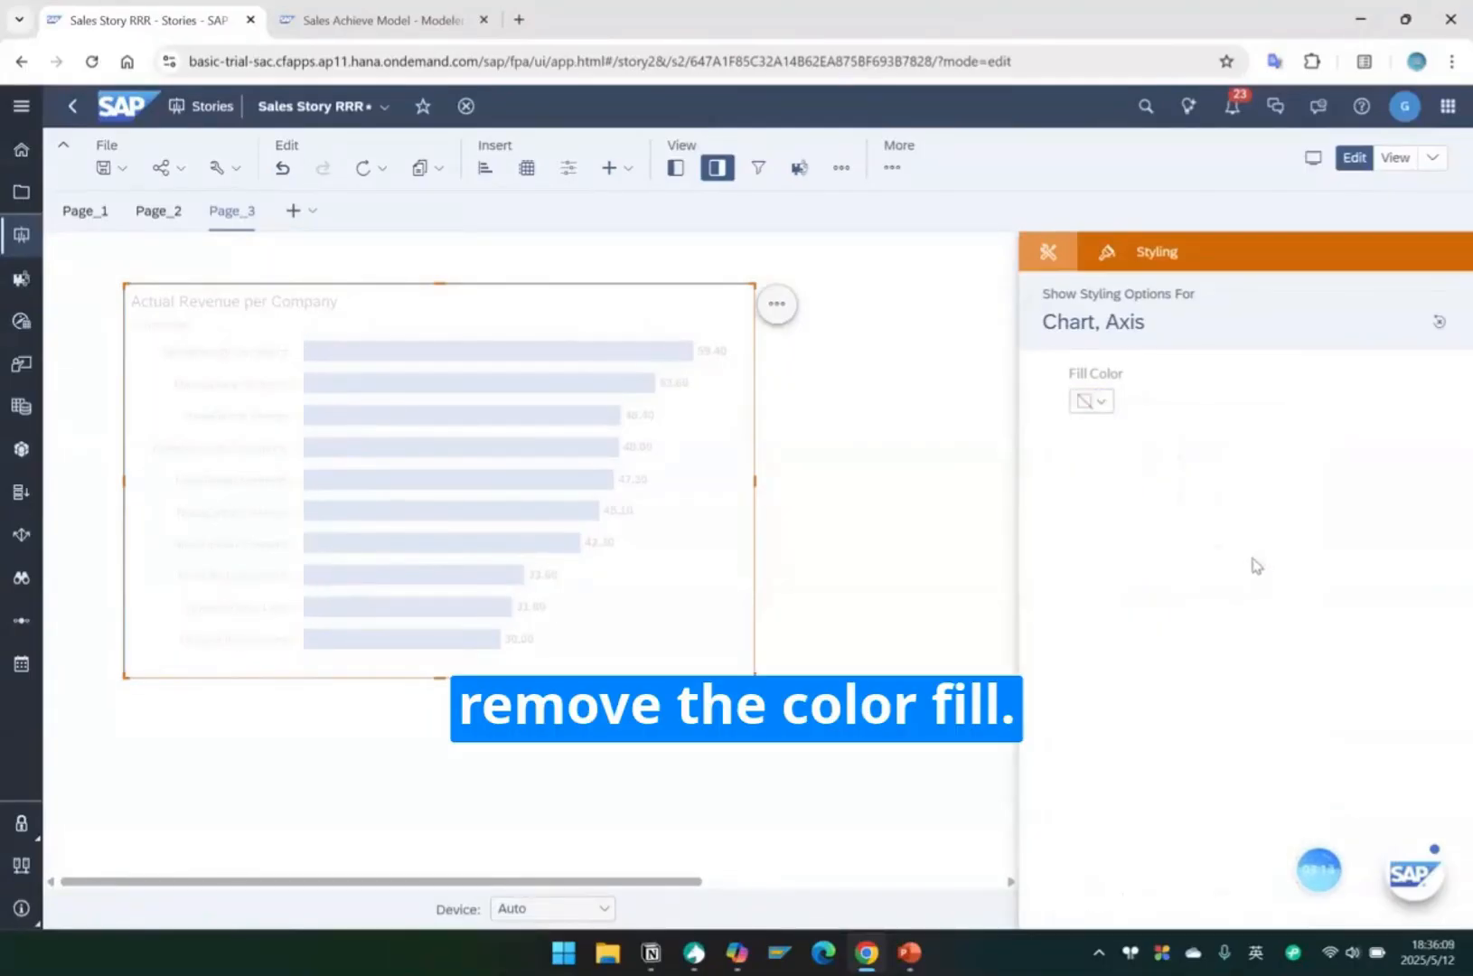
Apply All Borders to the whole Actual Revenue per Company chart.
click(823, 527)
click(461, 314)
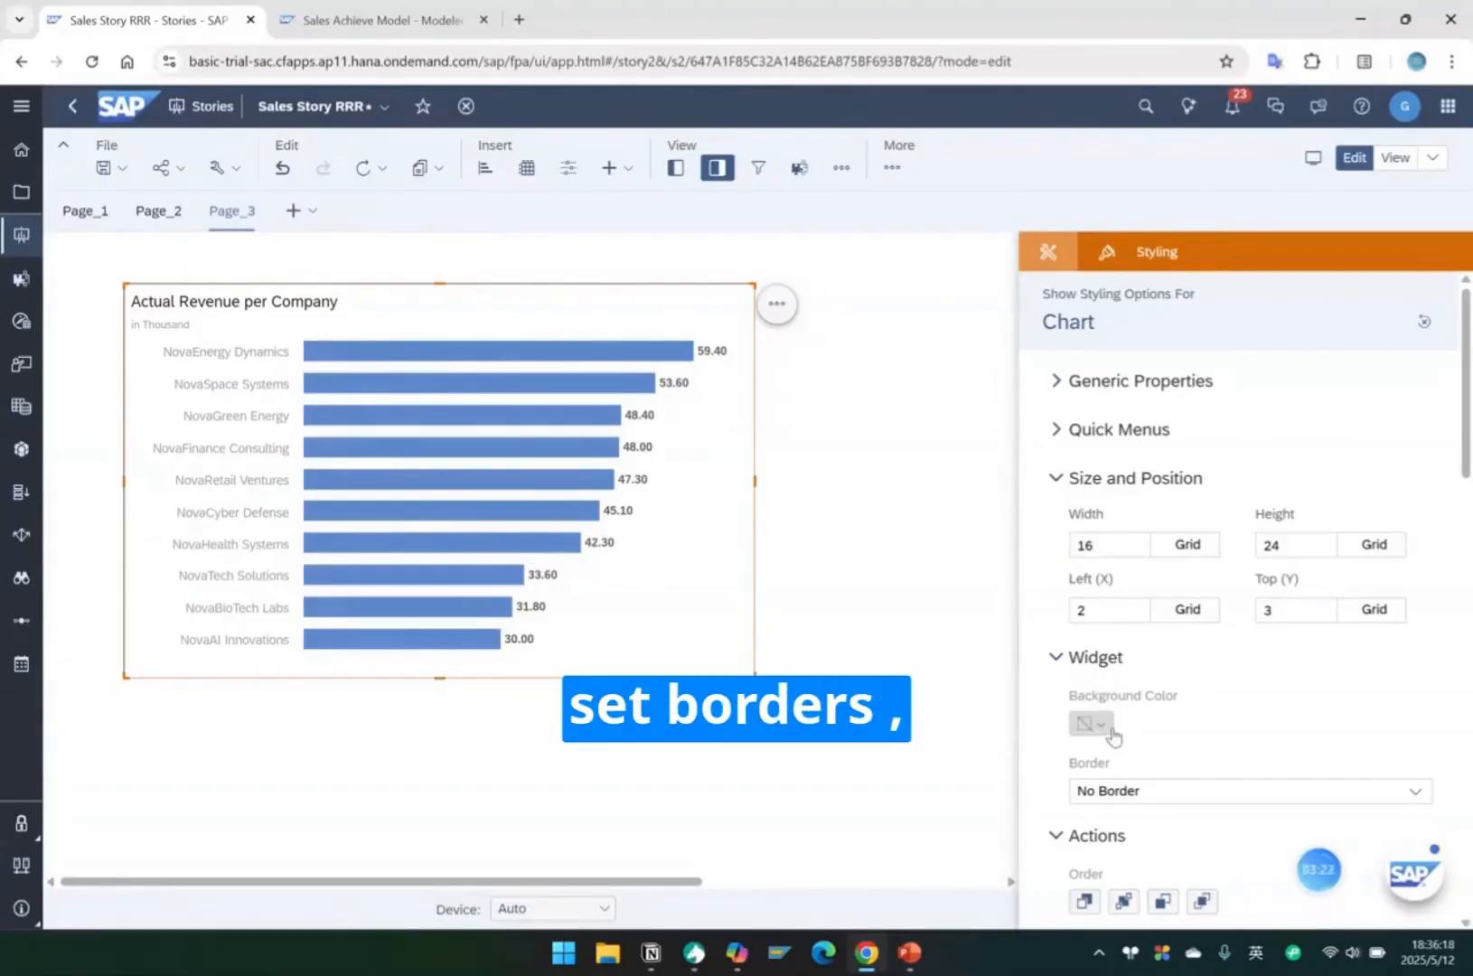
click(1111, 791)
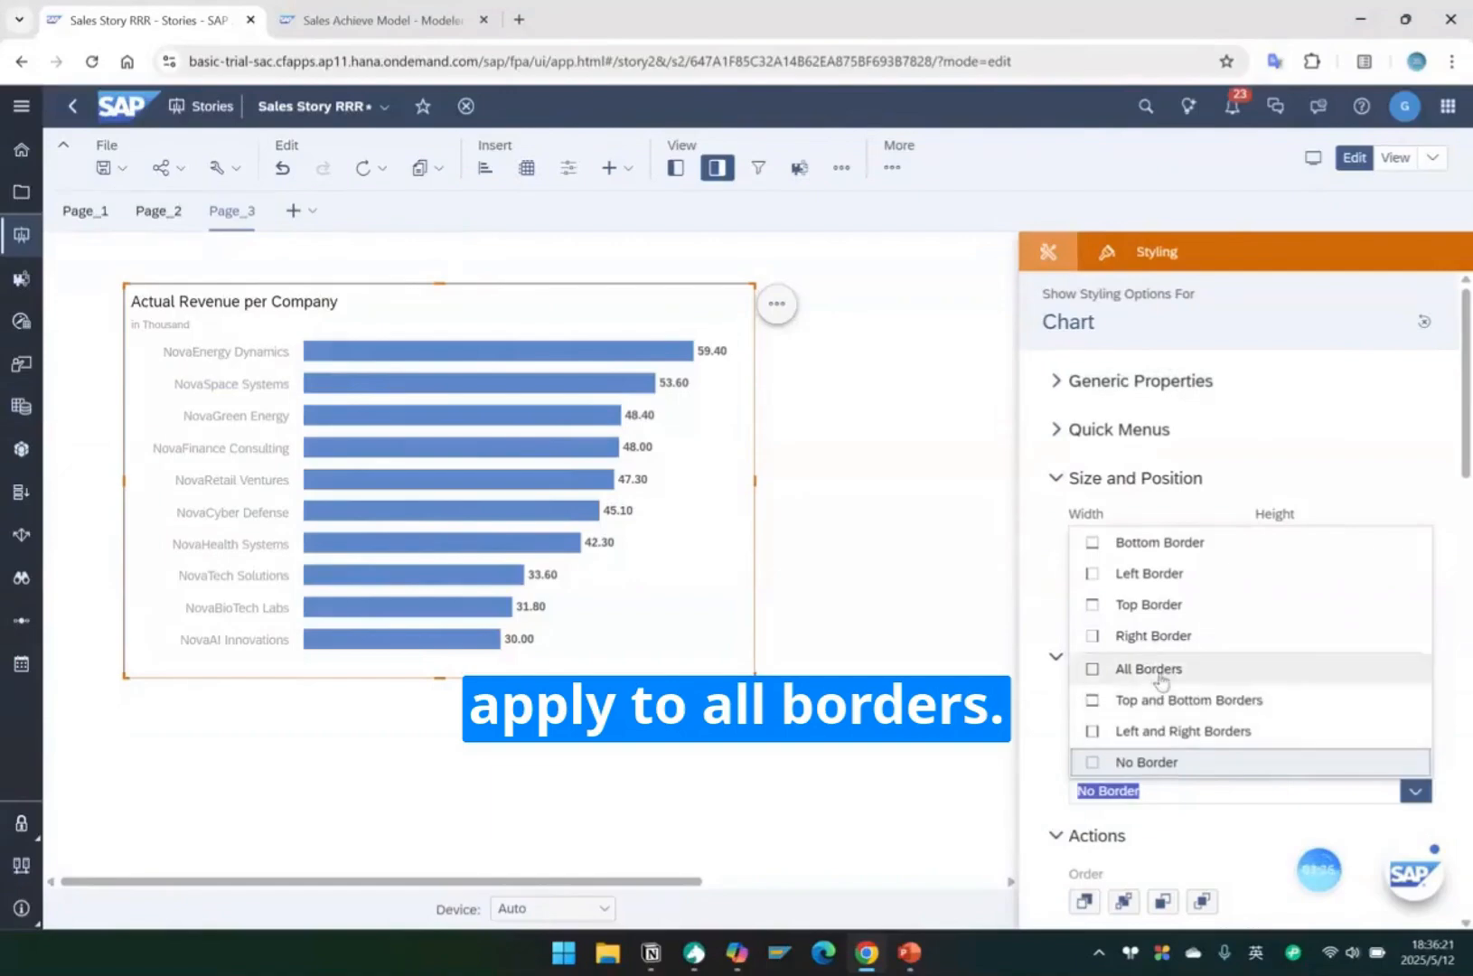
click(1149, 674)
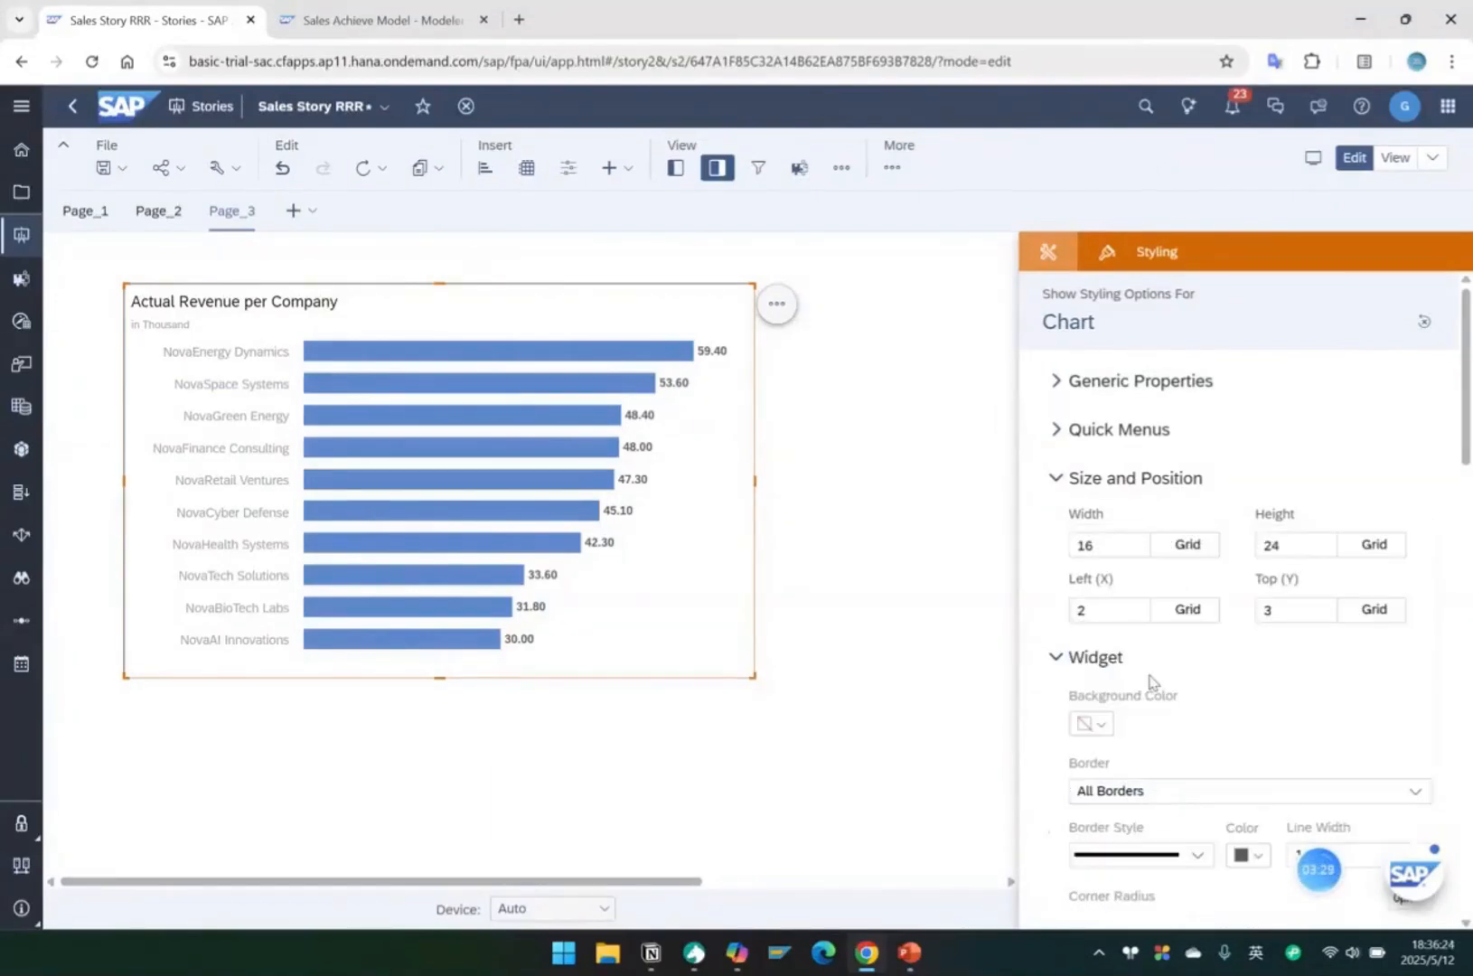
Set the corner radius of the chart's border to 8 px.
scroll(1150, 682, down, 2)
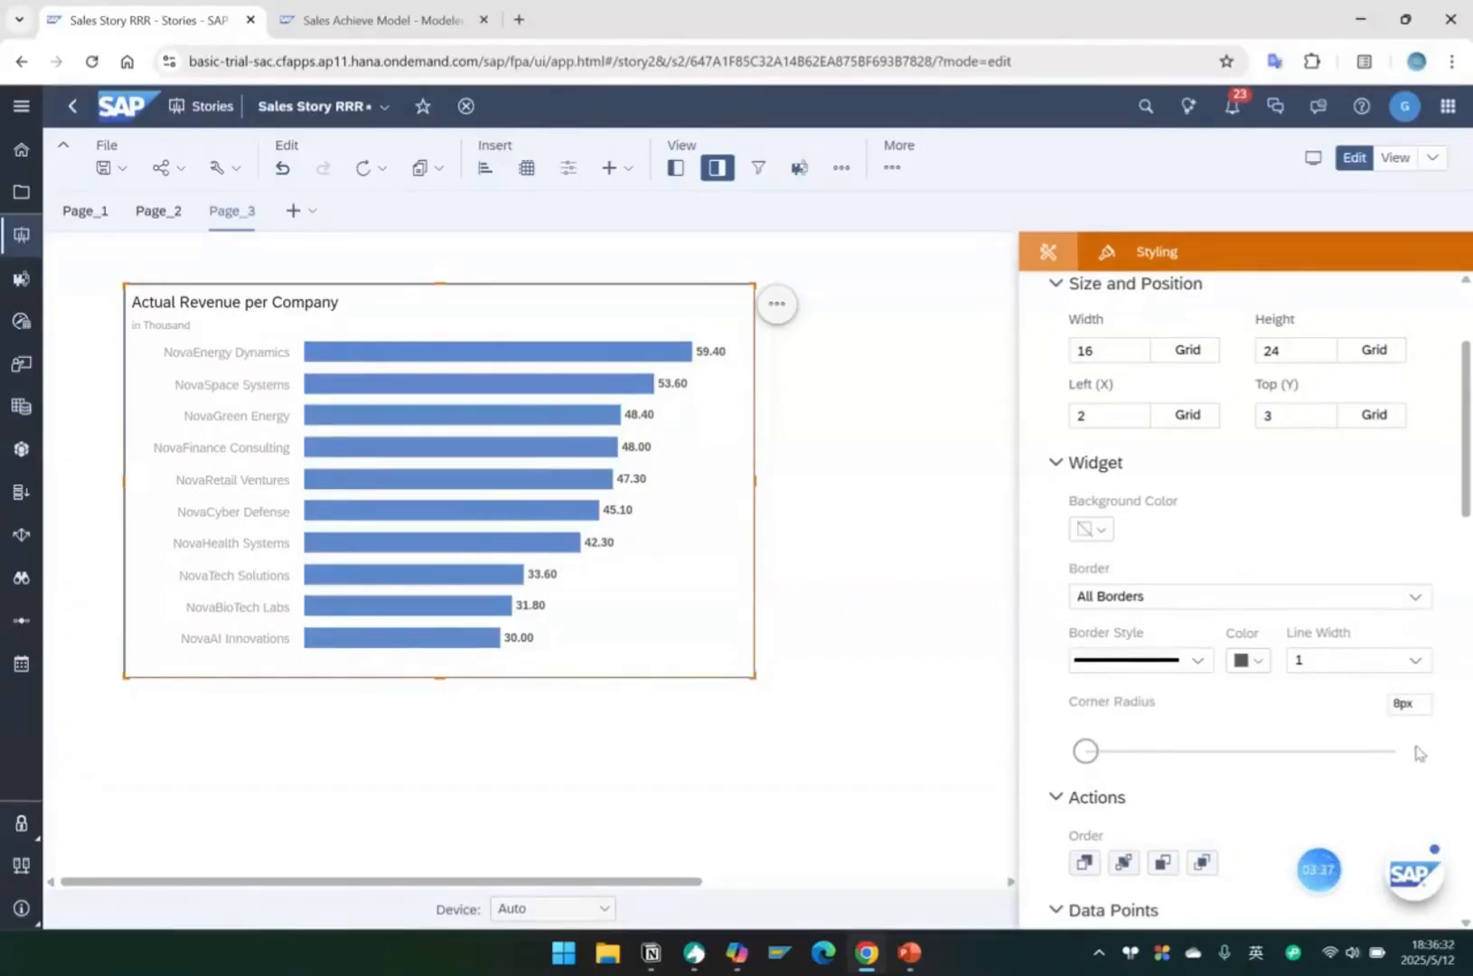
click(835, 565)
click(721, 533)
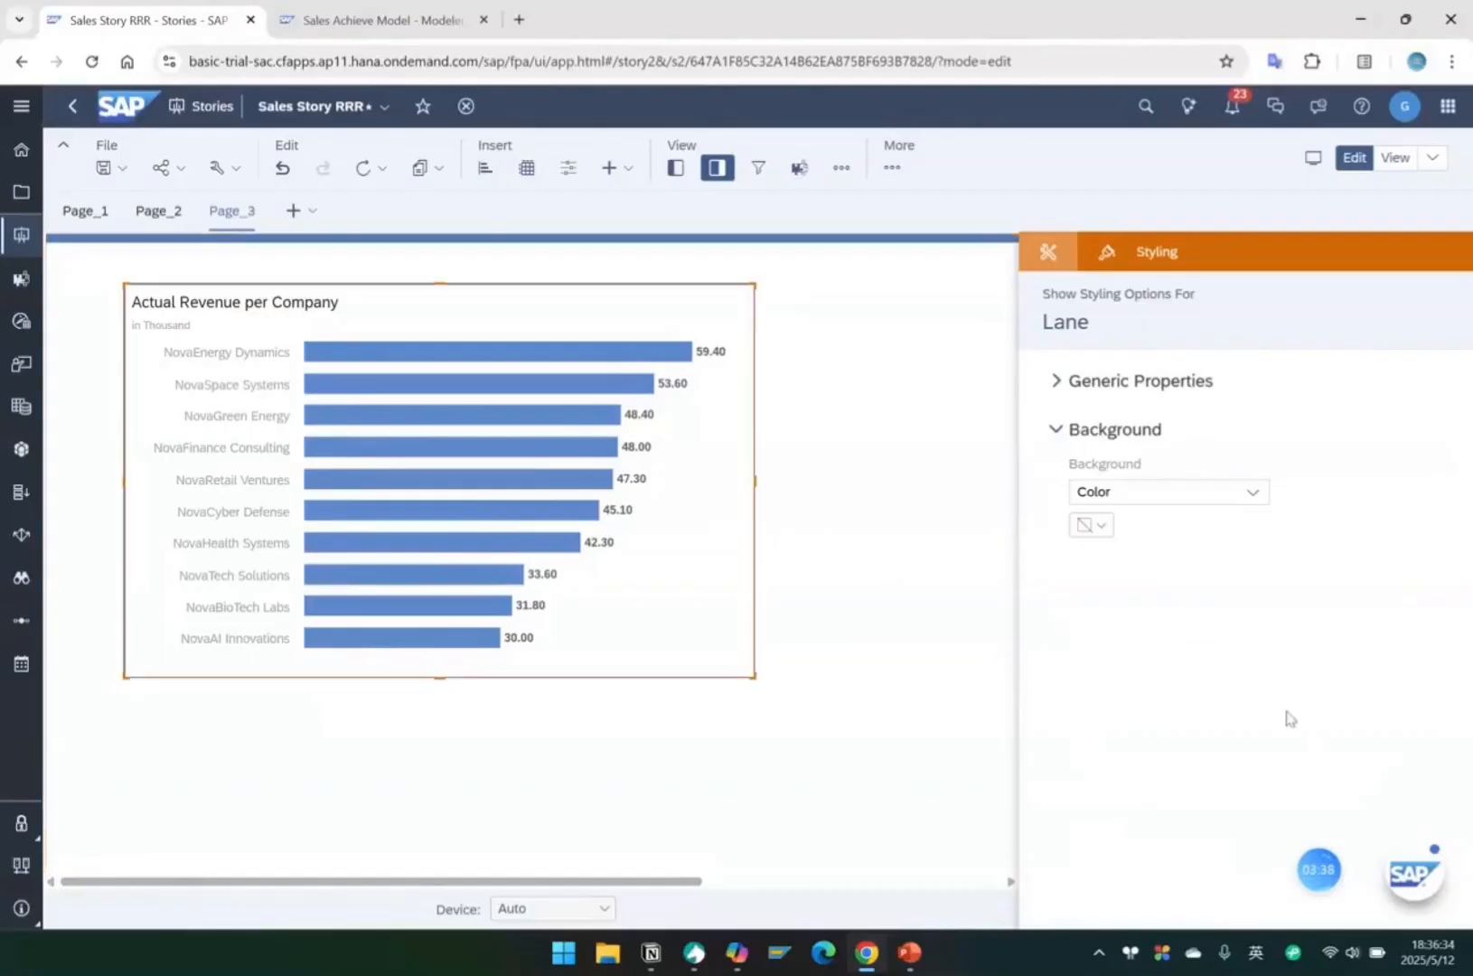
scroll(1380, 762, down, 2)
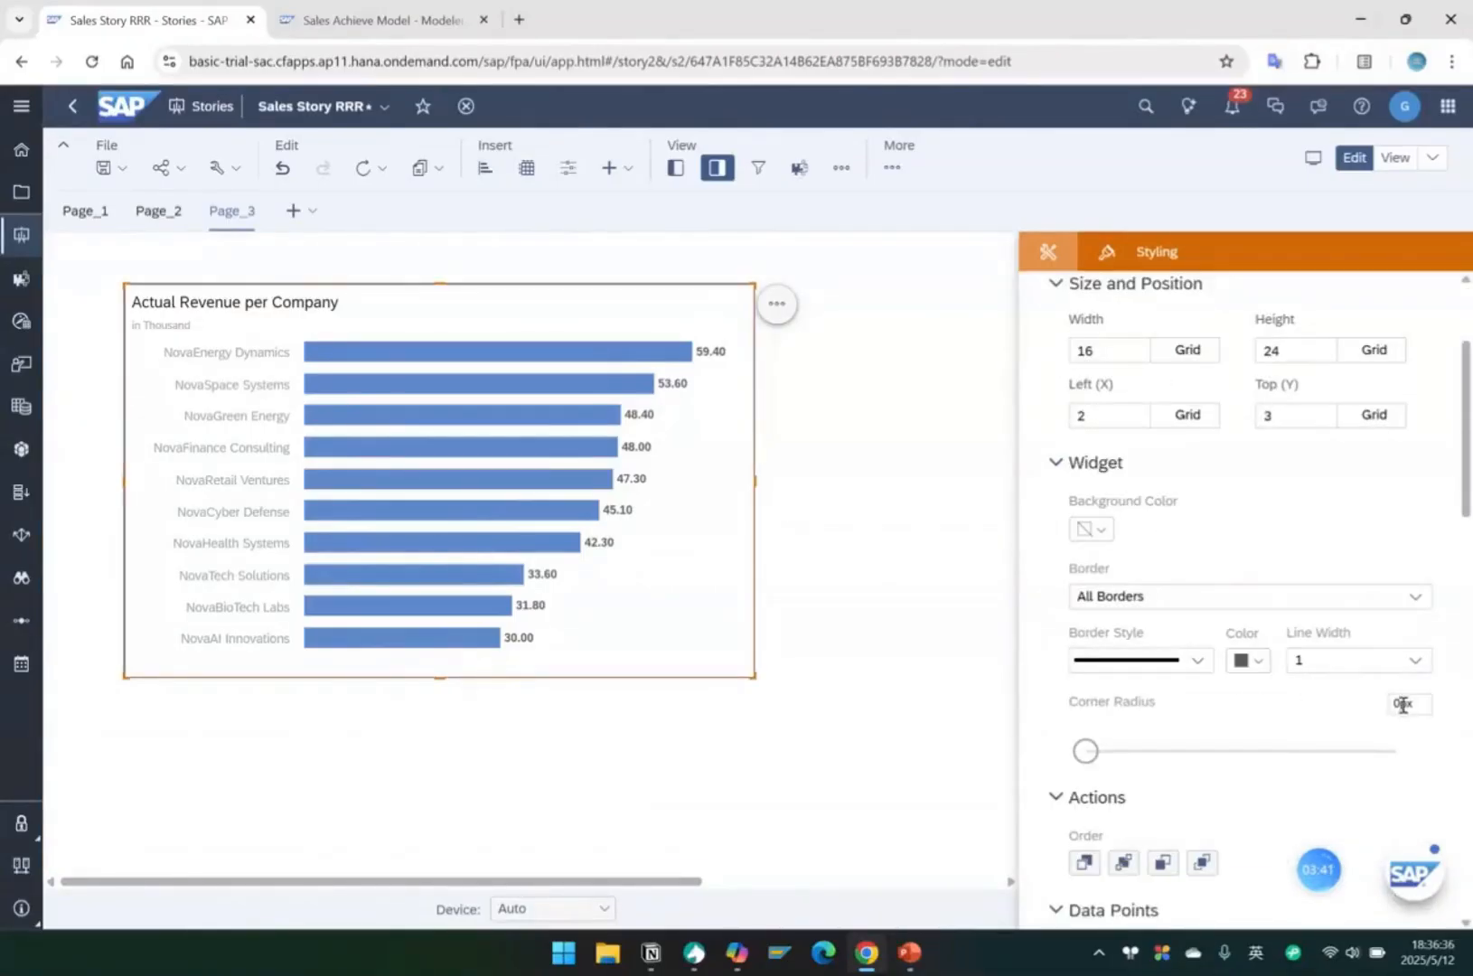
text(8)
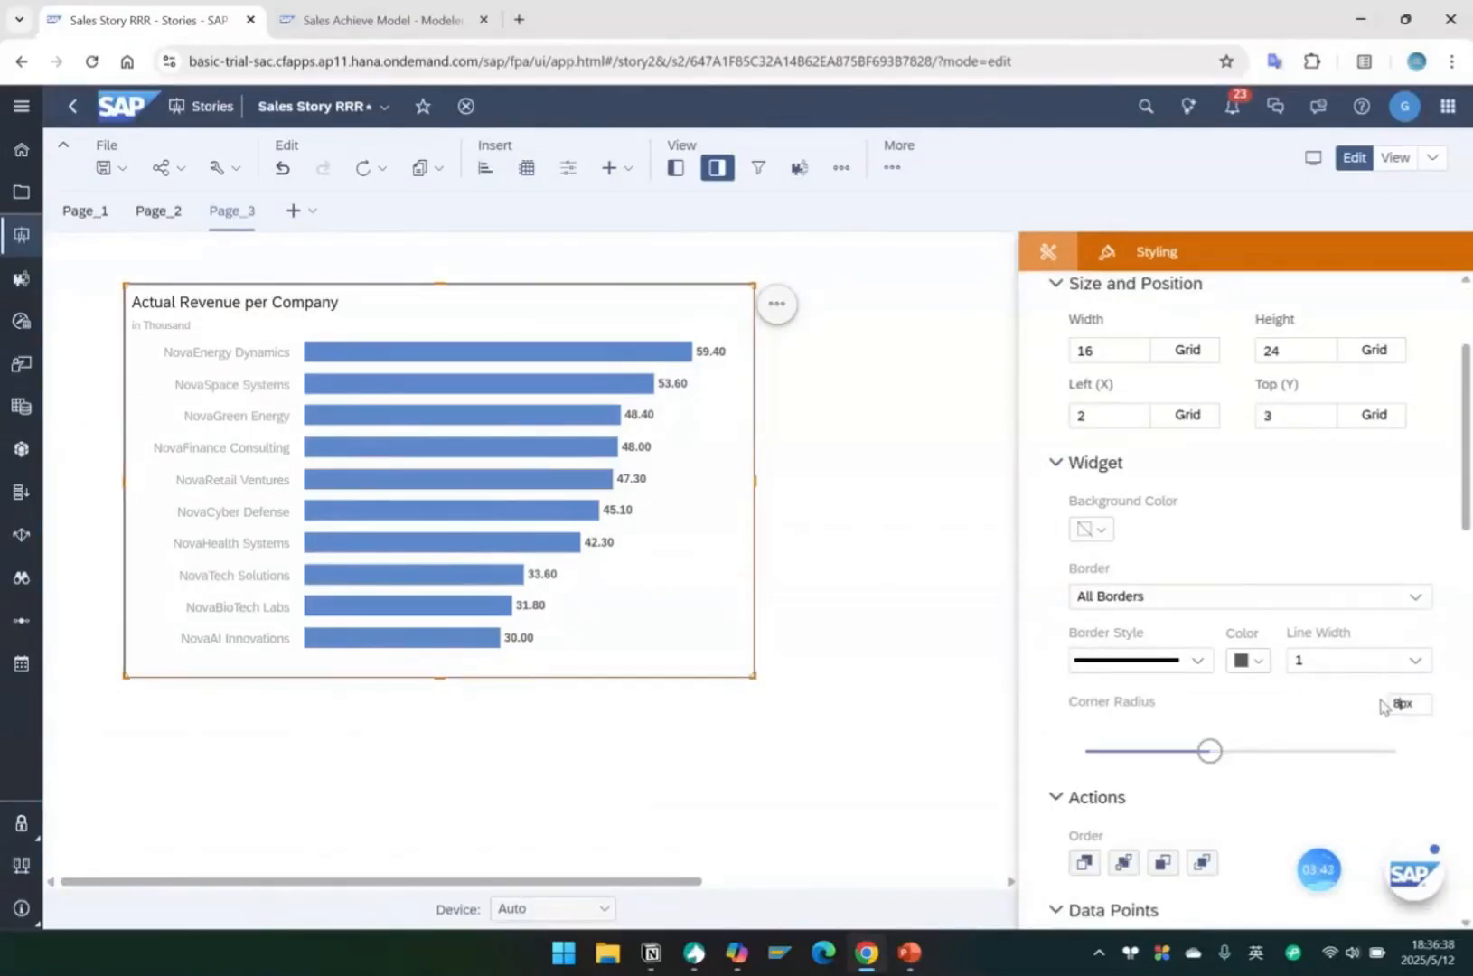
click(846, 684)
Change the chart's border color to light gray.
click(749, 509)
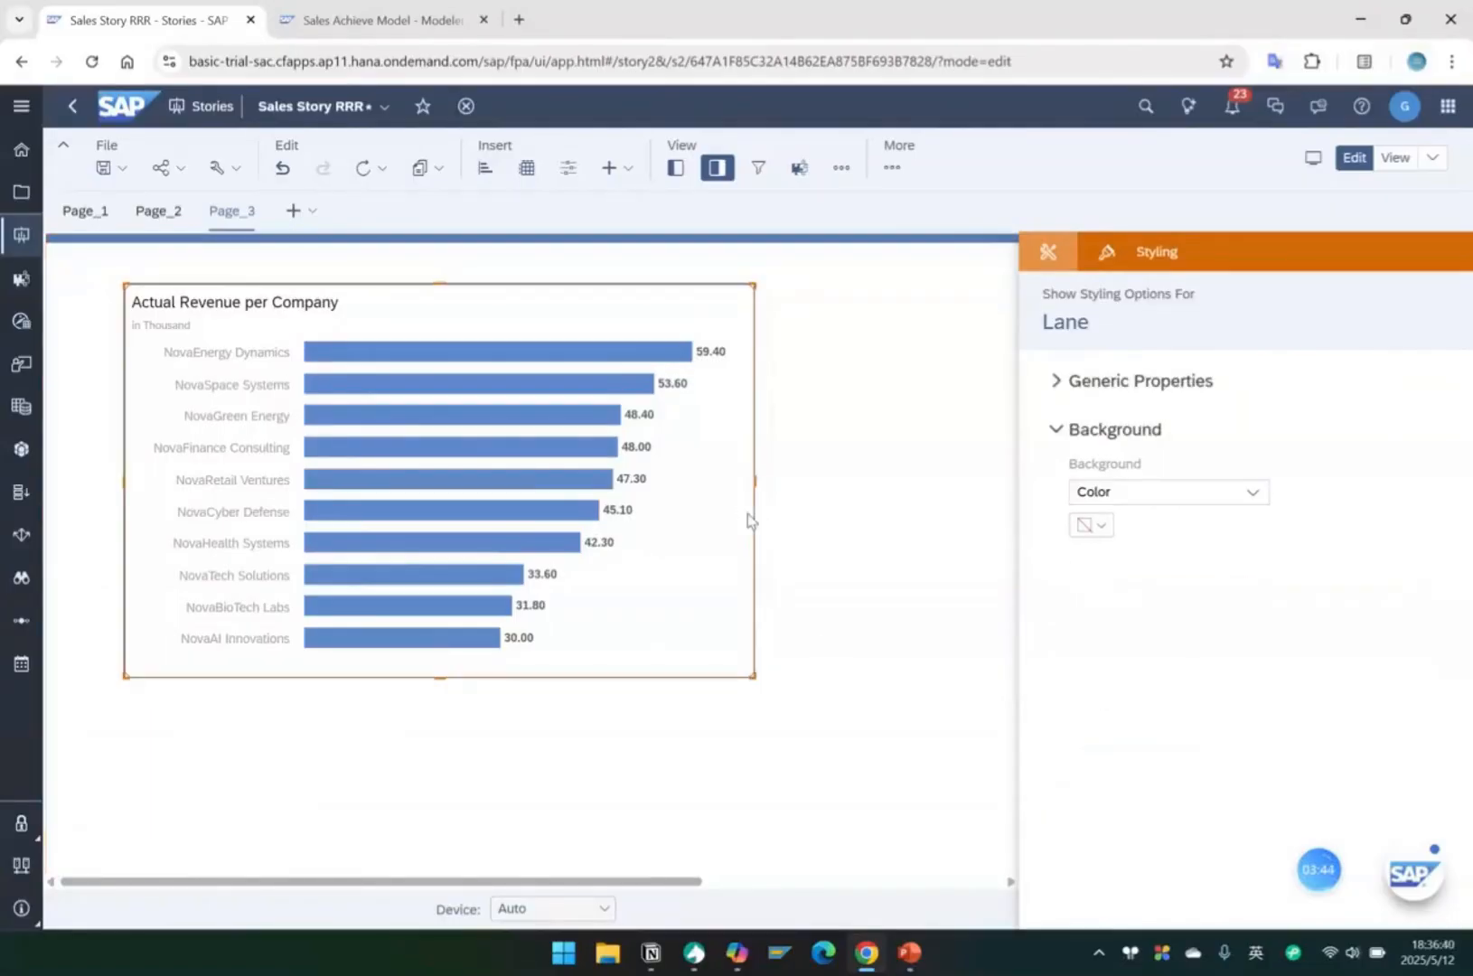
scroll(1235, 723, down, 2)
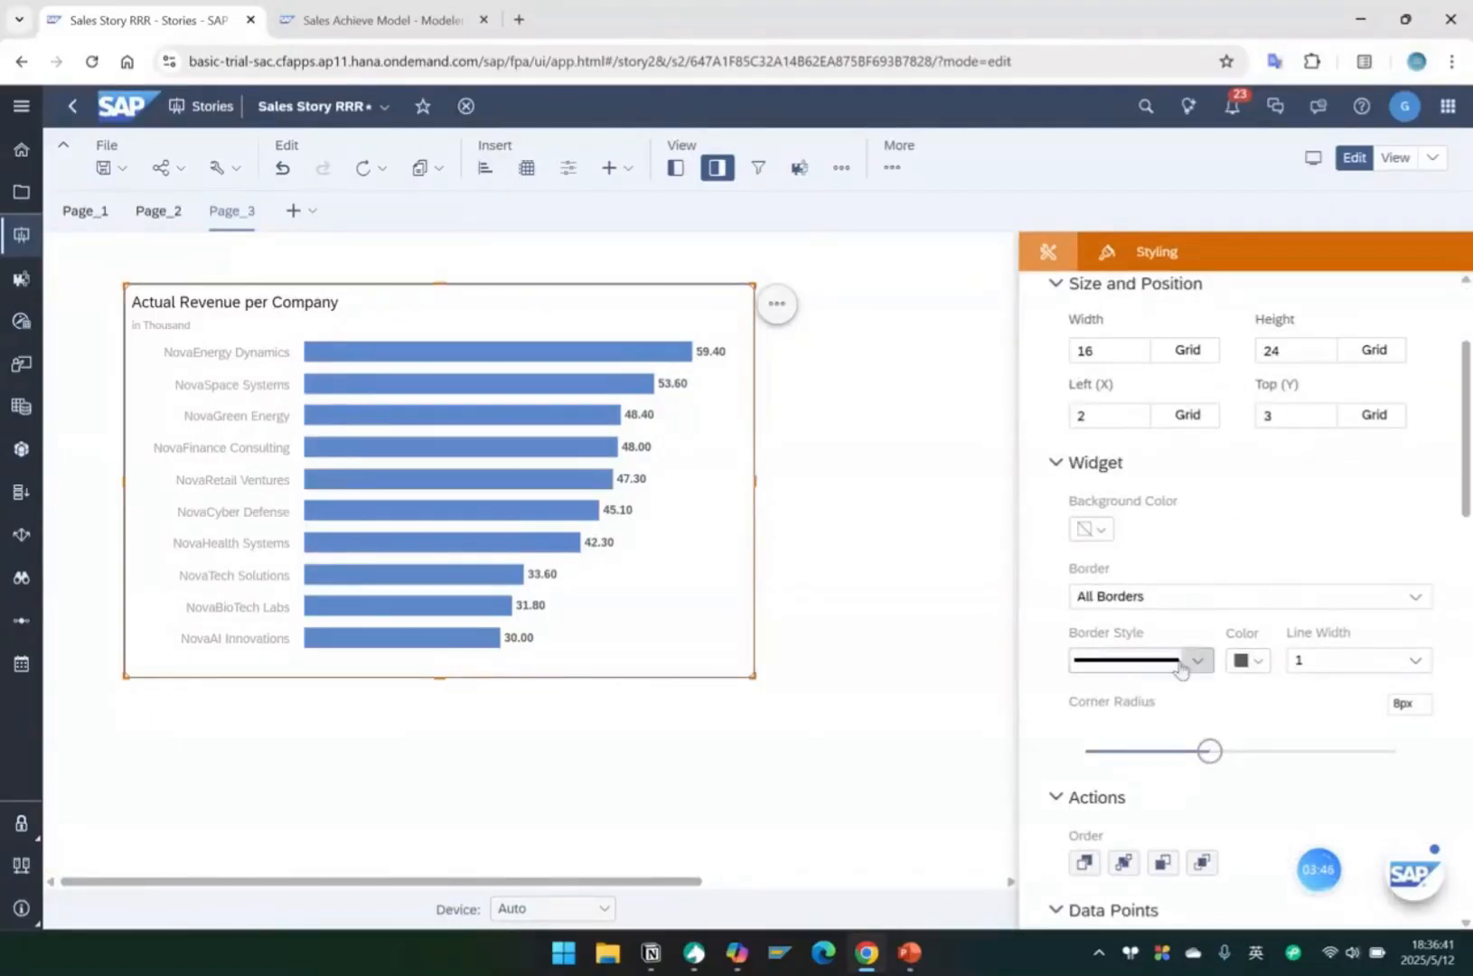
click(1248, 661)
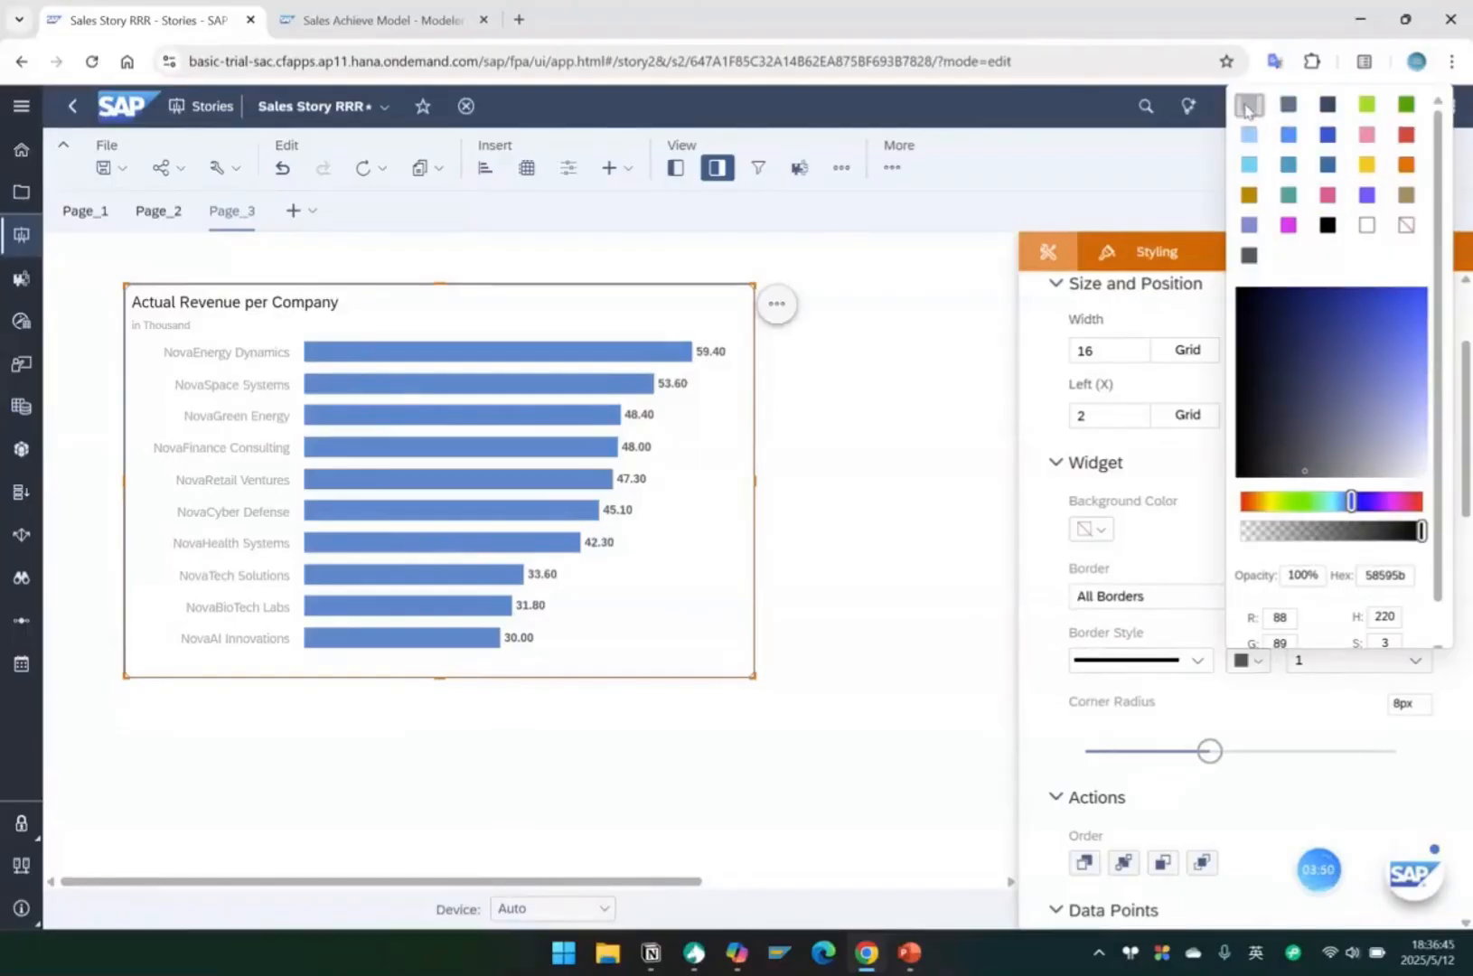
click(1247, 107)
click(908, 528)
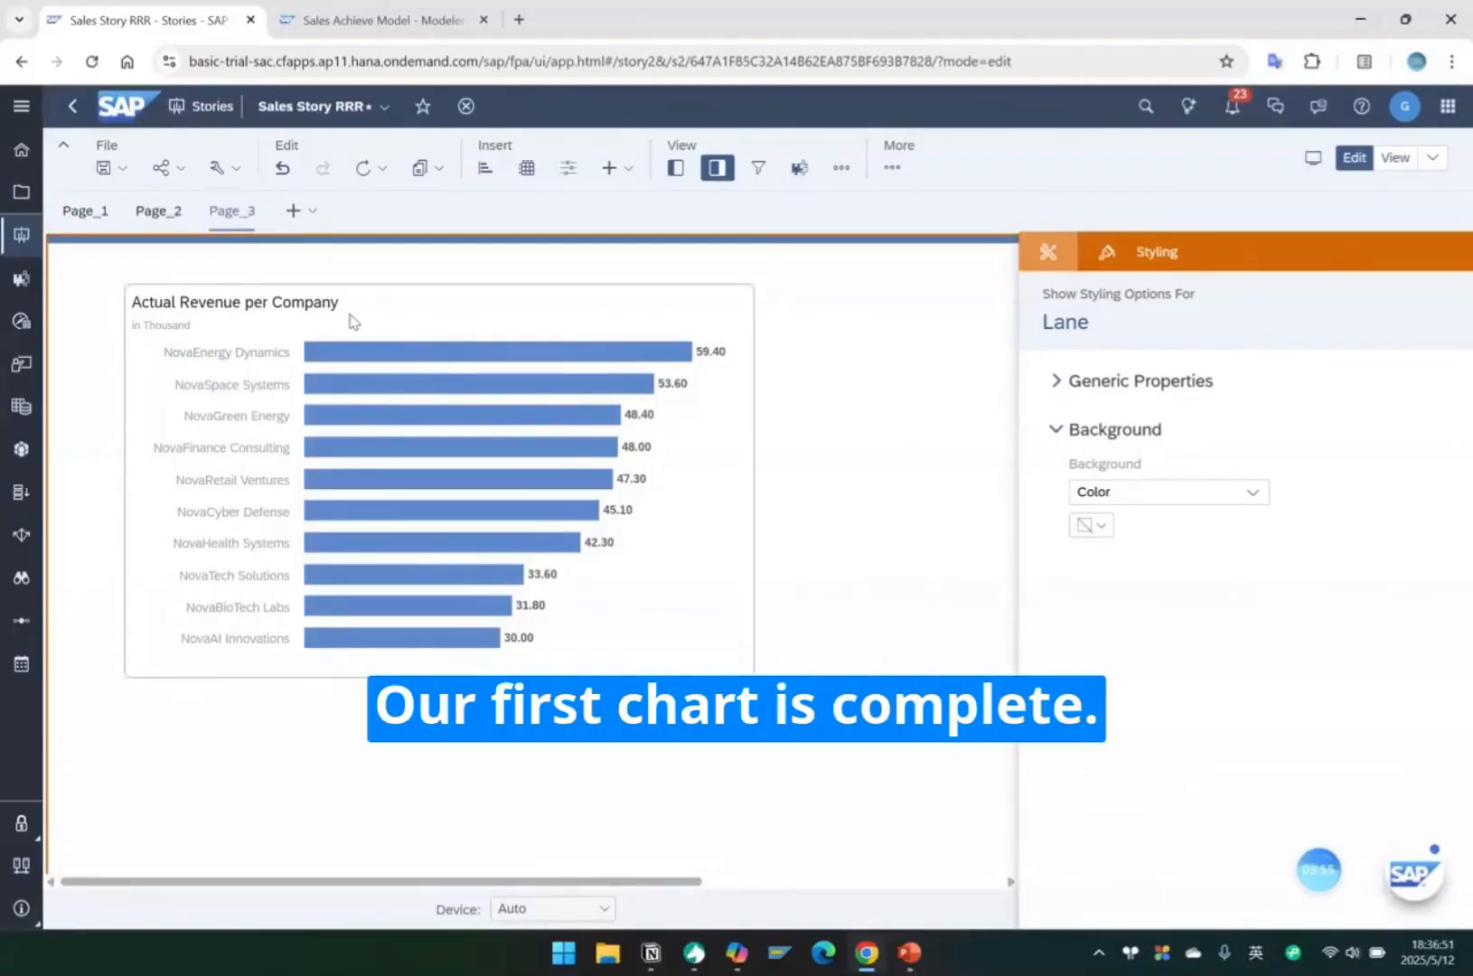
Duplicate the finished revenue chart by copying it and pasting it onto the same page.
click(418, 313)
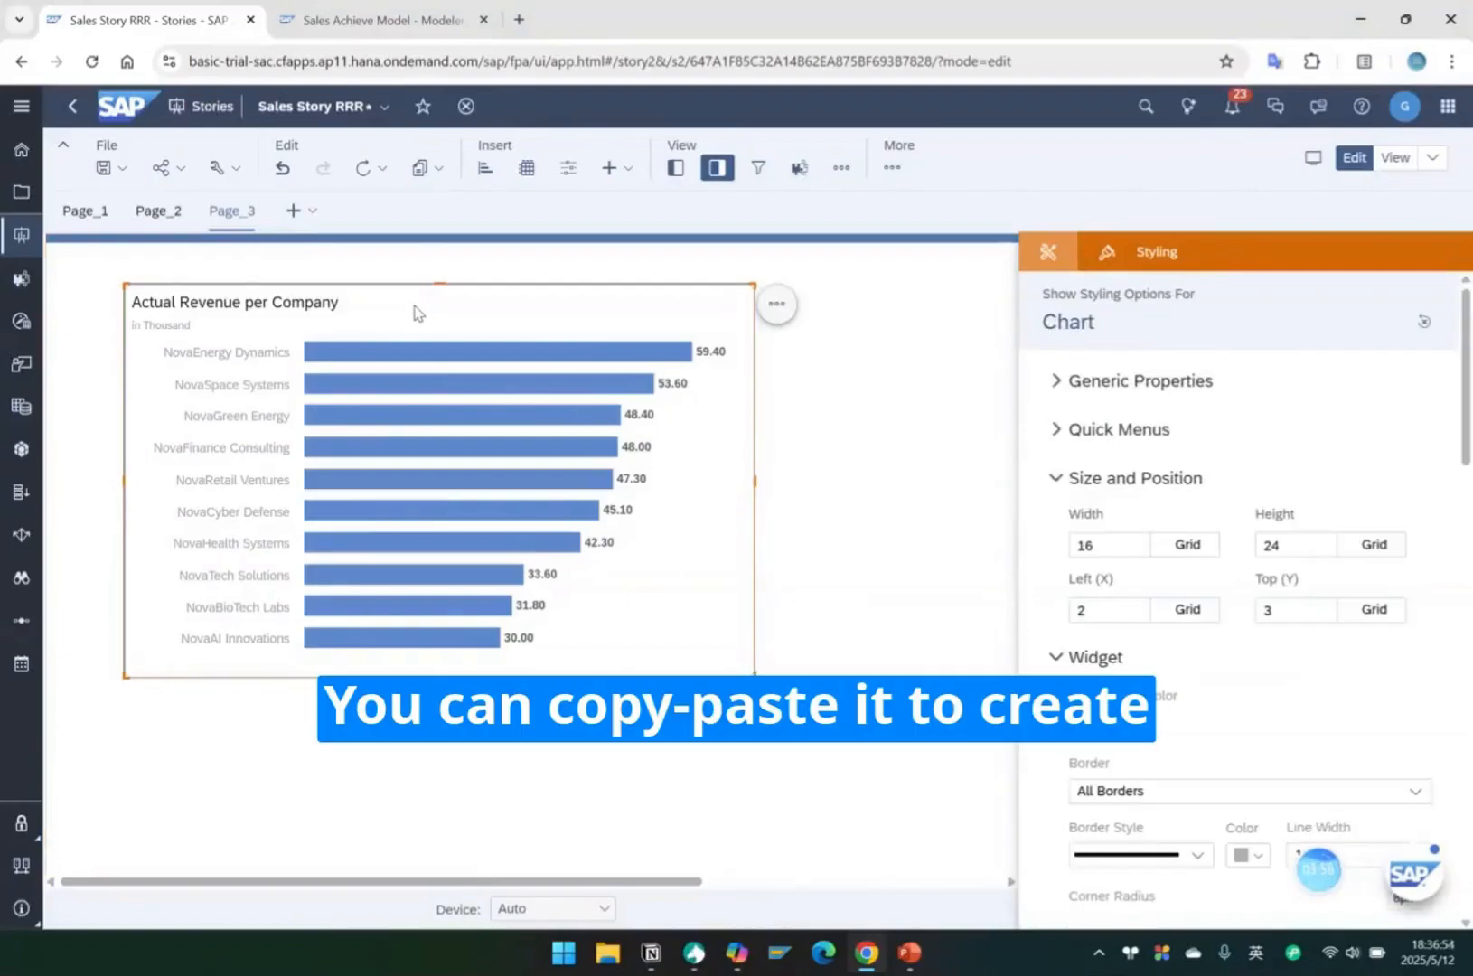
key(ctrl+c)
click(888, 479)
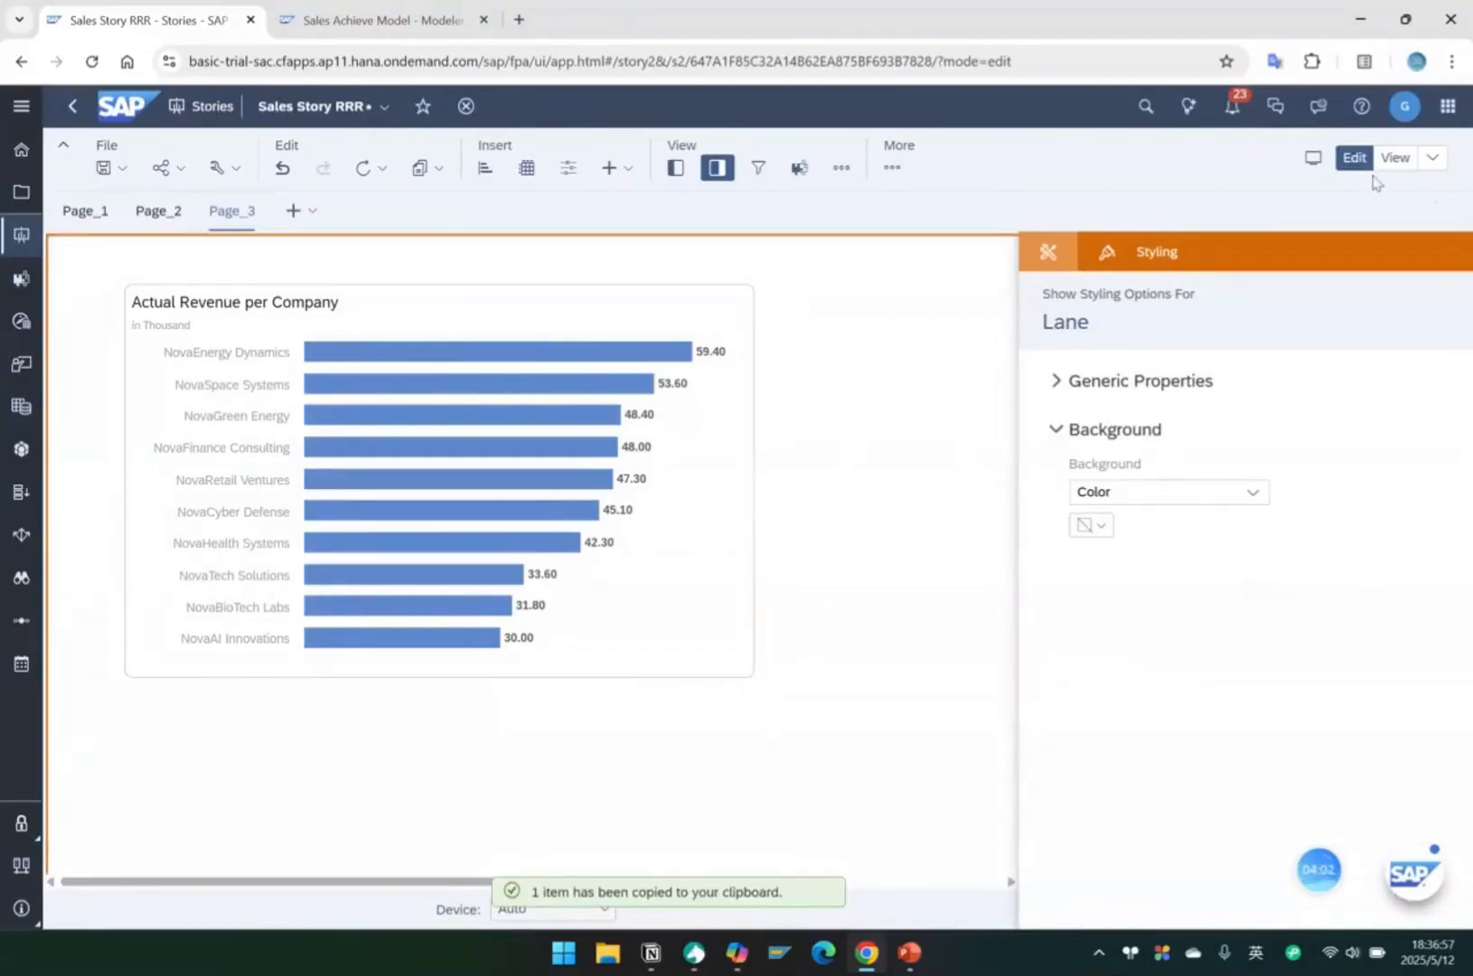
key(ctrl+v)
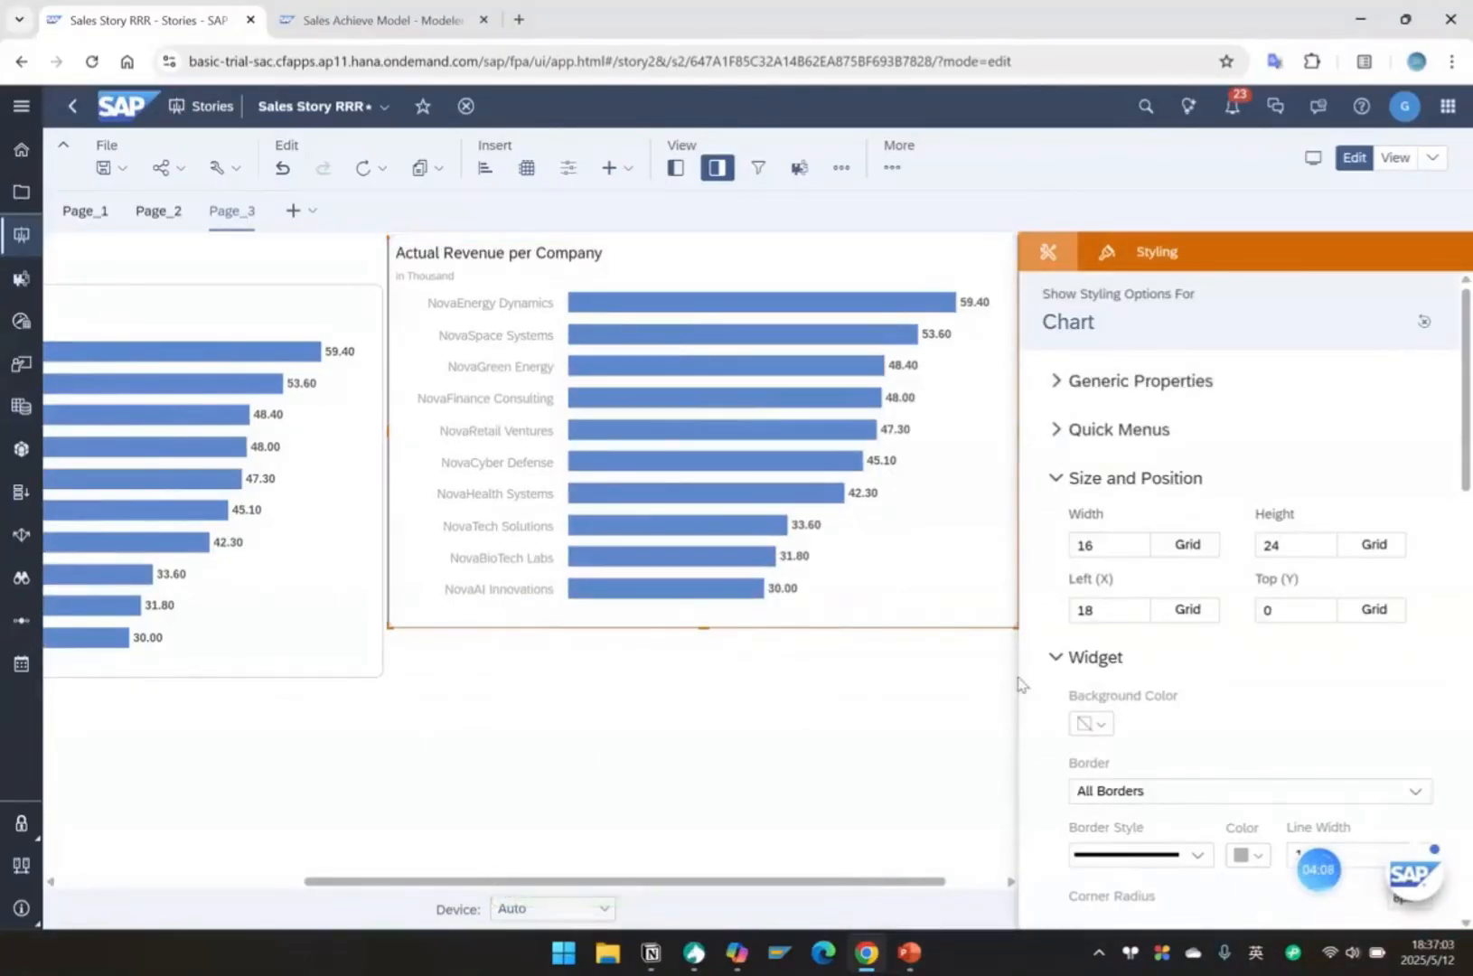
click(495, 600)
click(563, 751)
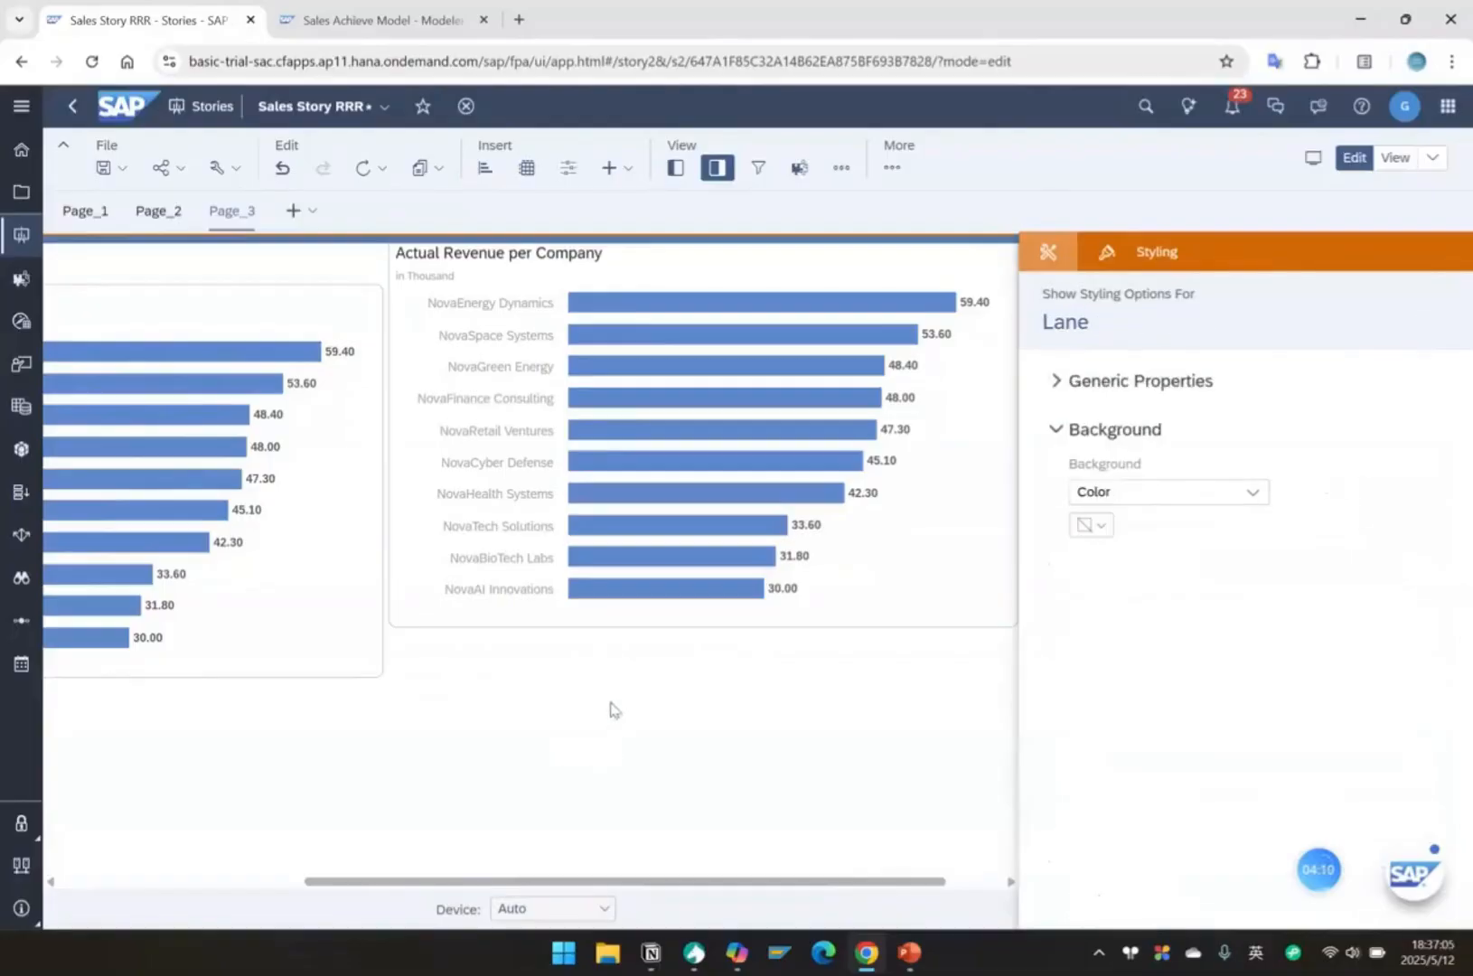
Set the orientation of the duplicated chart to Vertical.
click(428, 256)
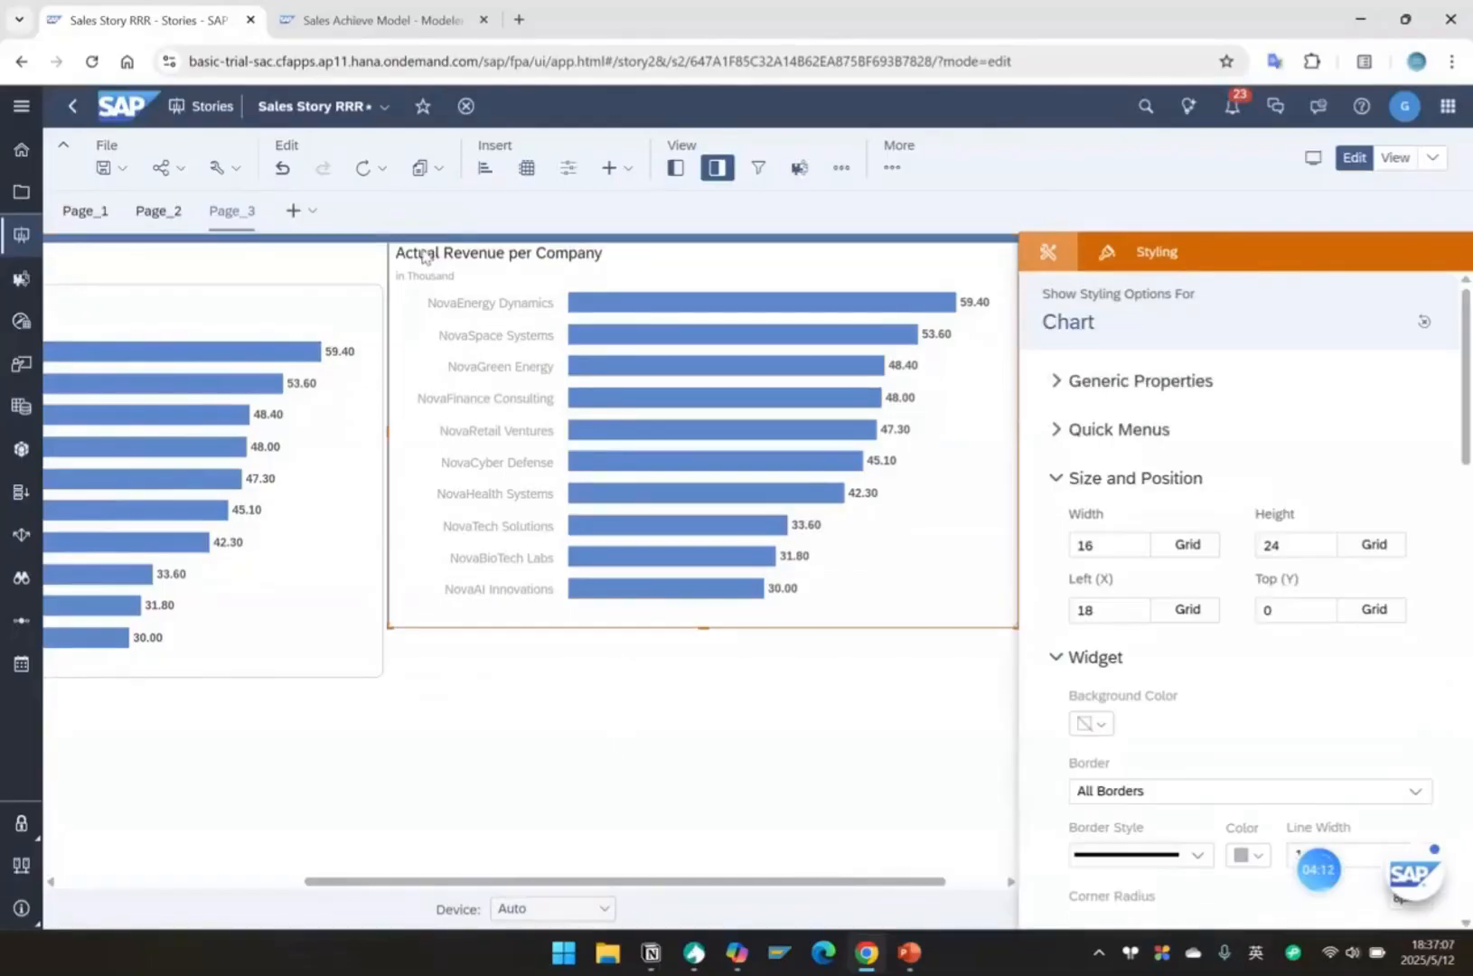
click(1076, 256)
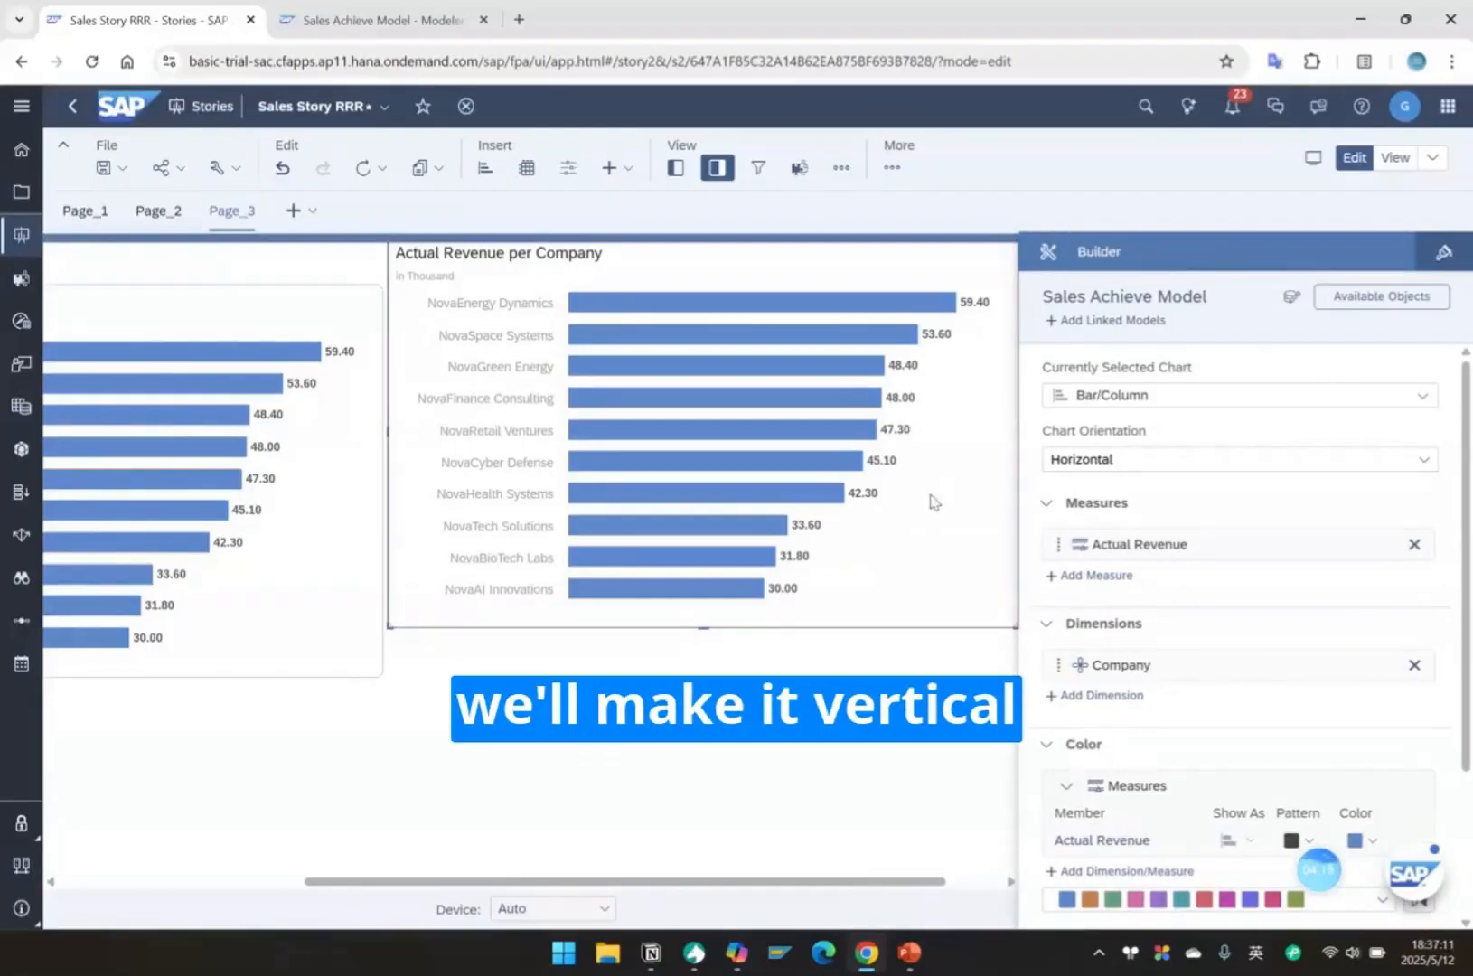
click(1432, 471)
click(1118, 496)
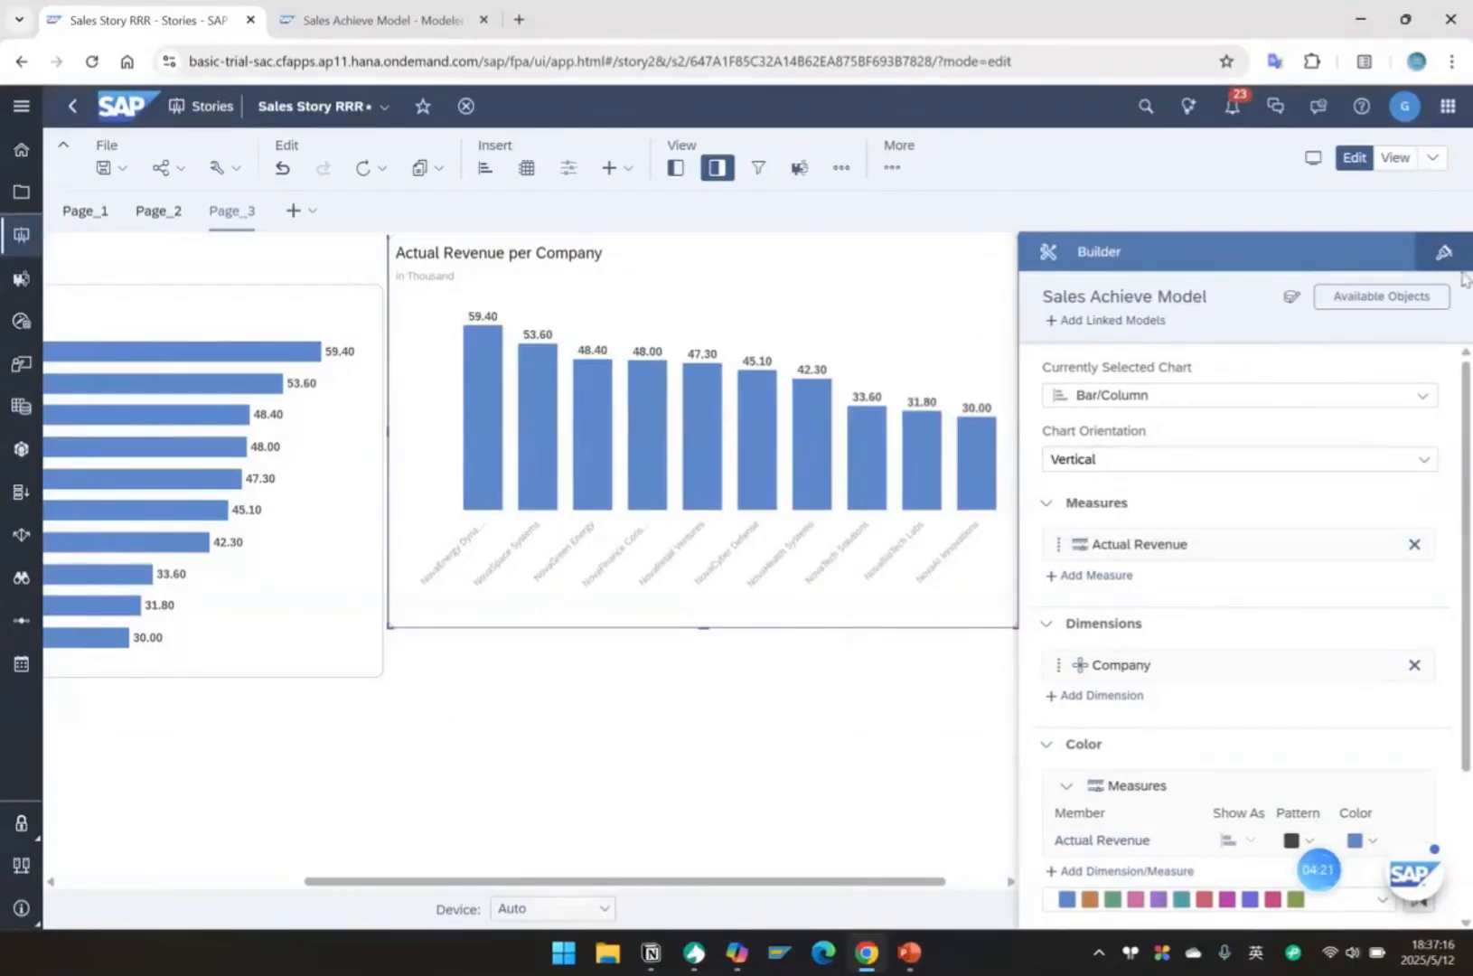
Hide the chart settings and move the vertical chart down so it aligns with the top of the horizontal chart beside it.
click(716, 167)
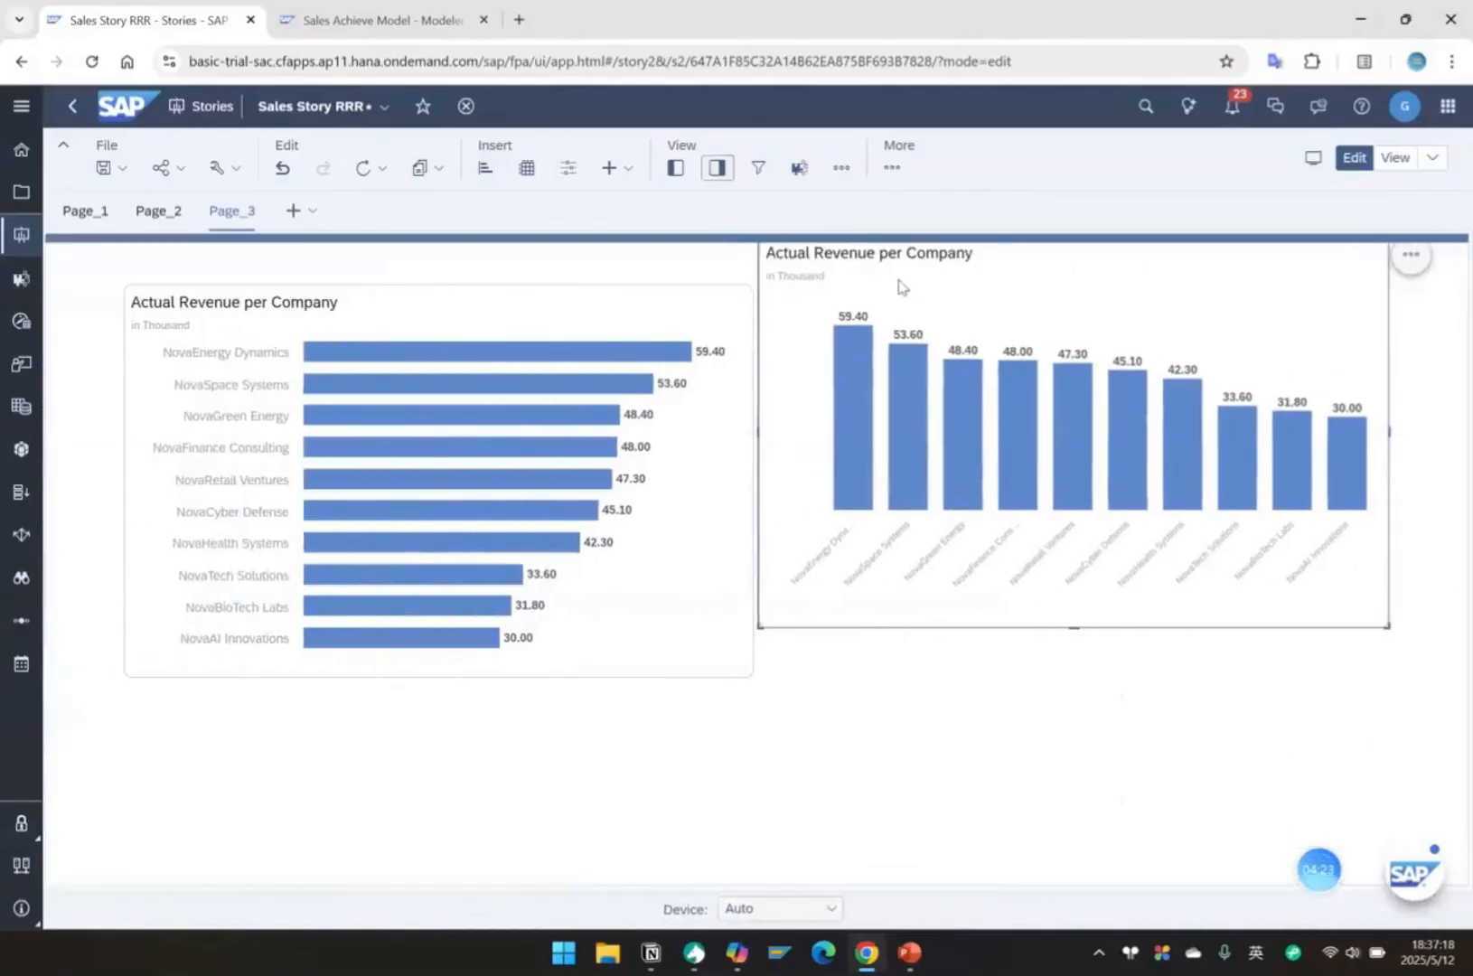
double_click(786, 254)
click(1213, 297)
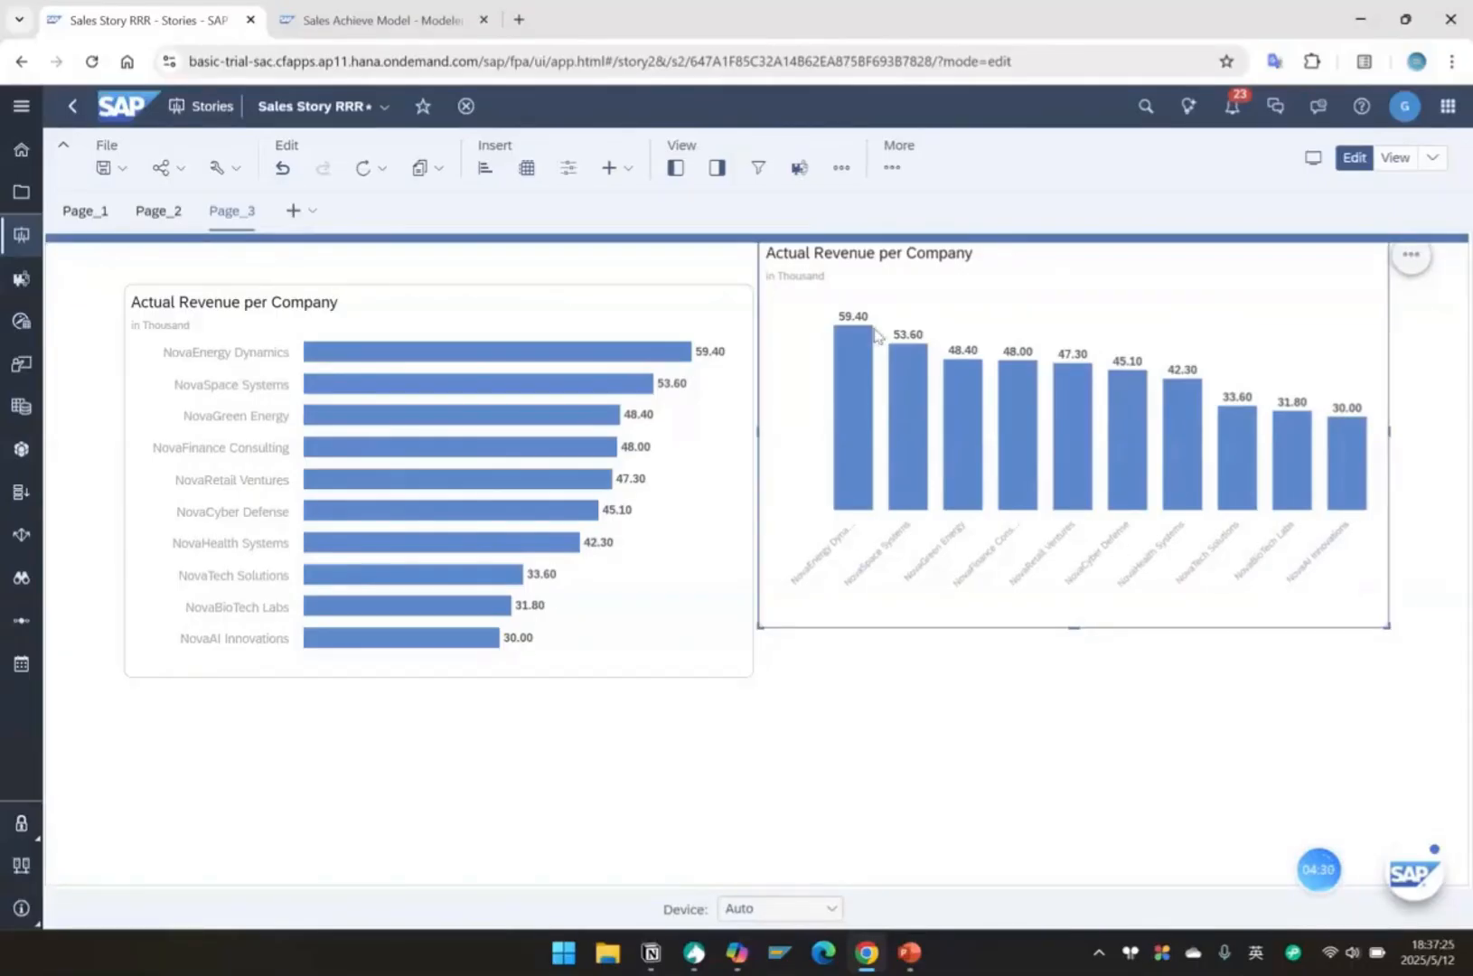
drag(770, 258, 759, 249)
mouse_move(766, 292)
mouse_down()
mouse_move(759, 318)
mouse_move(754, 299)
mouse_up()
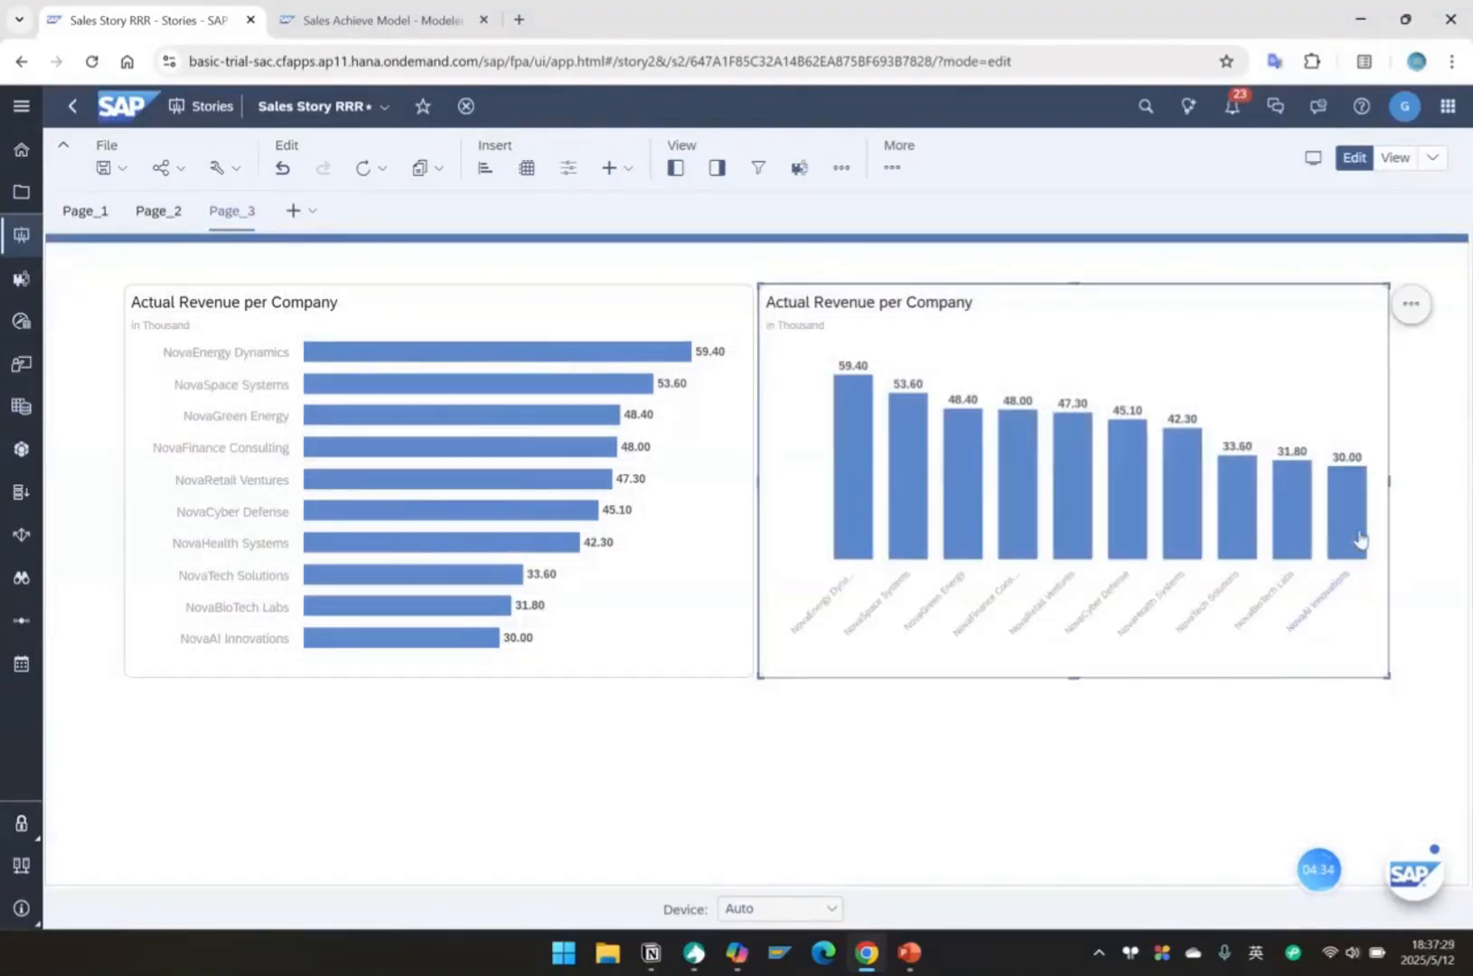
click(1233, 738)
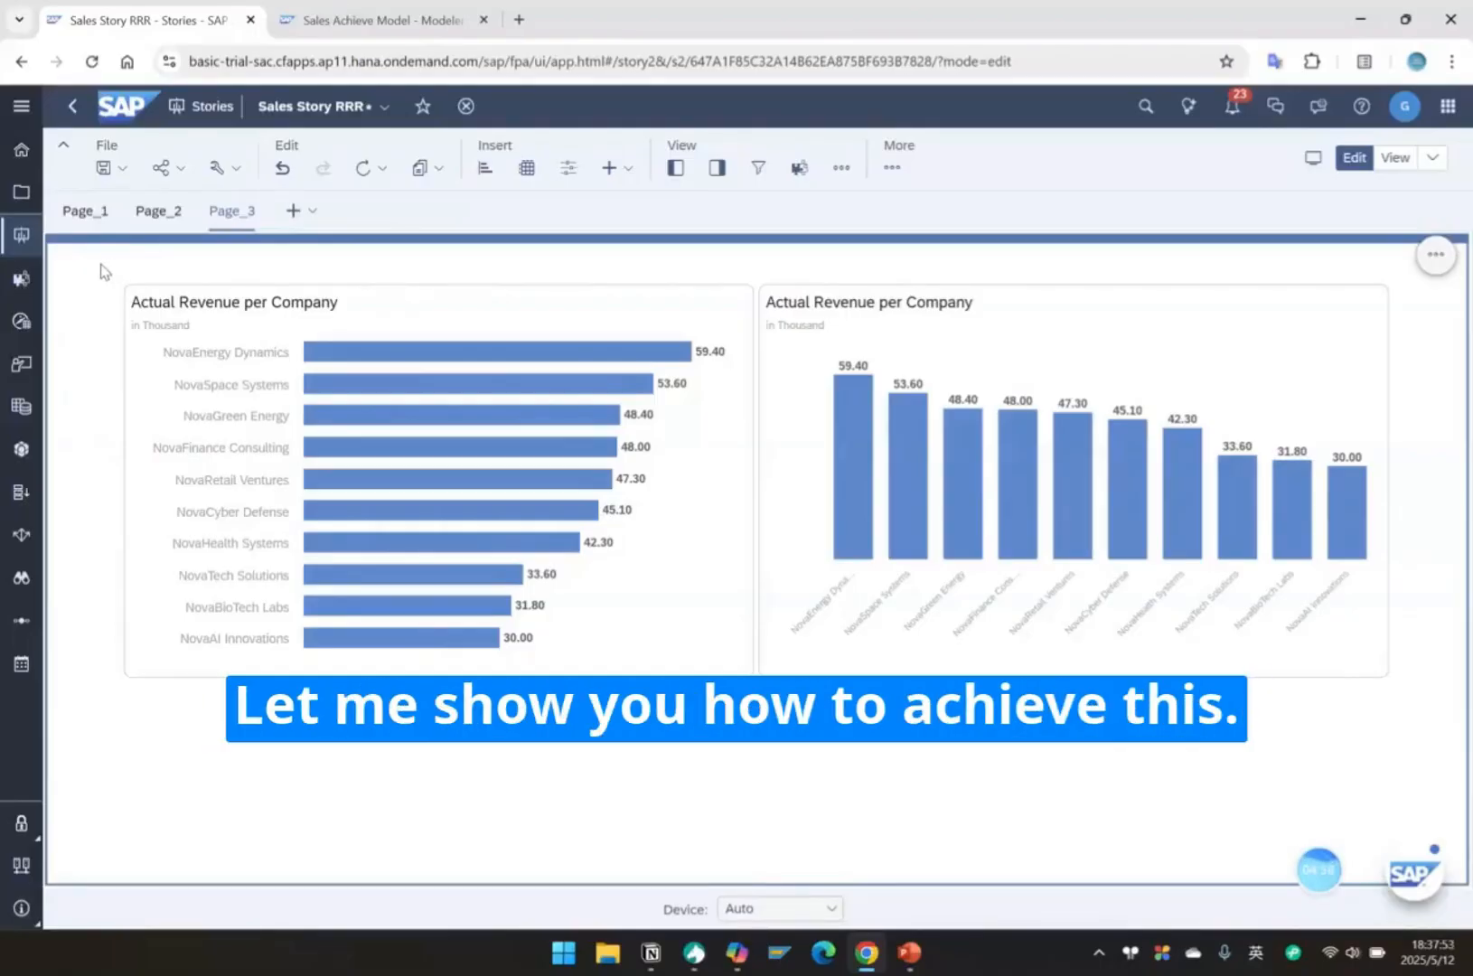
Add an input control above the horizontal chart that filters the Date dimension by member, with All Time Intervals selected.
click(676, 168)
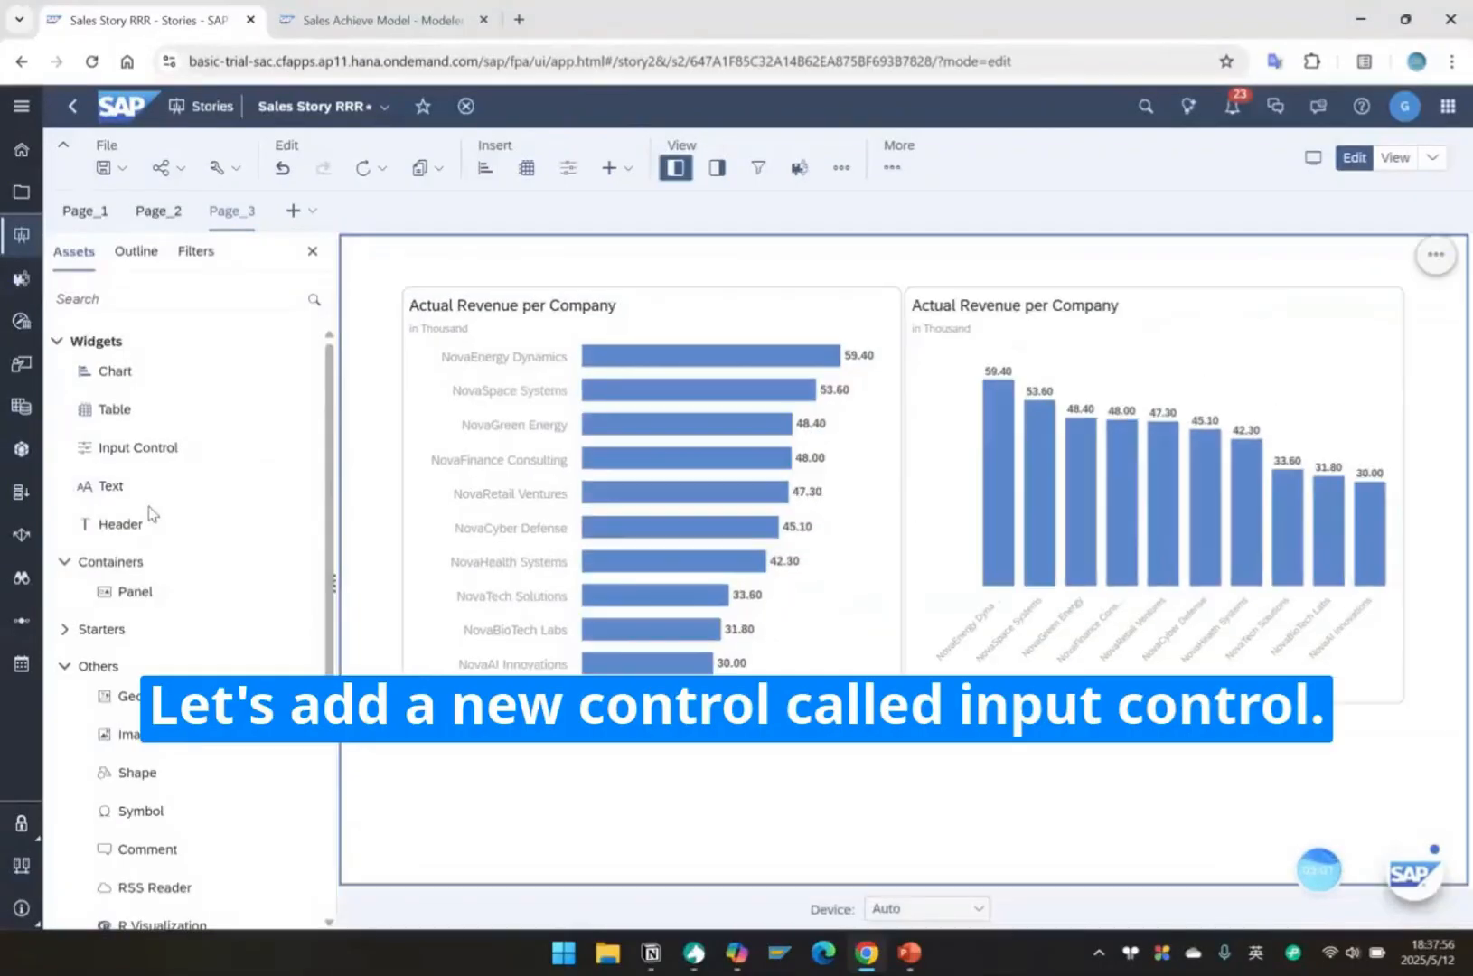
drag(150, 452, 431, 256)
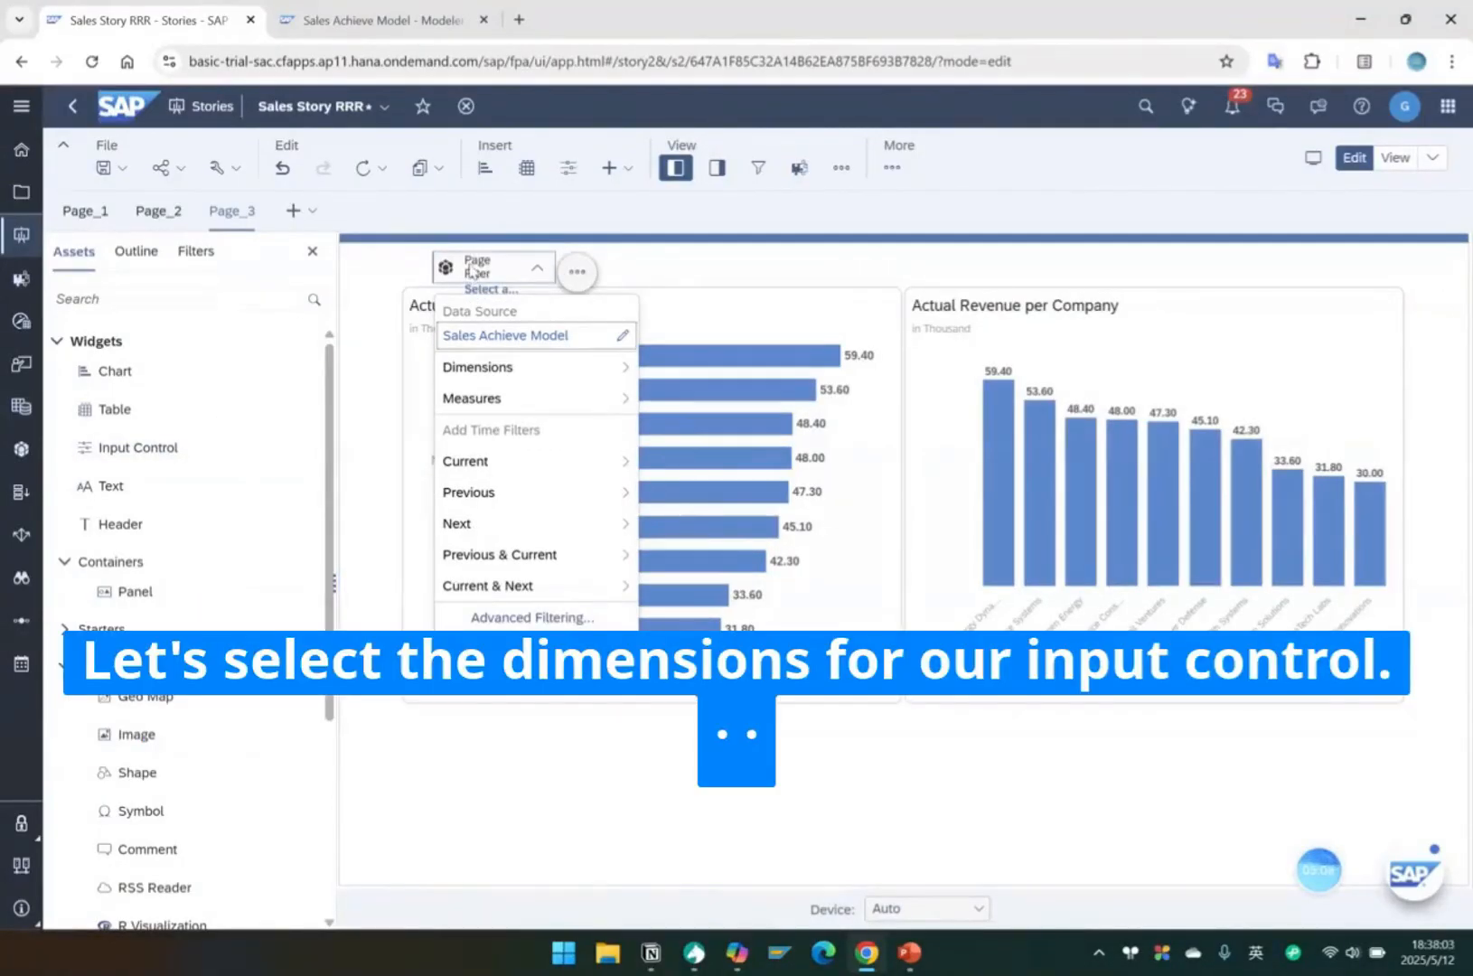
click(493, 370)
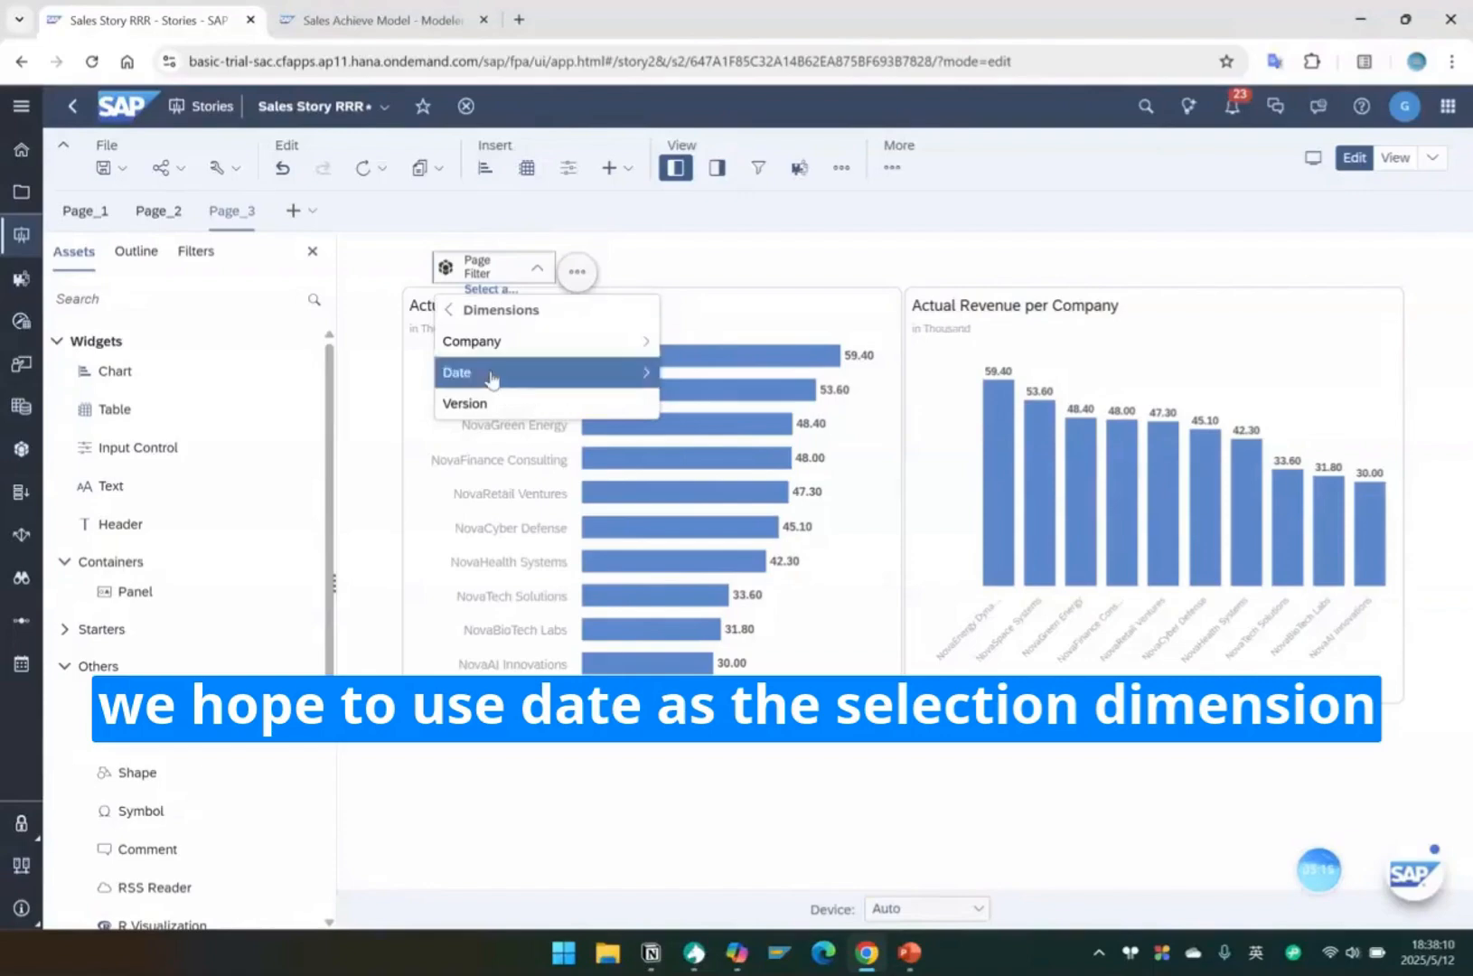
click(491, 377)
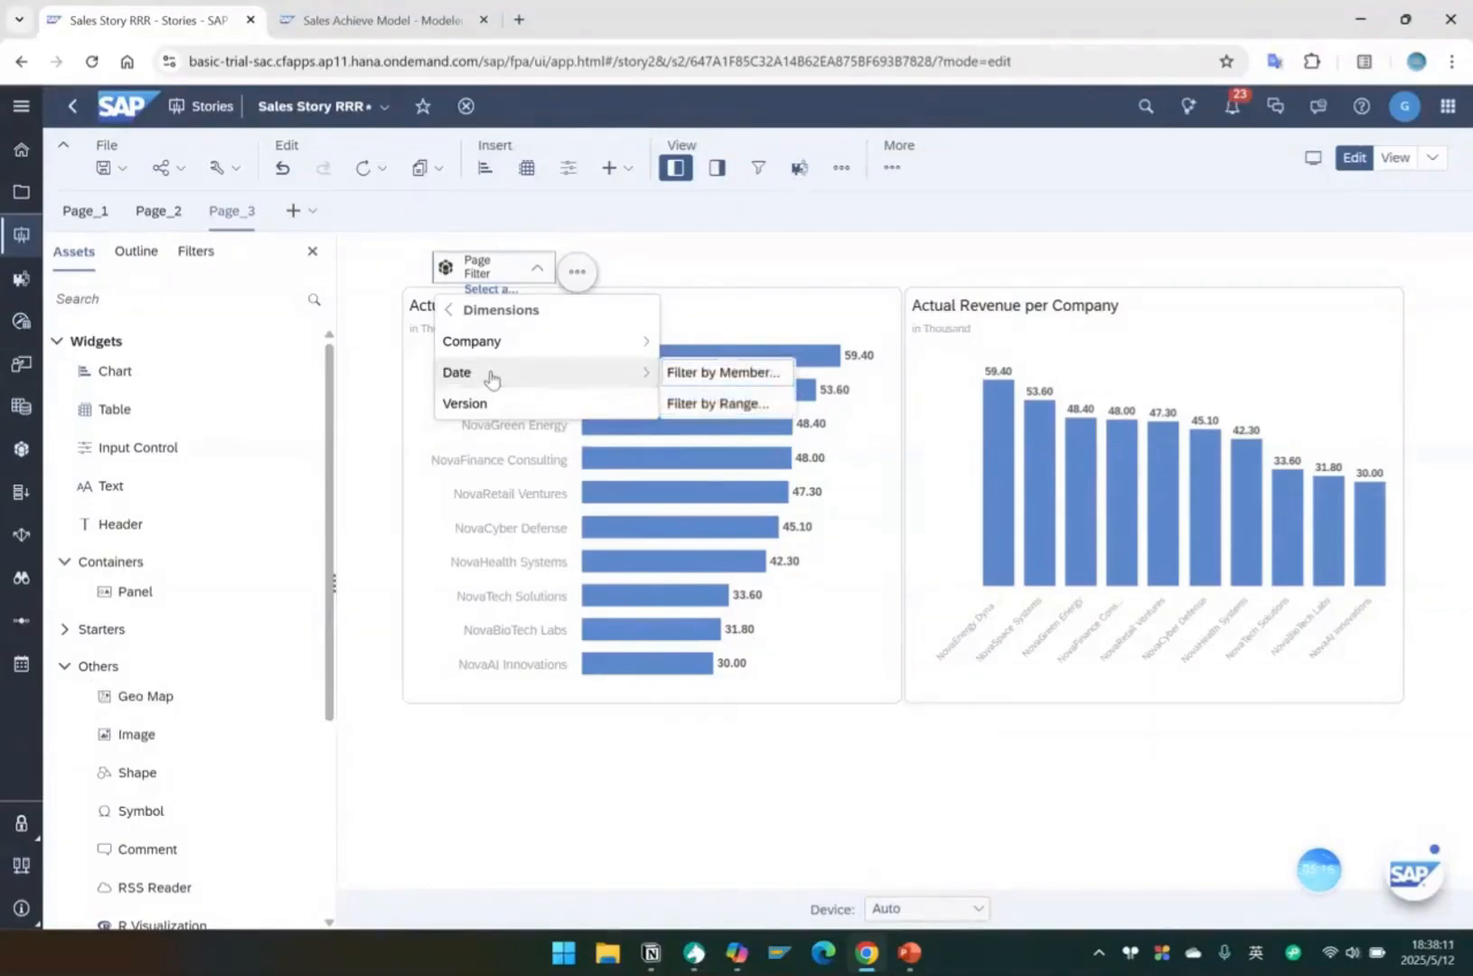
click(711, 375)
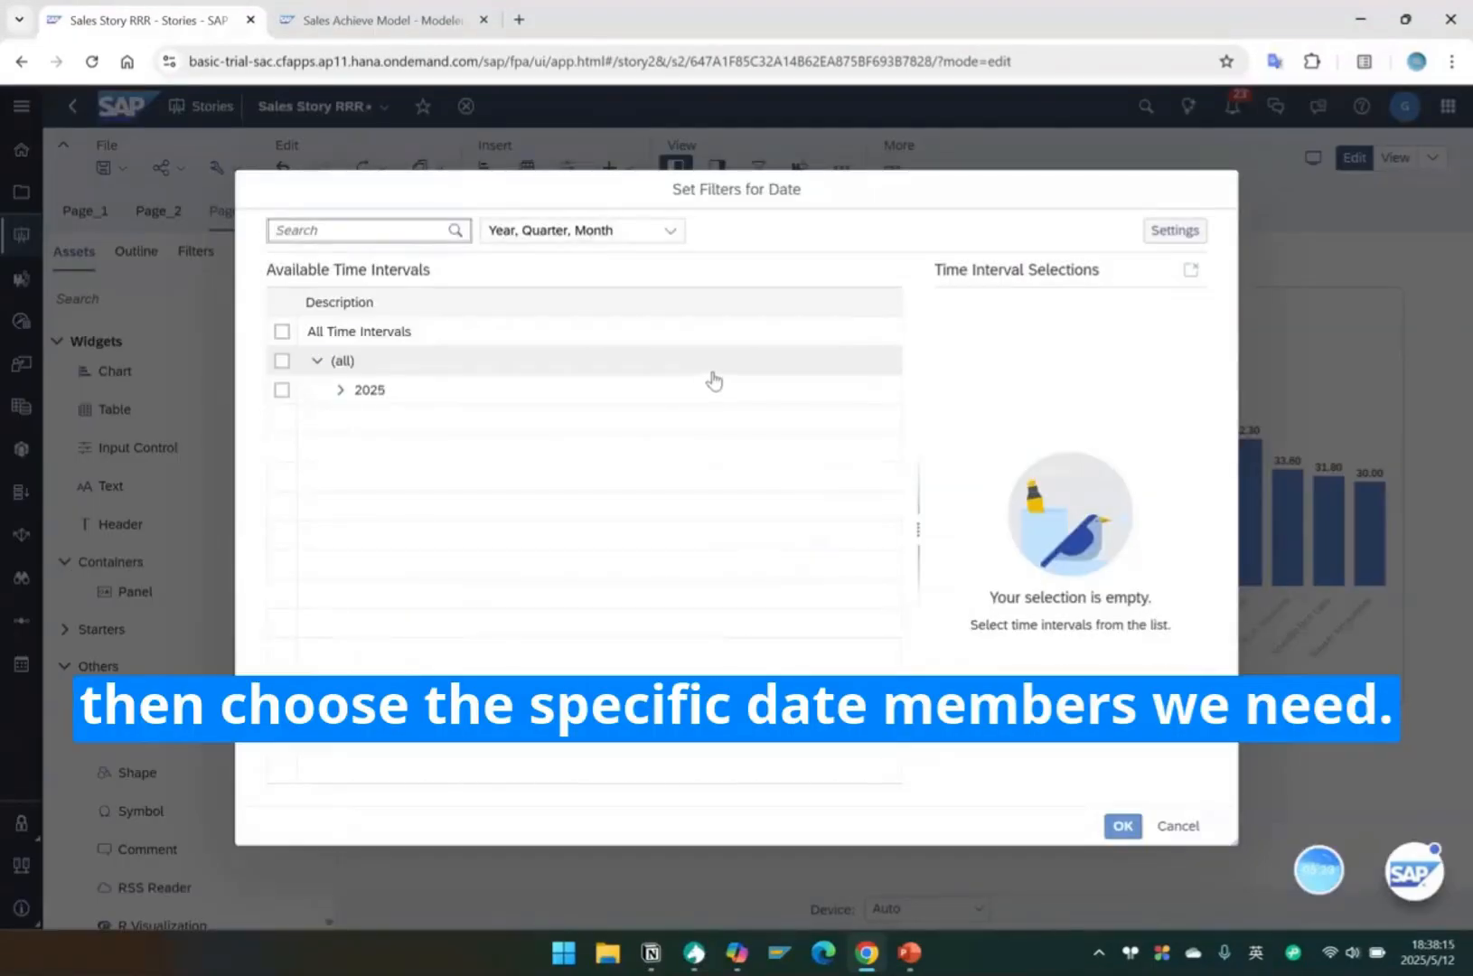
click(282, 333)
click(1122, 826)
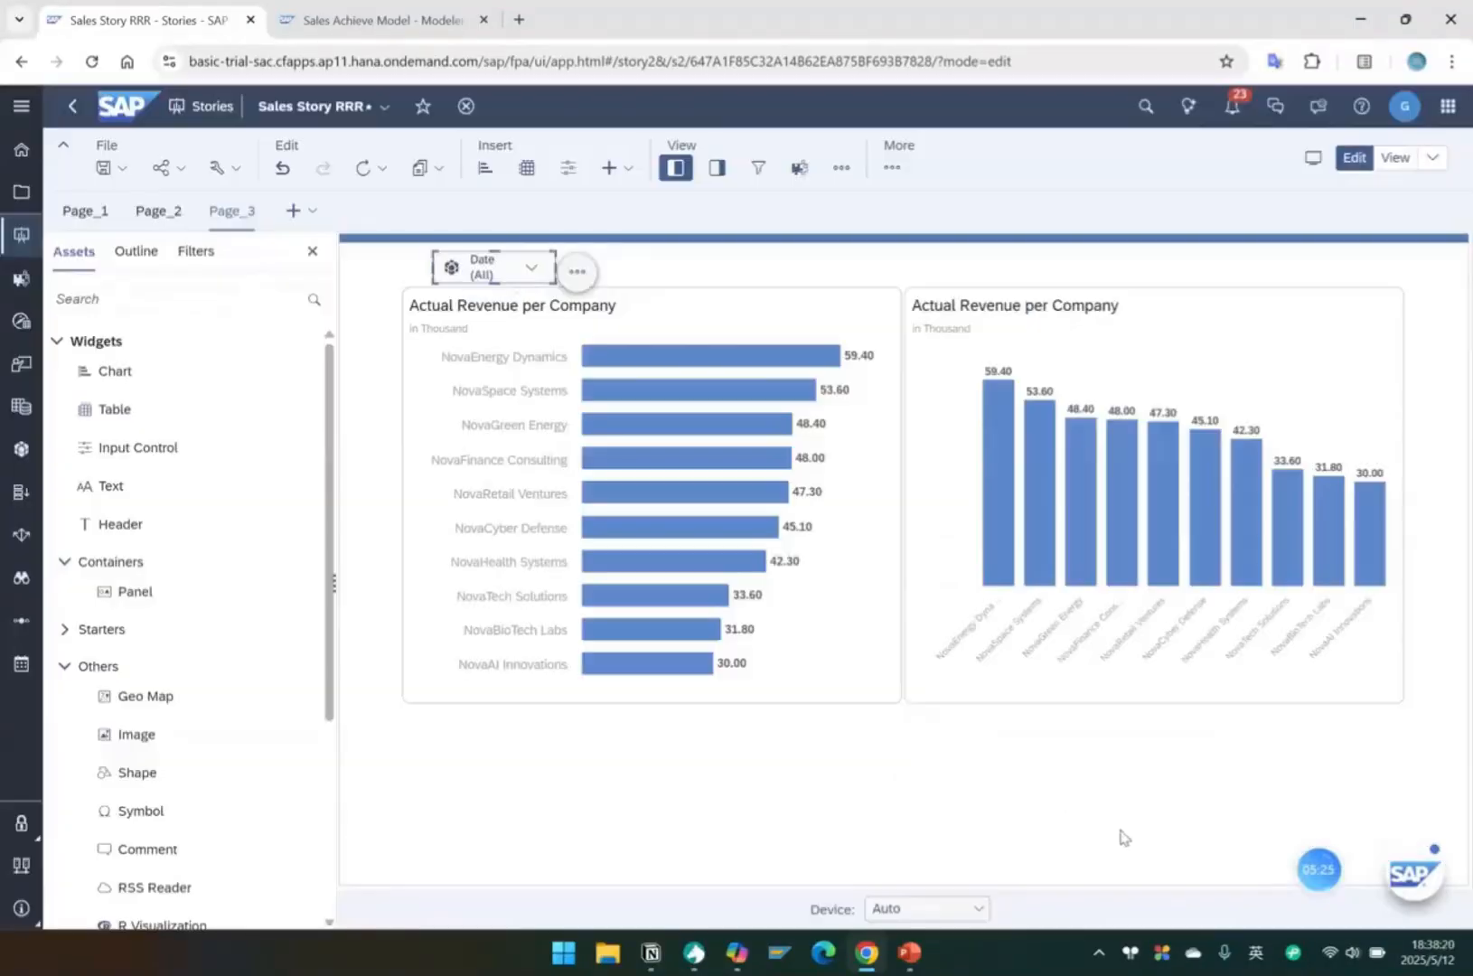
Move both revenue charts slightly lower and align the horizontal chart's side edge with the Date input control.
click(1396, 755)
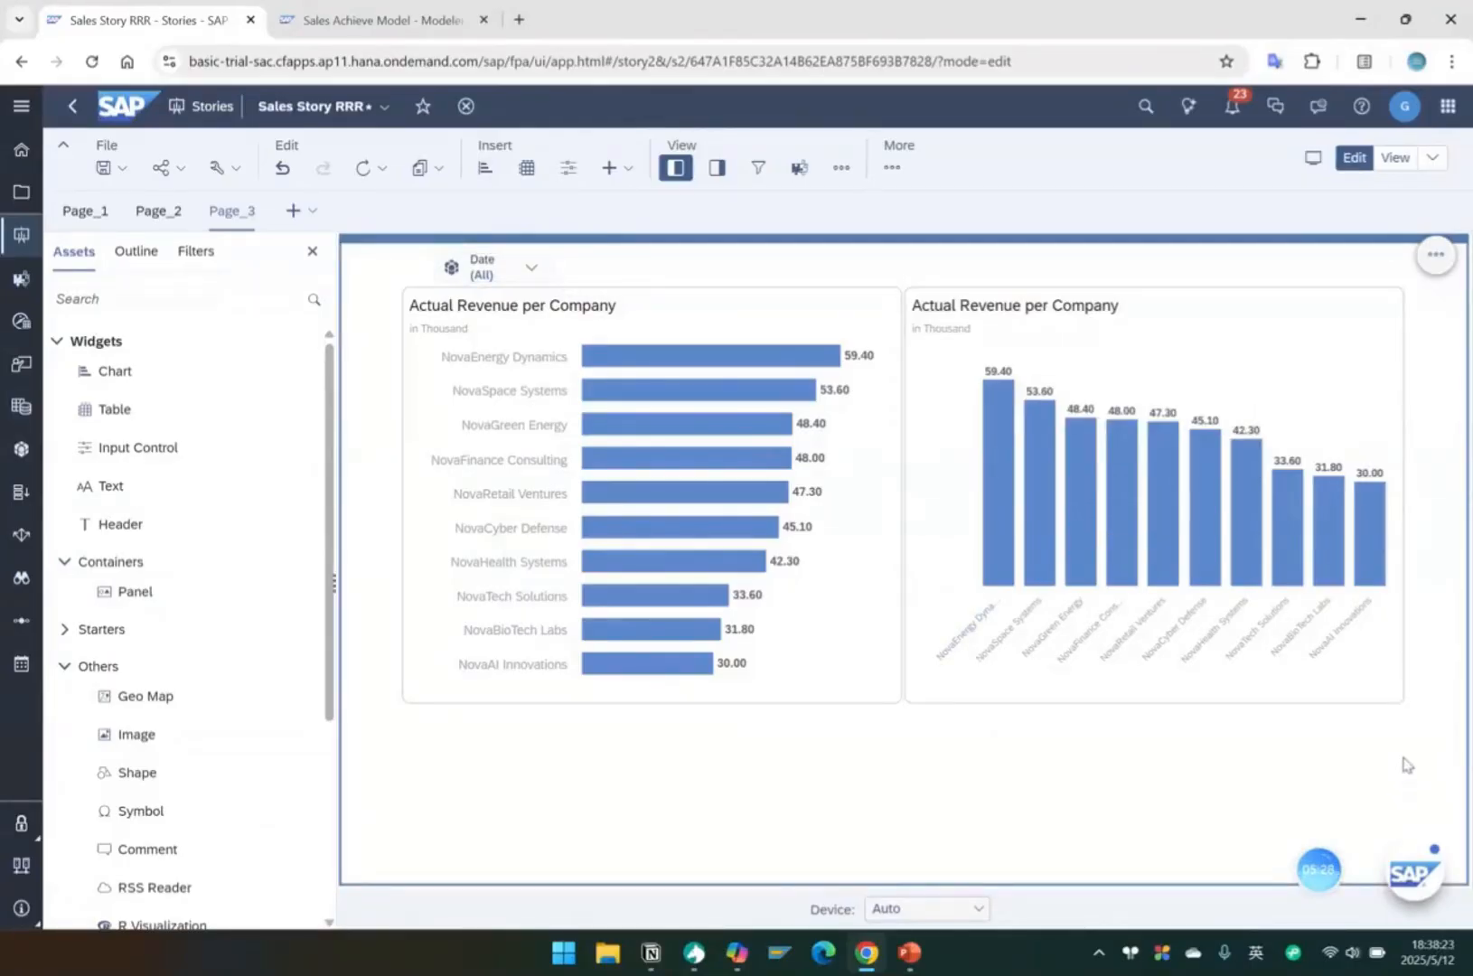
click(454, 308)
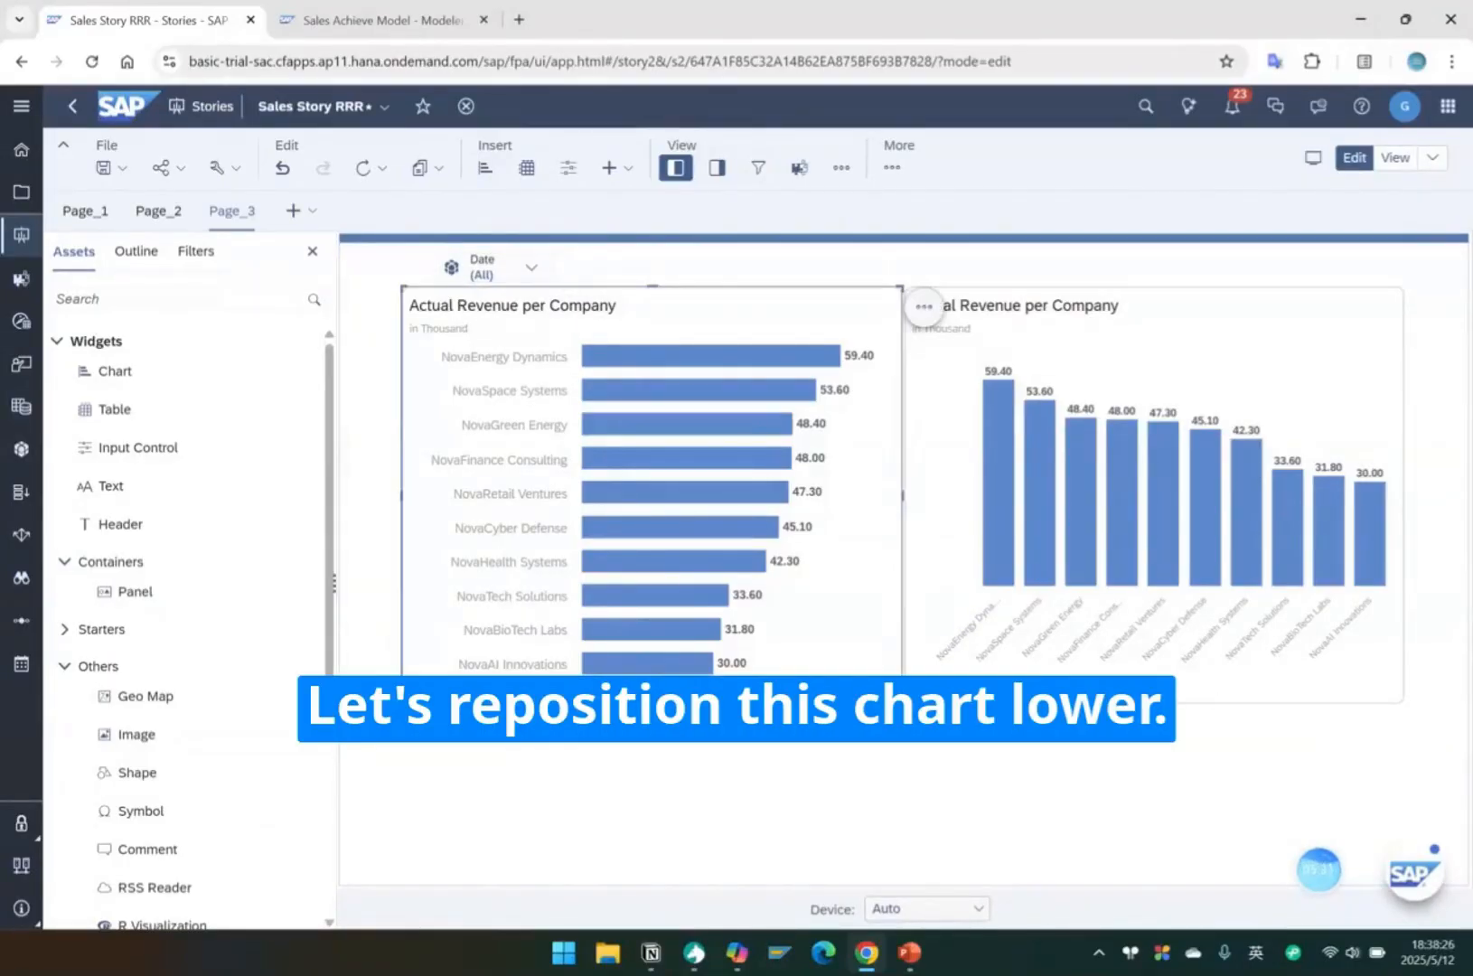
drag(1439, 722, 438, 334)
Enlarge the Date input control in width and height to fill more of the space above the horizontal chart.
click(492, 275)
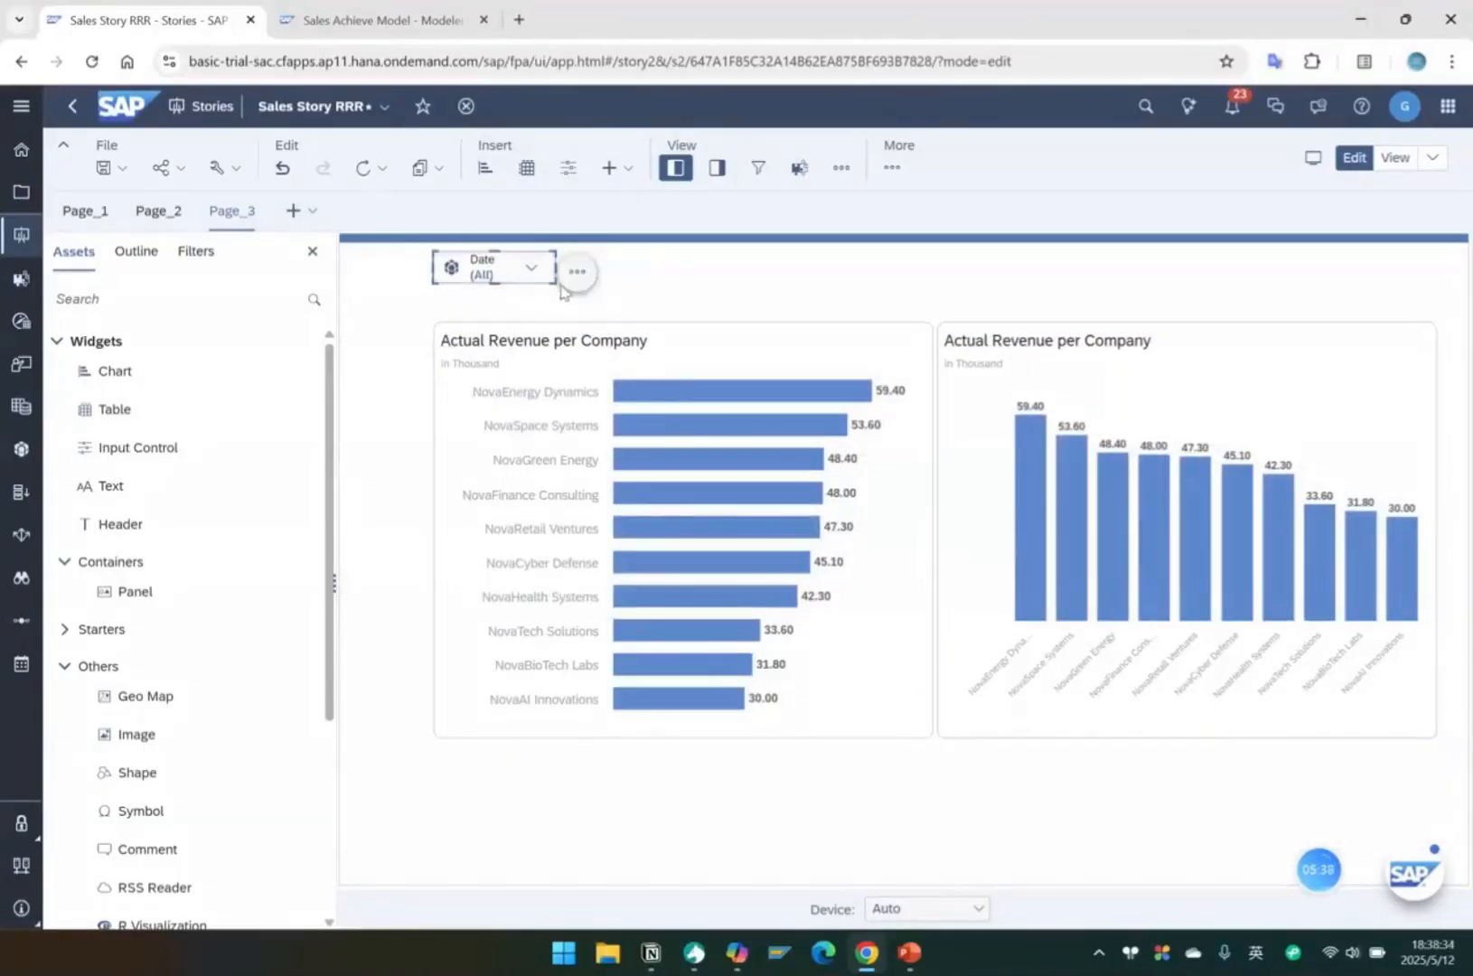
drag(555, 253, 620, 254)
drag(526, 283, 528, 307)
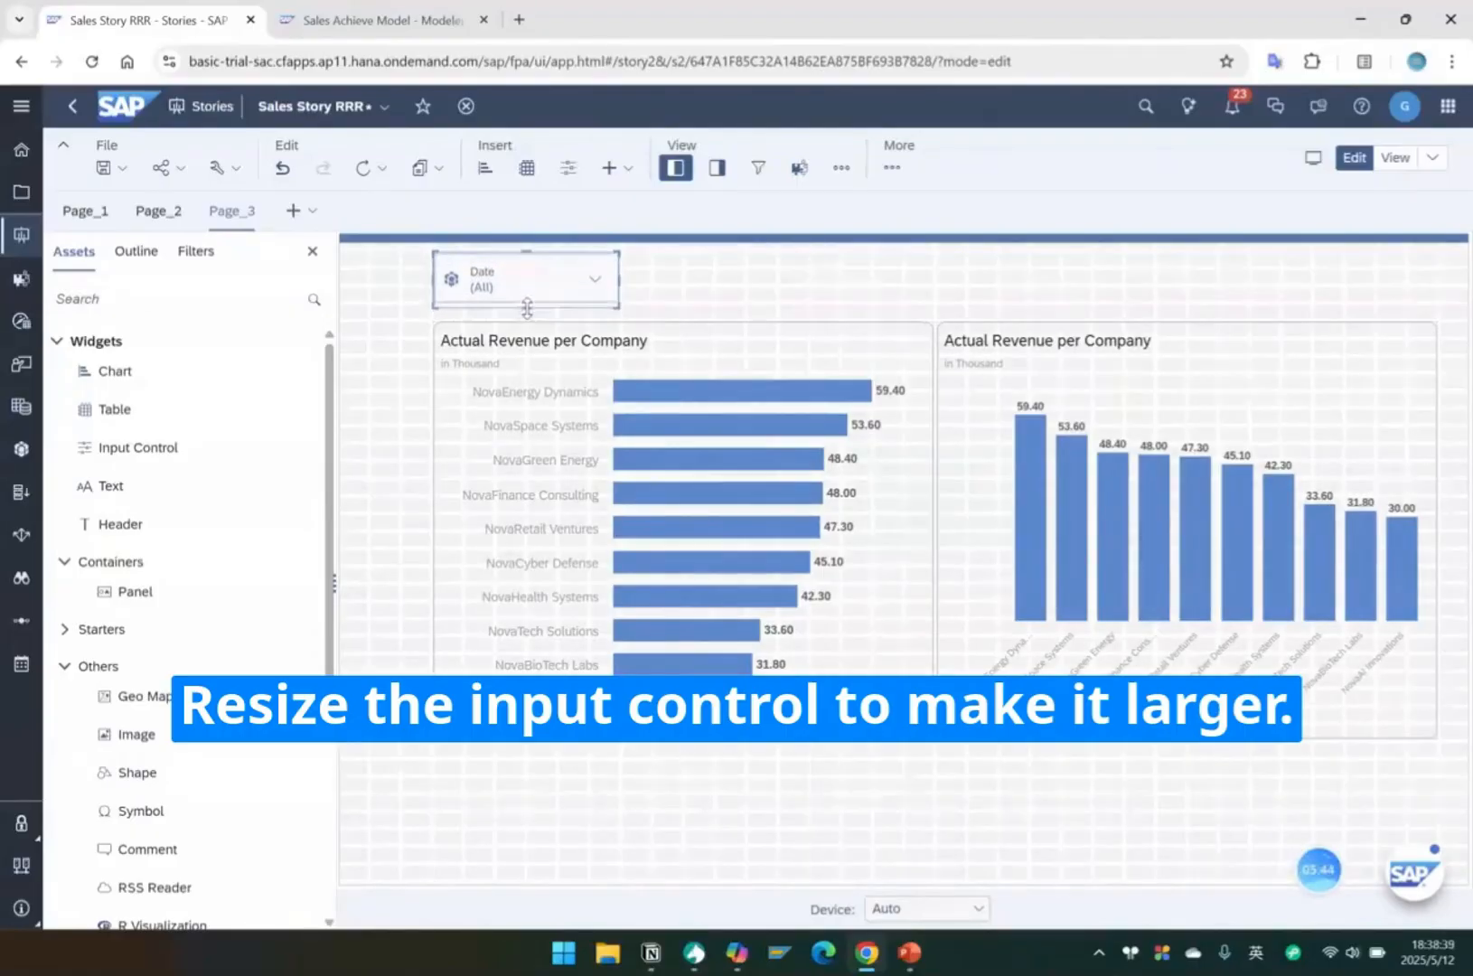
click(746, 301)
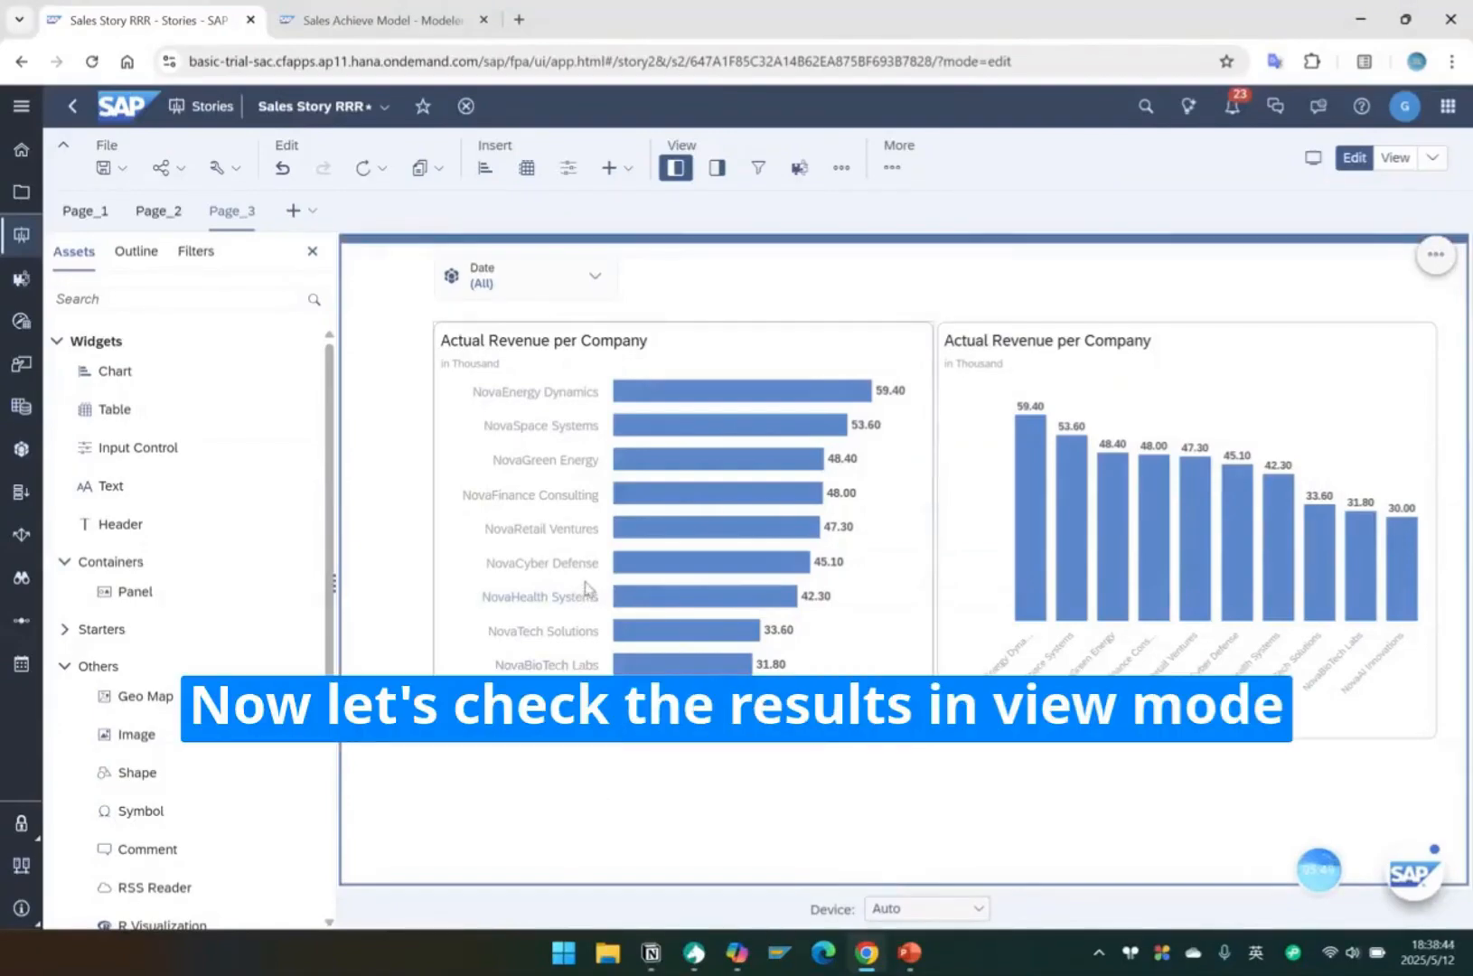
Switch the story to view mode and filter both revenue charts to Q1 (2025) with the Date input control.
click(1396, 158)
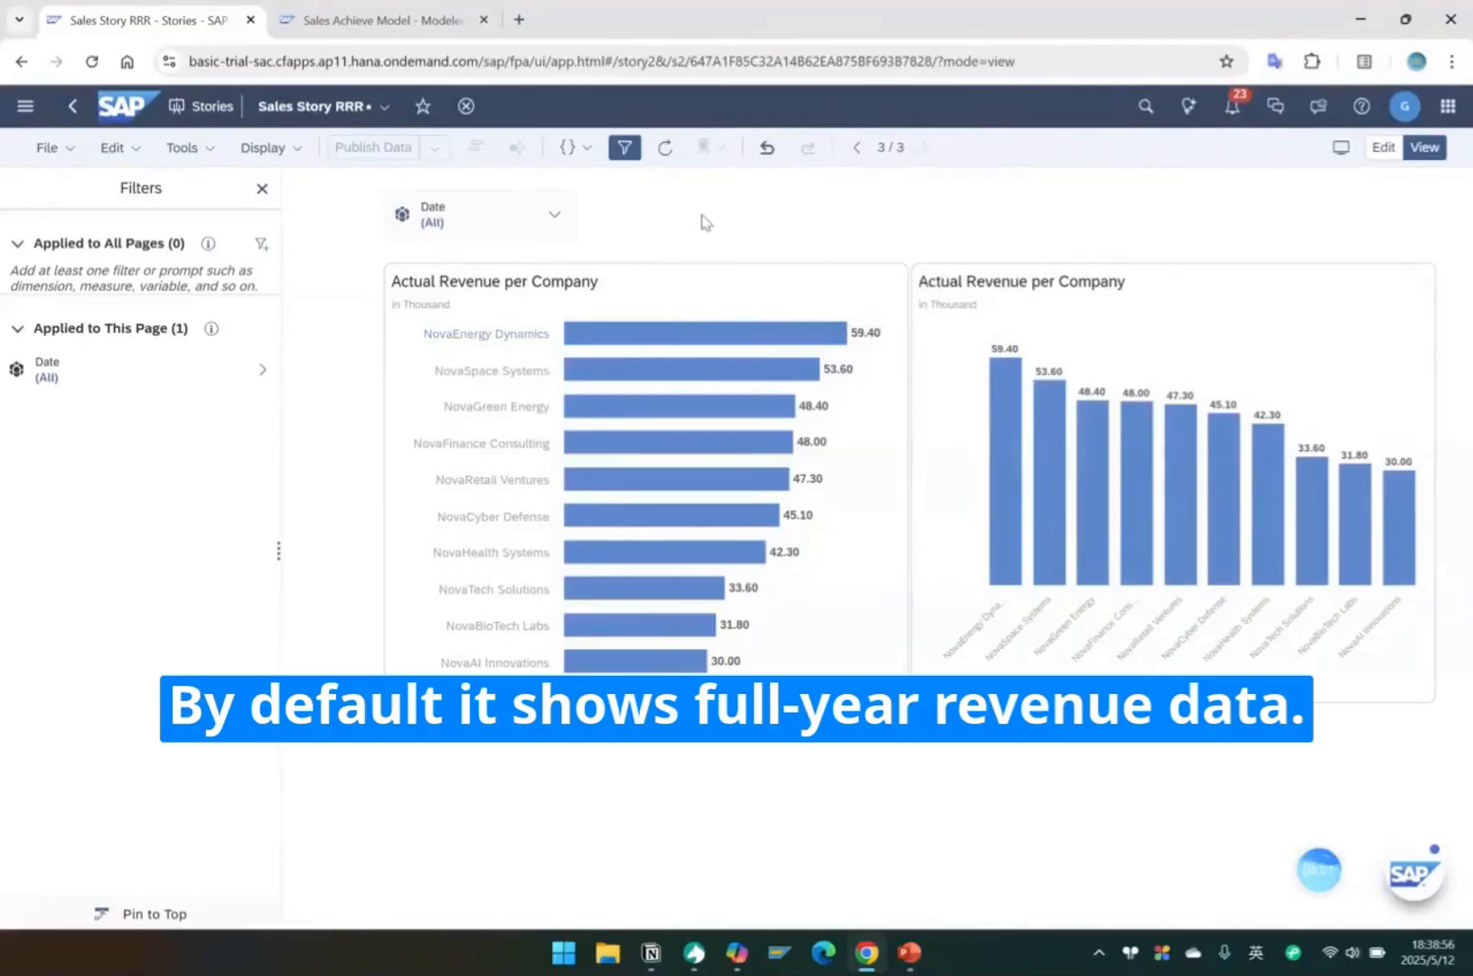
click(553, 214)
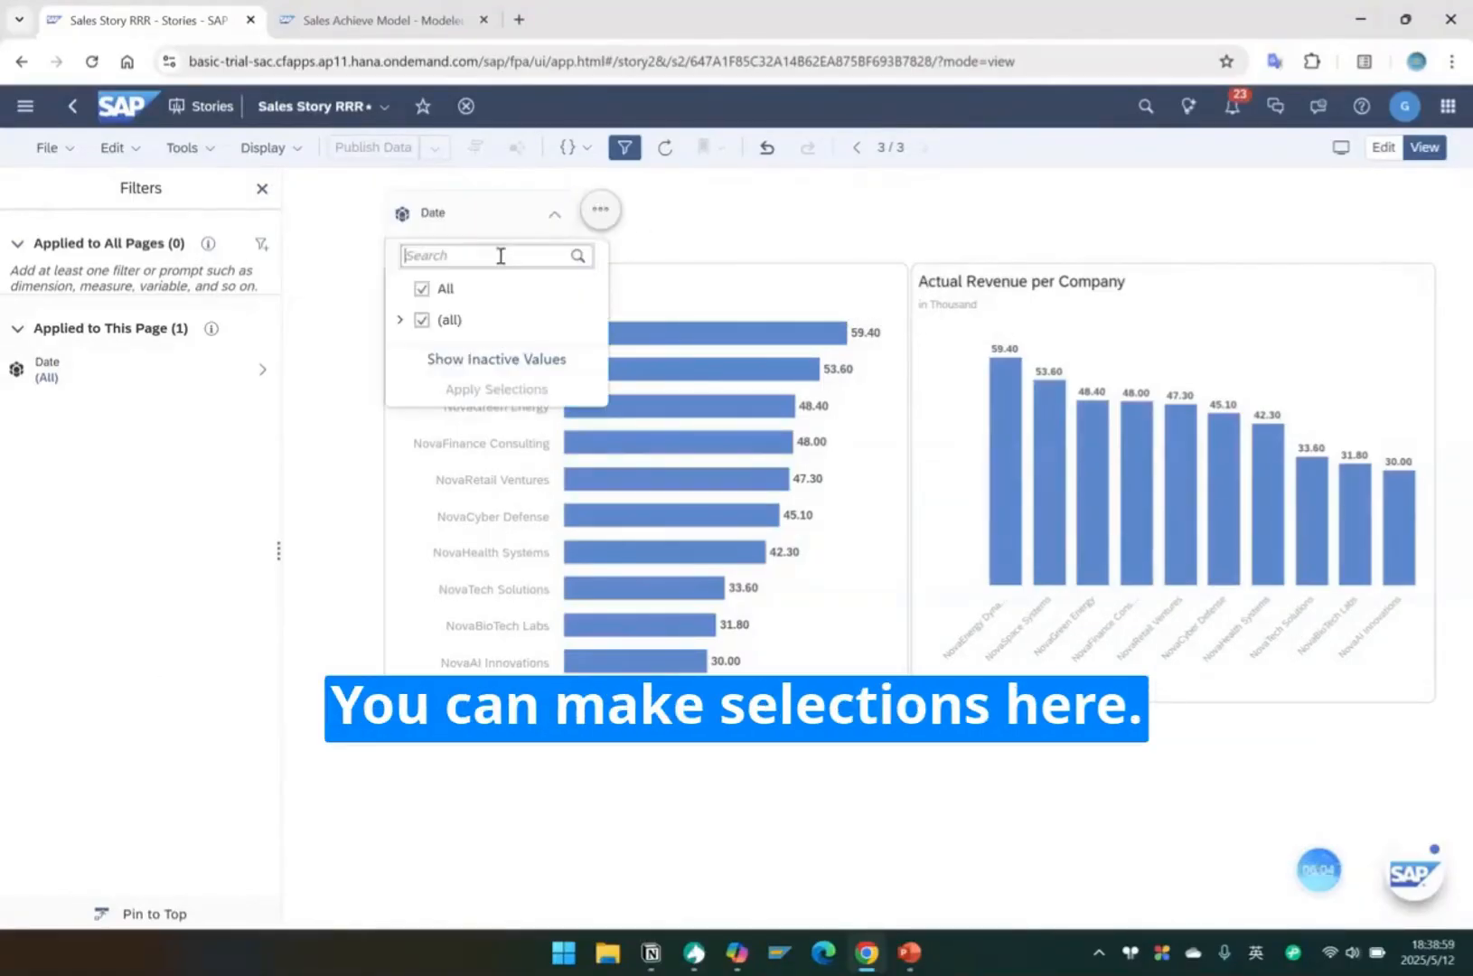
click(398, 320)
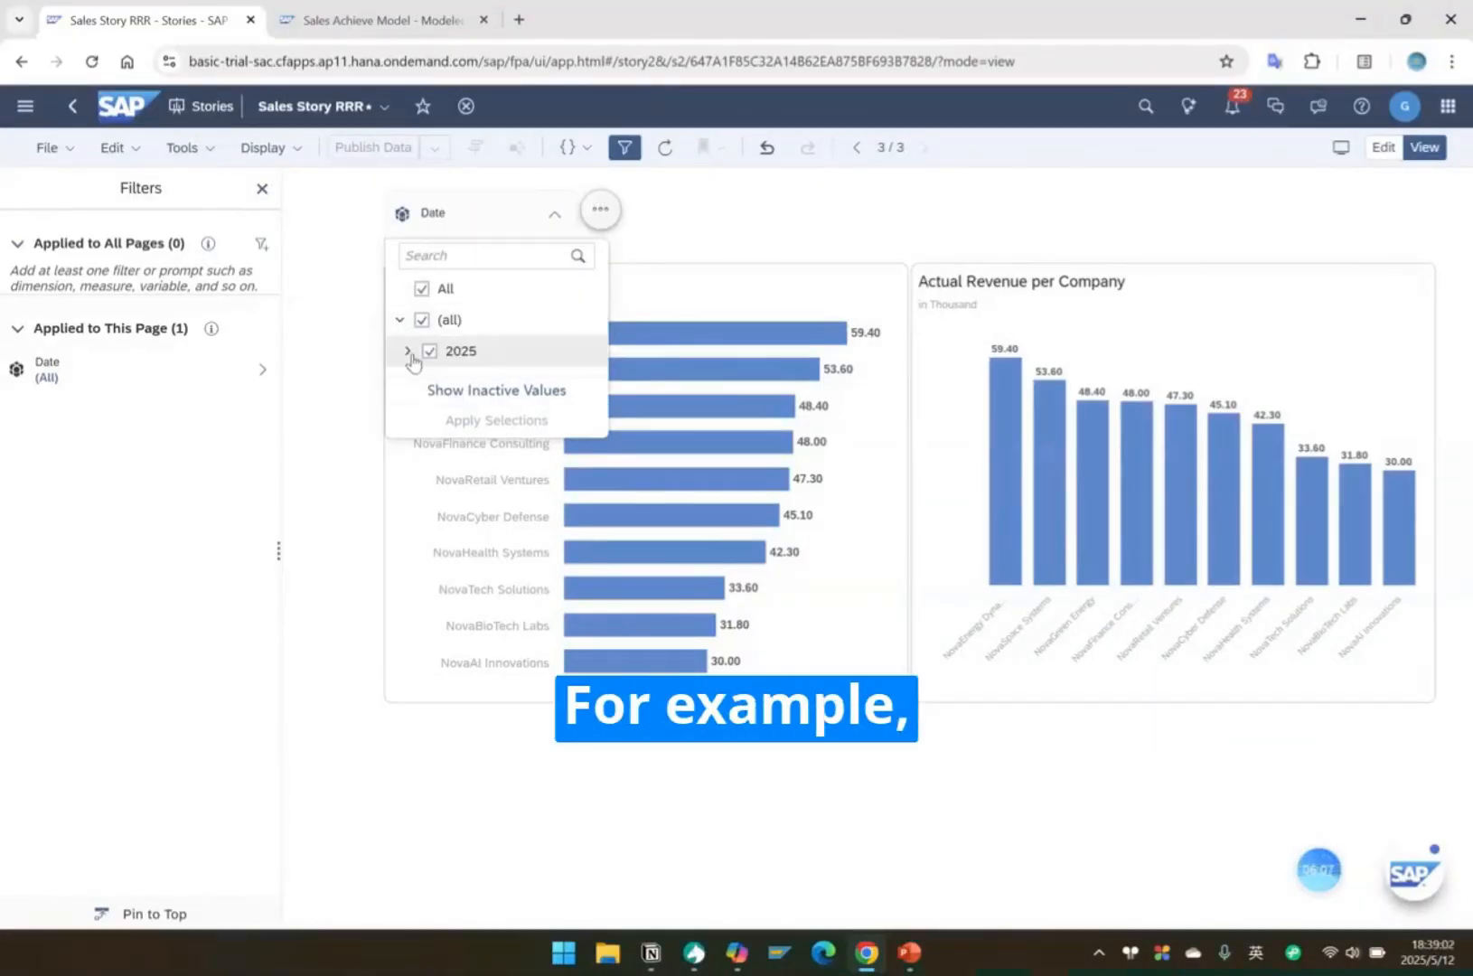
click(408, 350)
click(440, 415)
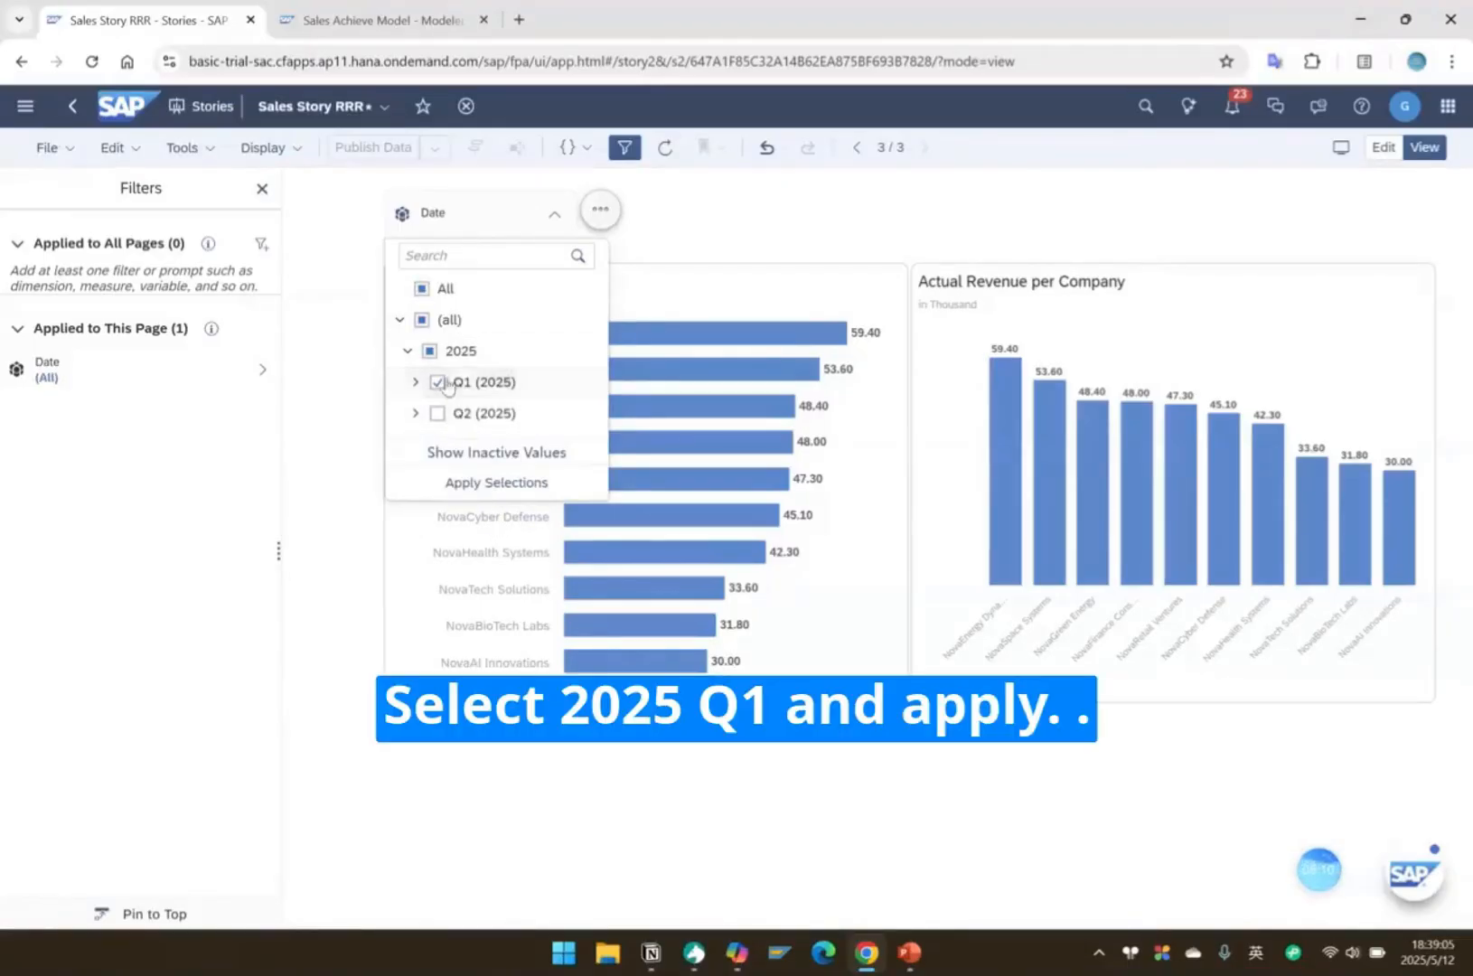
click(488, 486)
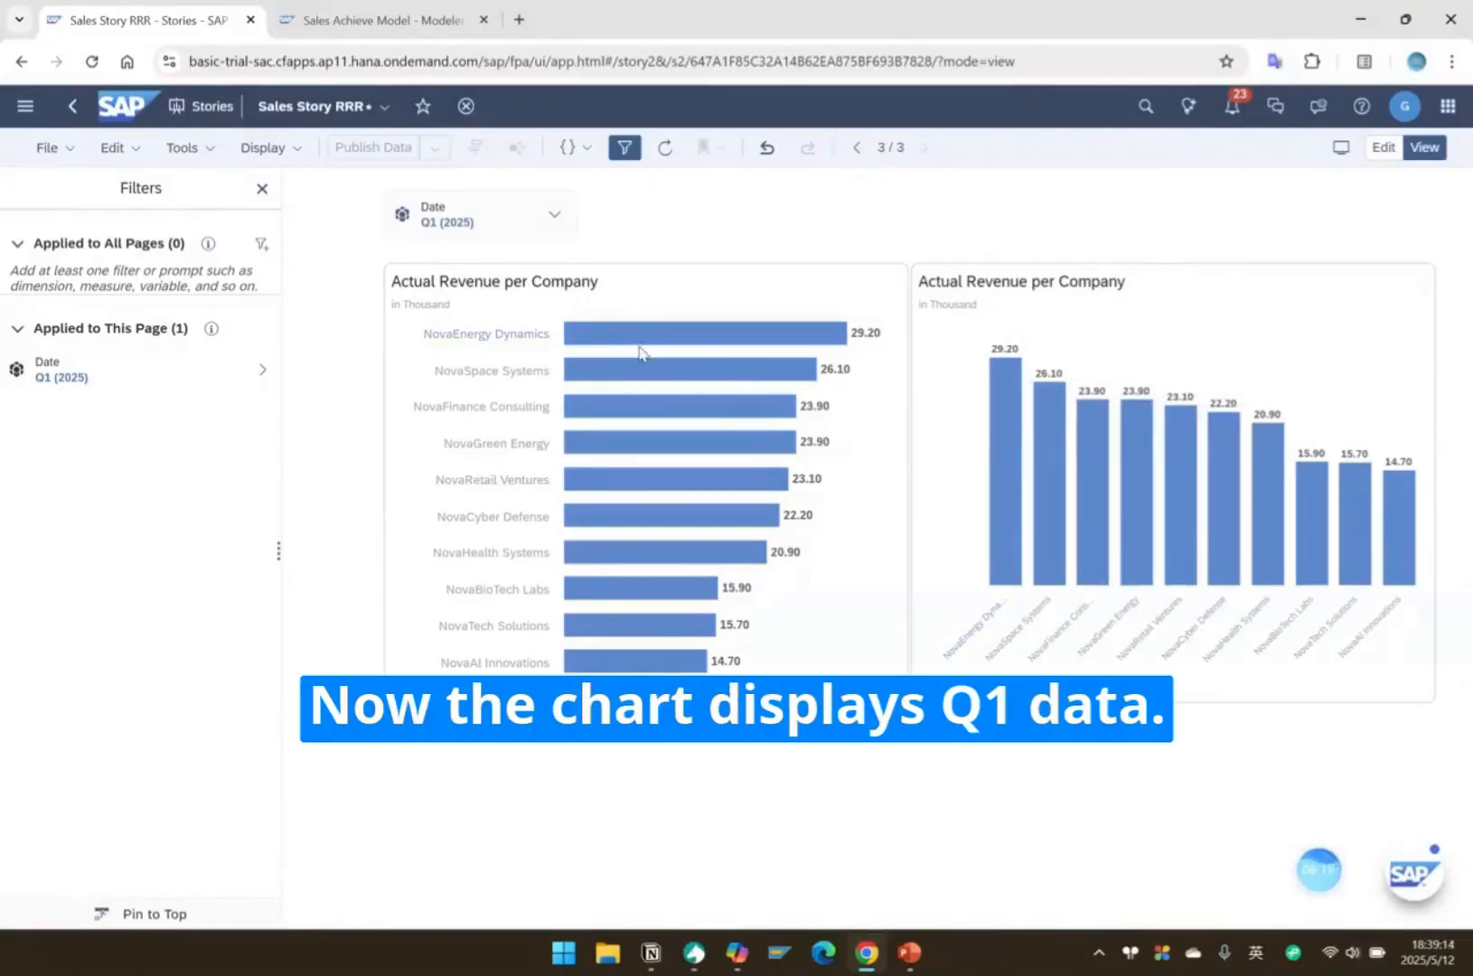
Change the Date input control's selection from Q1 to Q2 (2025) only and apply it to the charts.
click(554, 214)
click(437, 382)
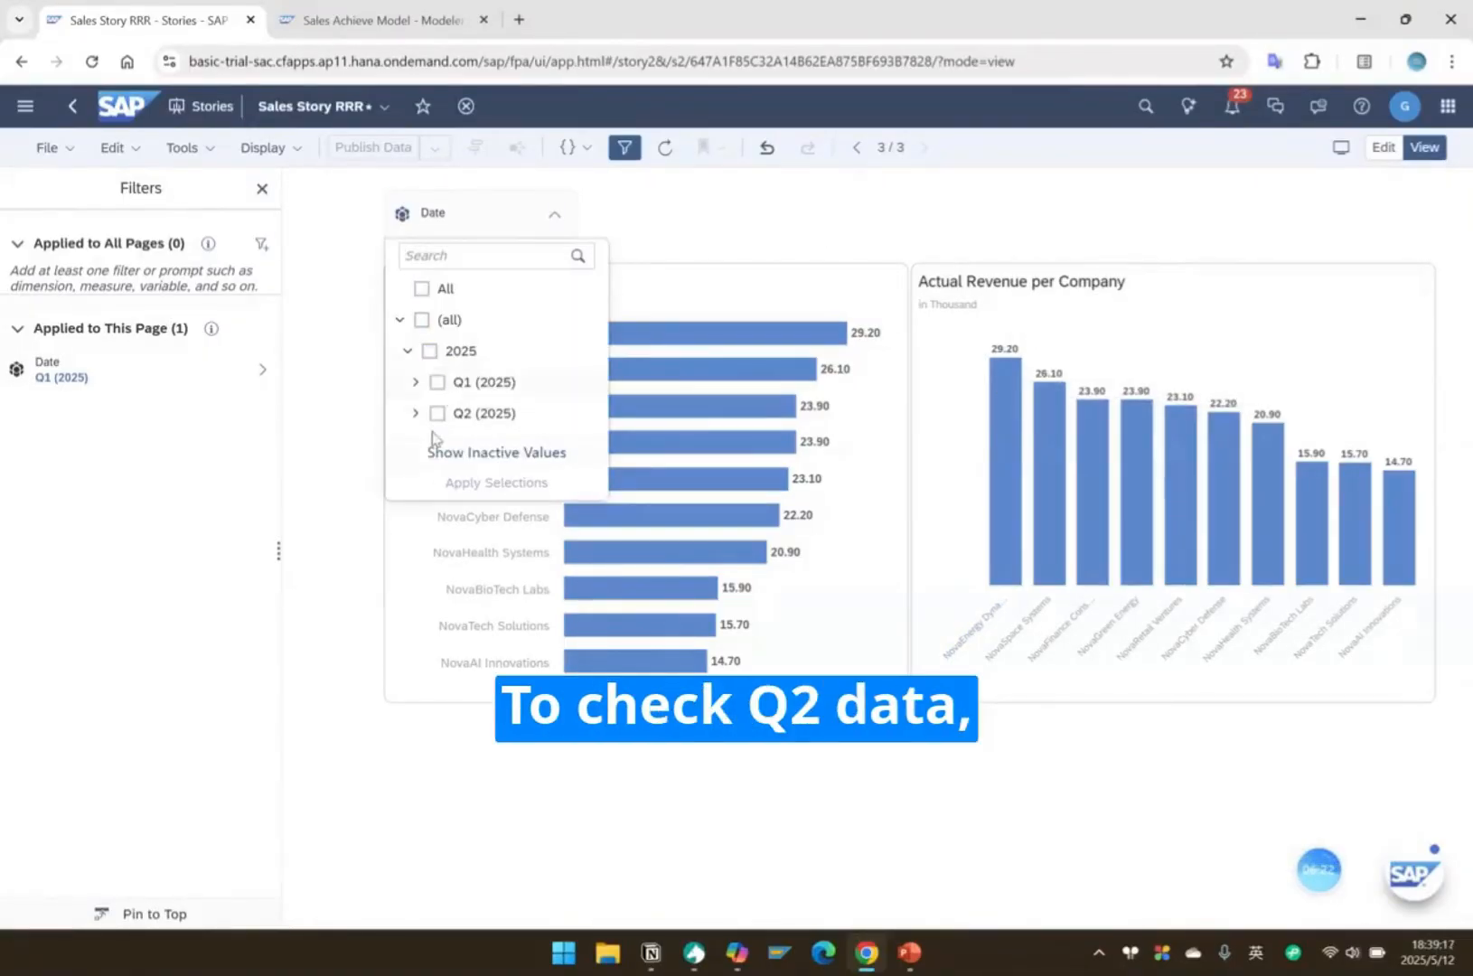
click(437, 414)
click(482, 488)
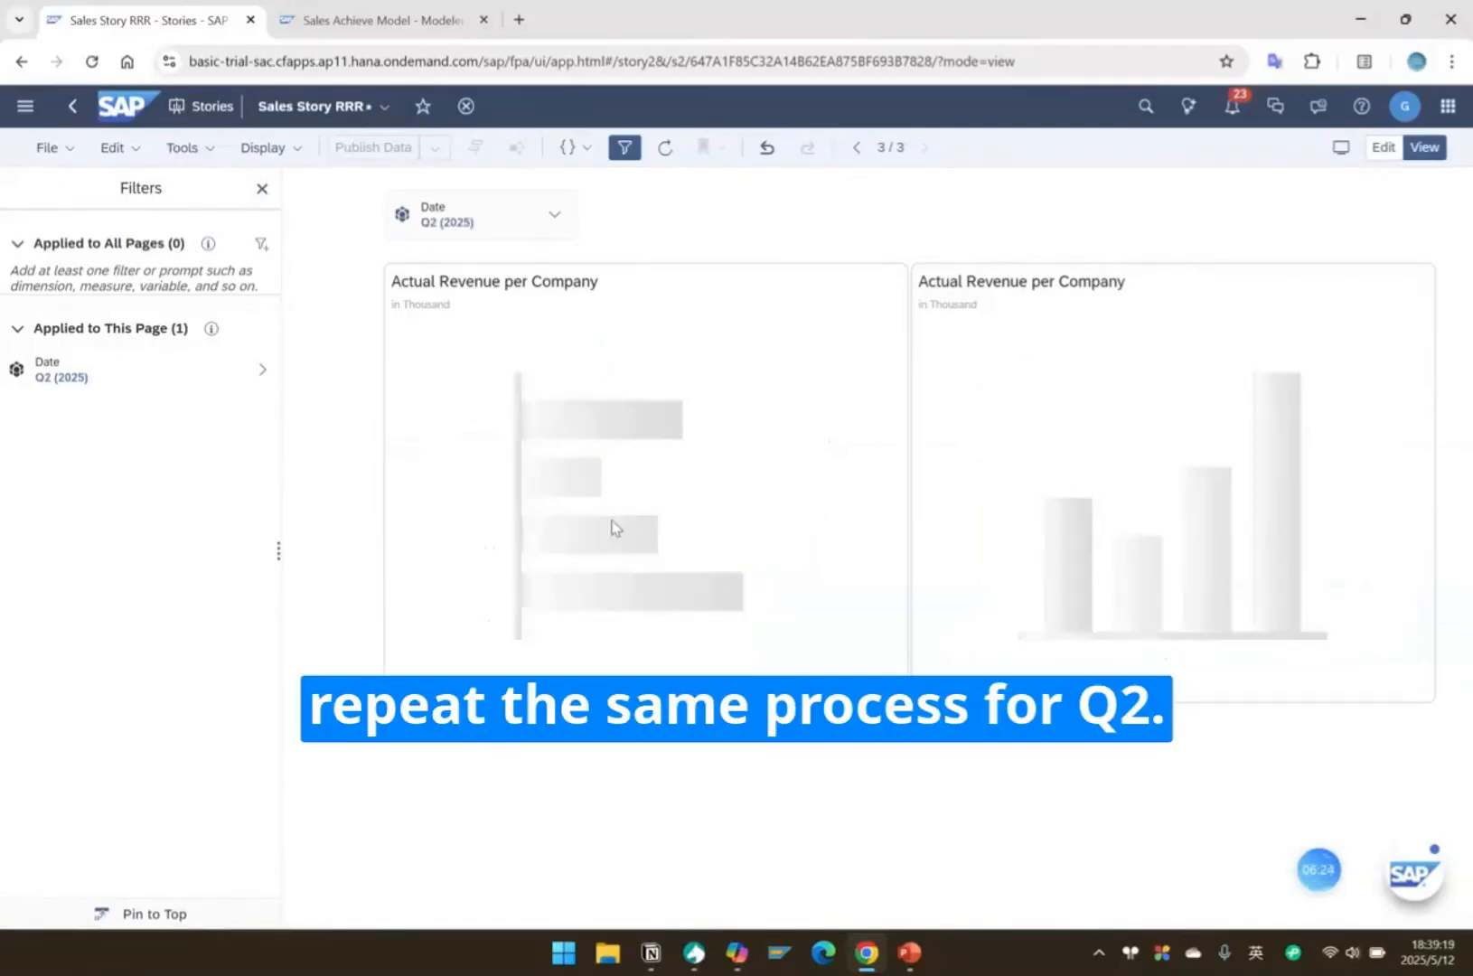
Narrow the Date input control's selection to only Apr (Q2/2025) and apply it to both revenue charts.
click(555, 216)
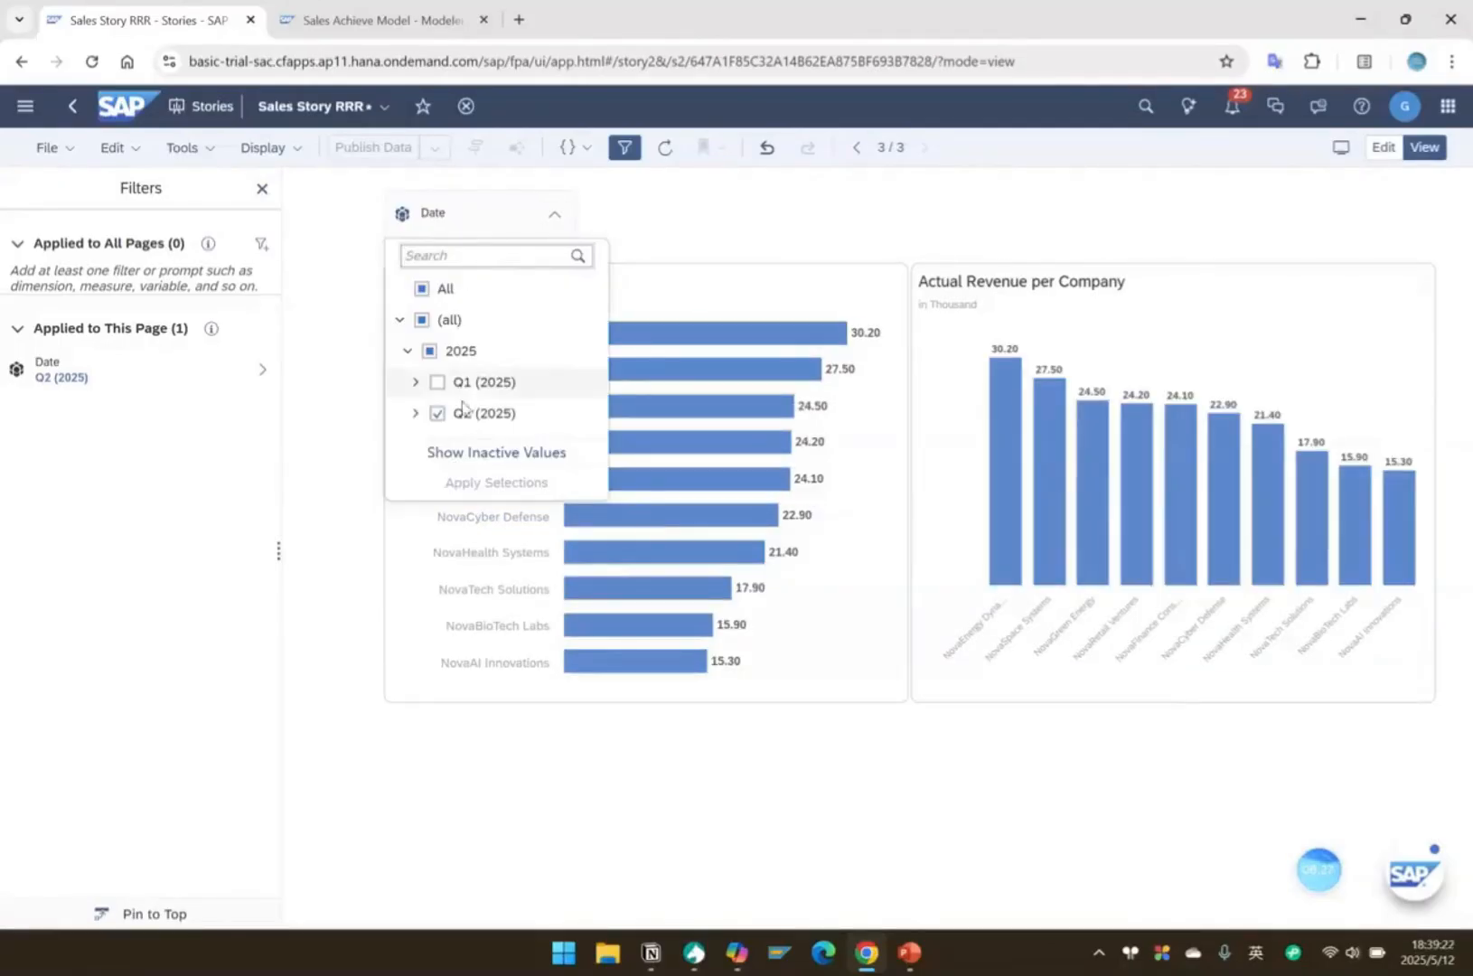
click(415, 413)
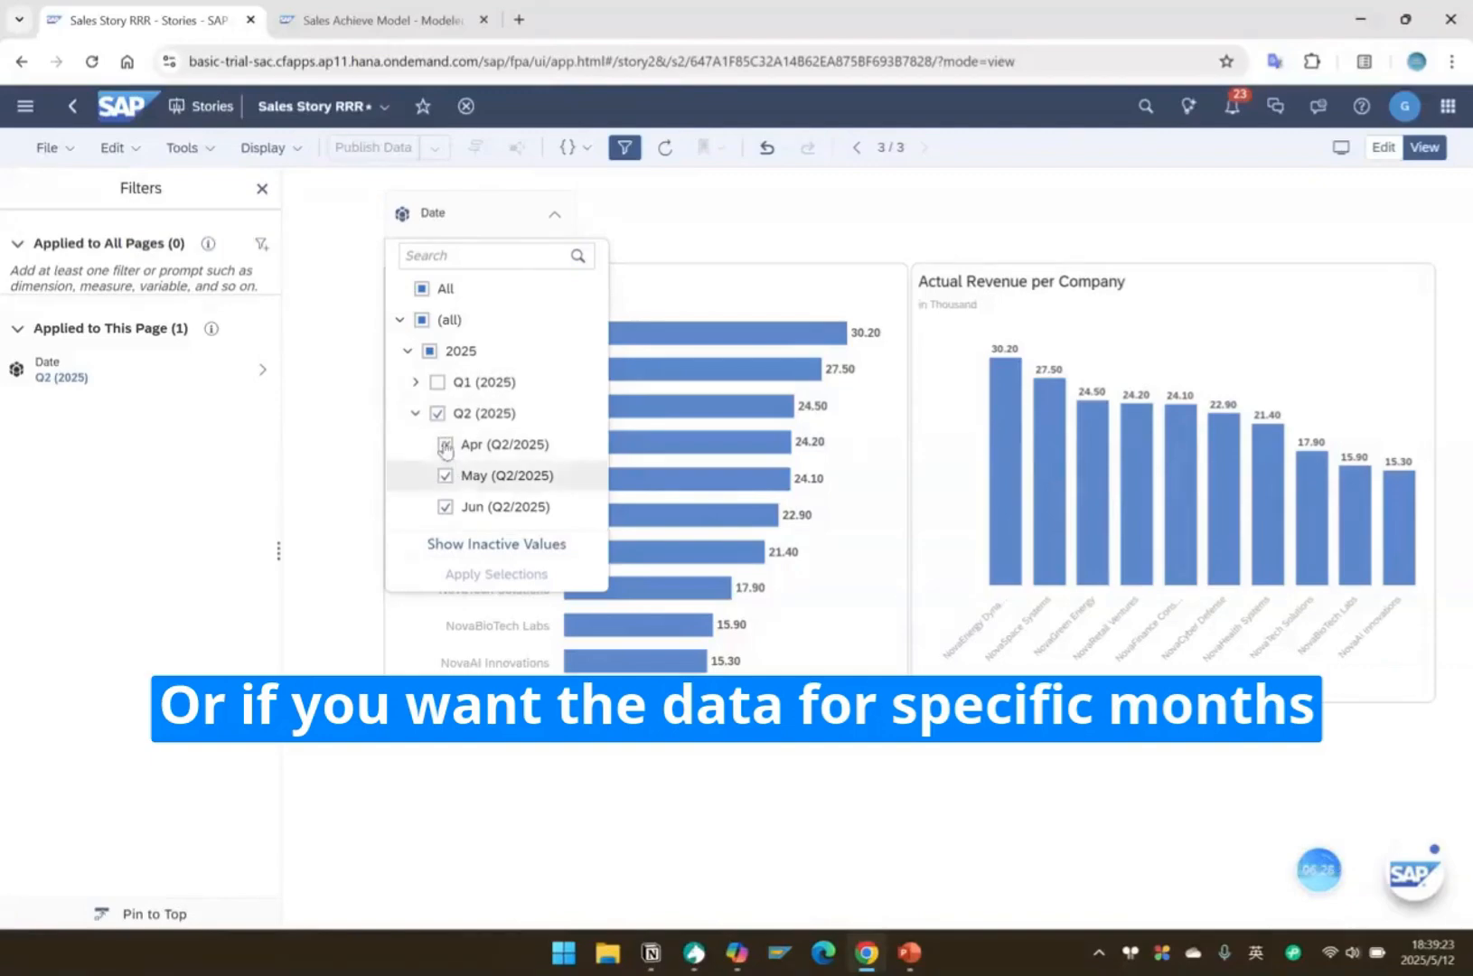
click(436, 414)
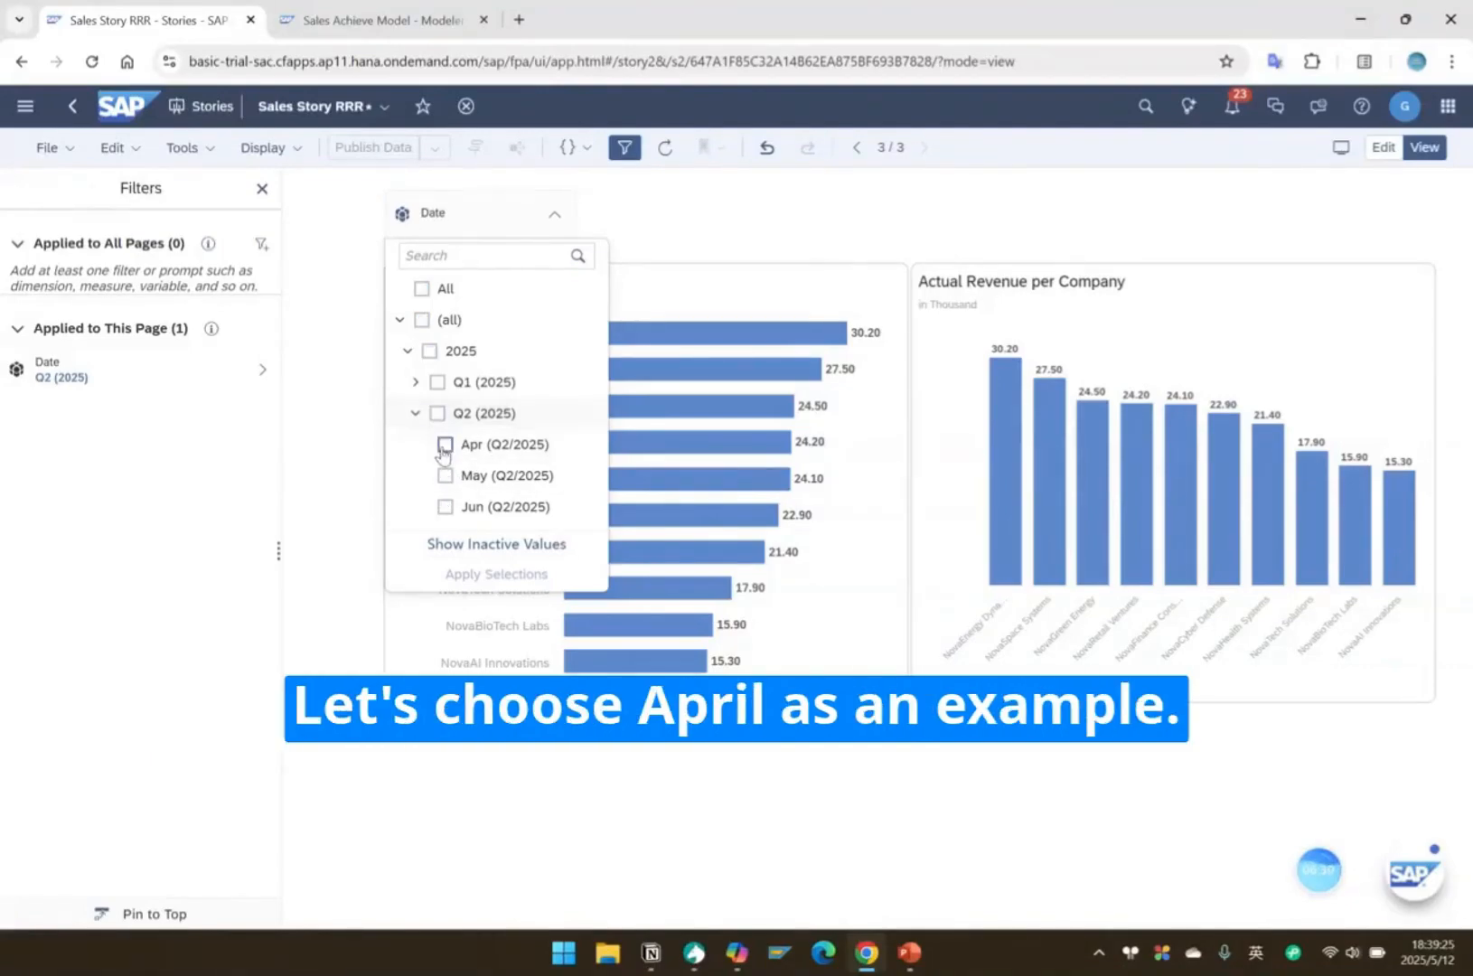
click(444, 444)
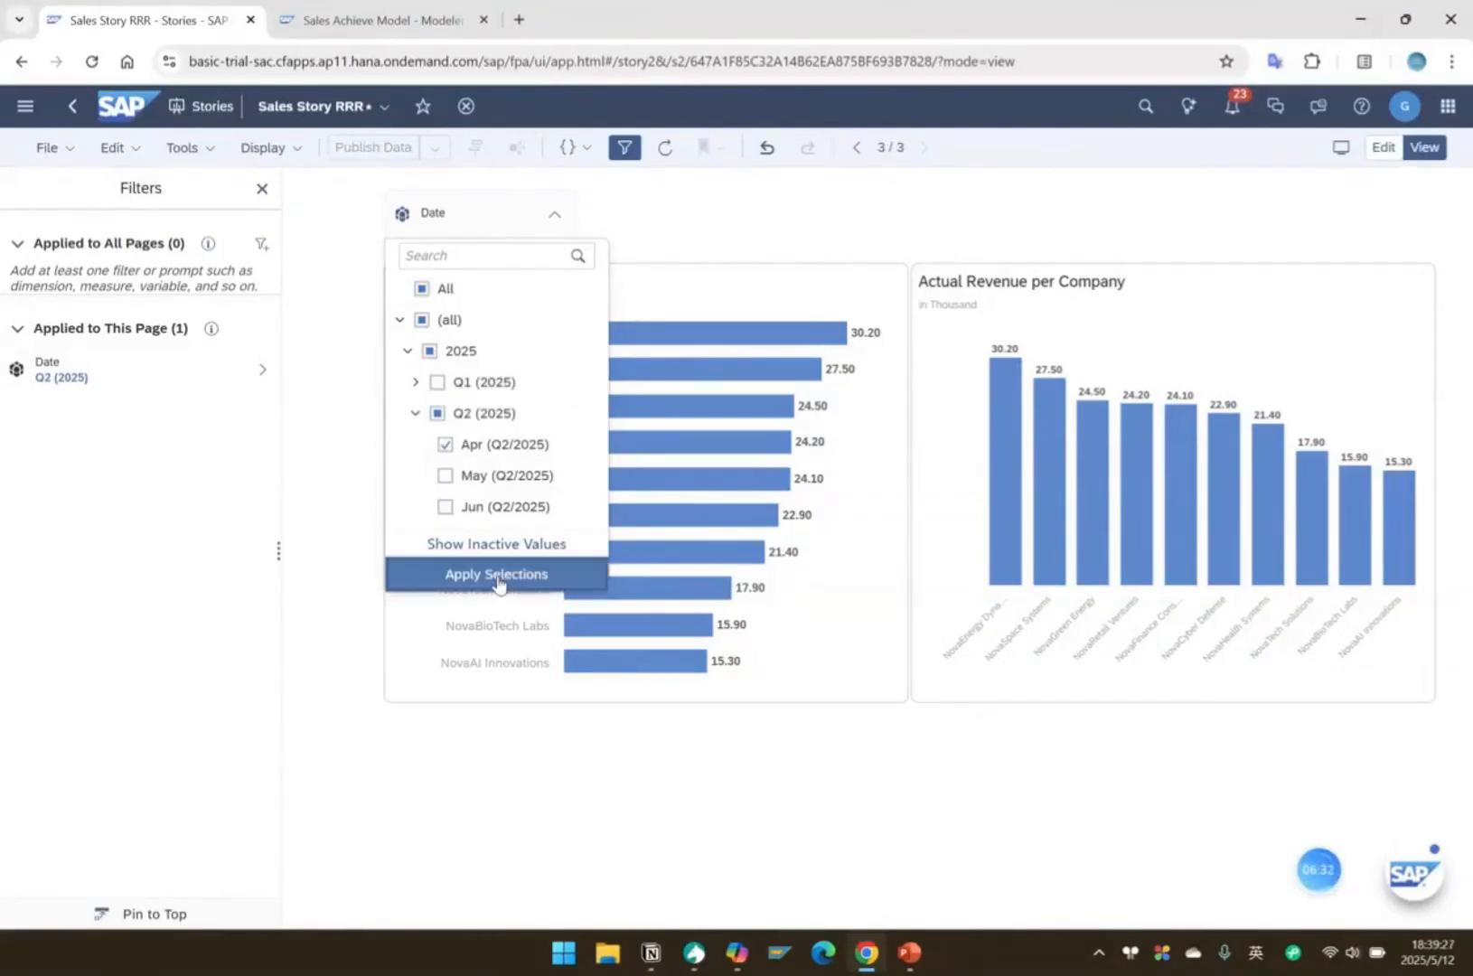
click(497, 575)
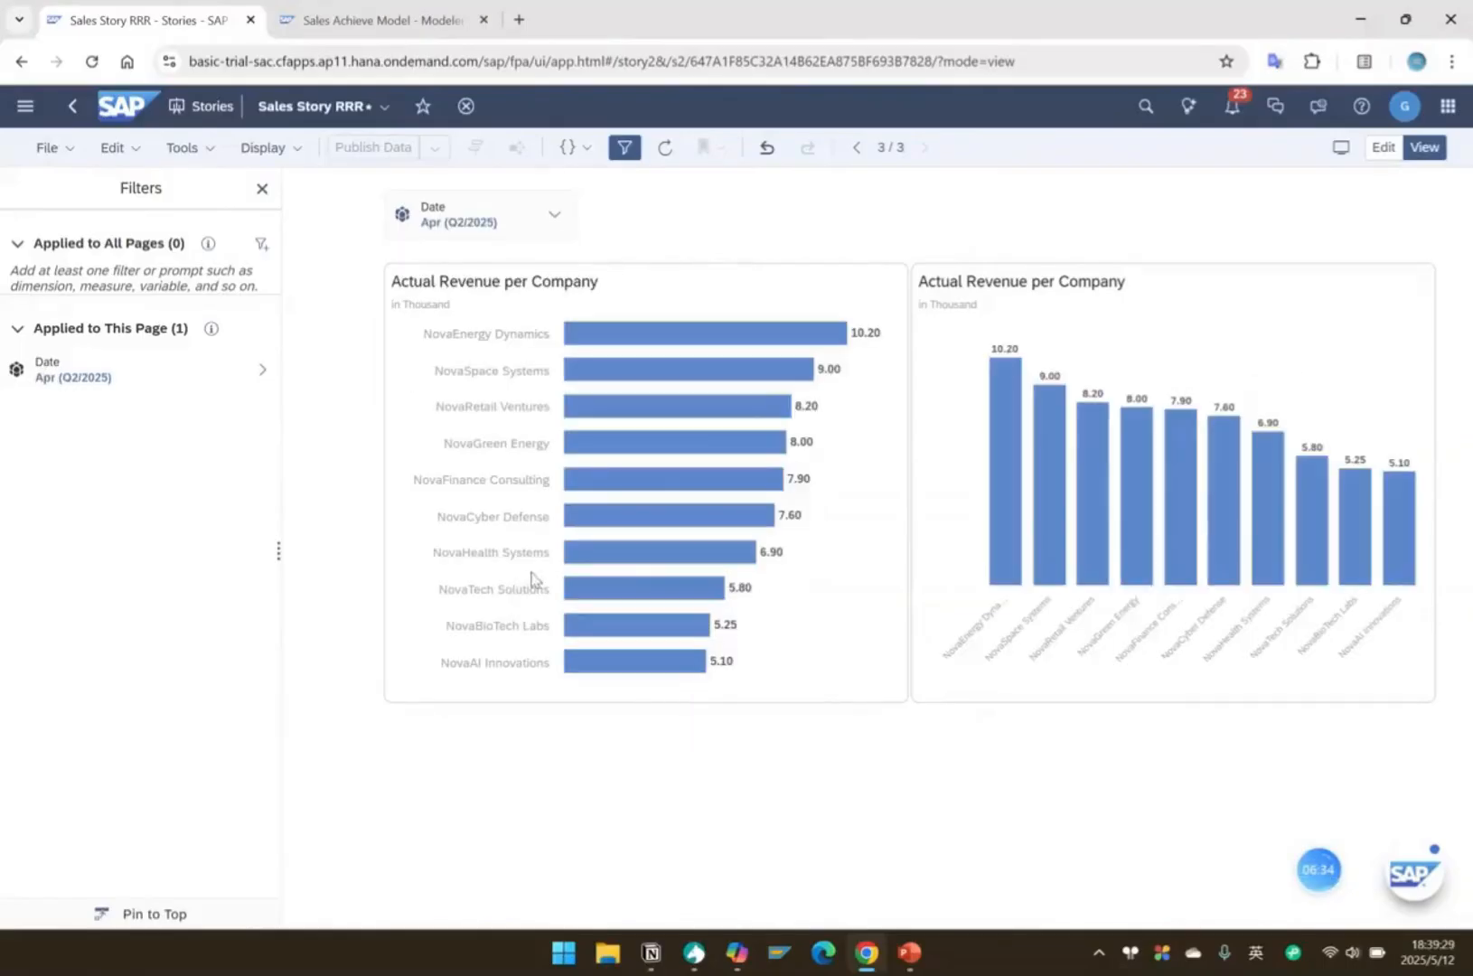
mouse_move(1022, 412)
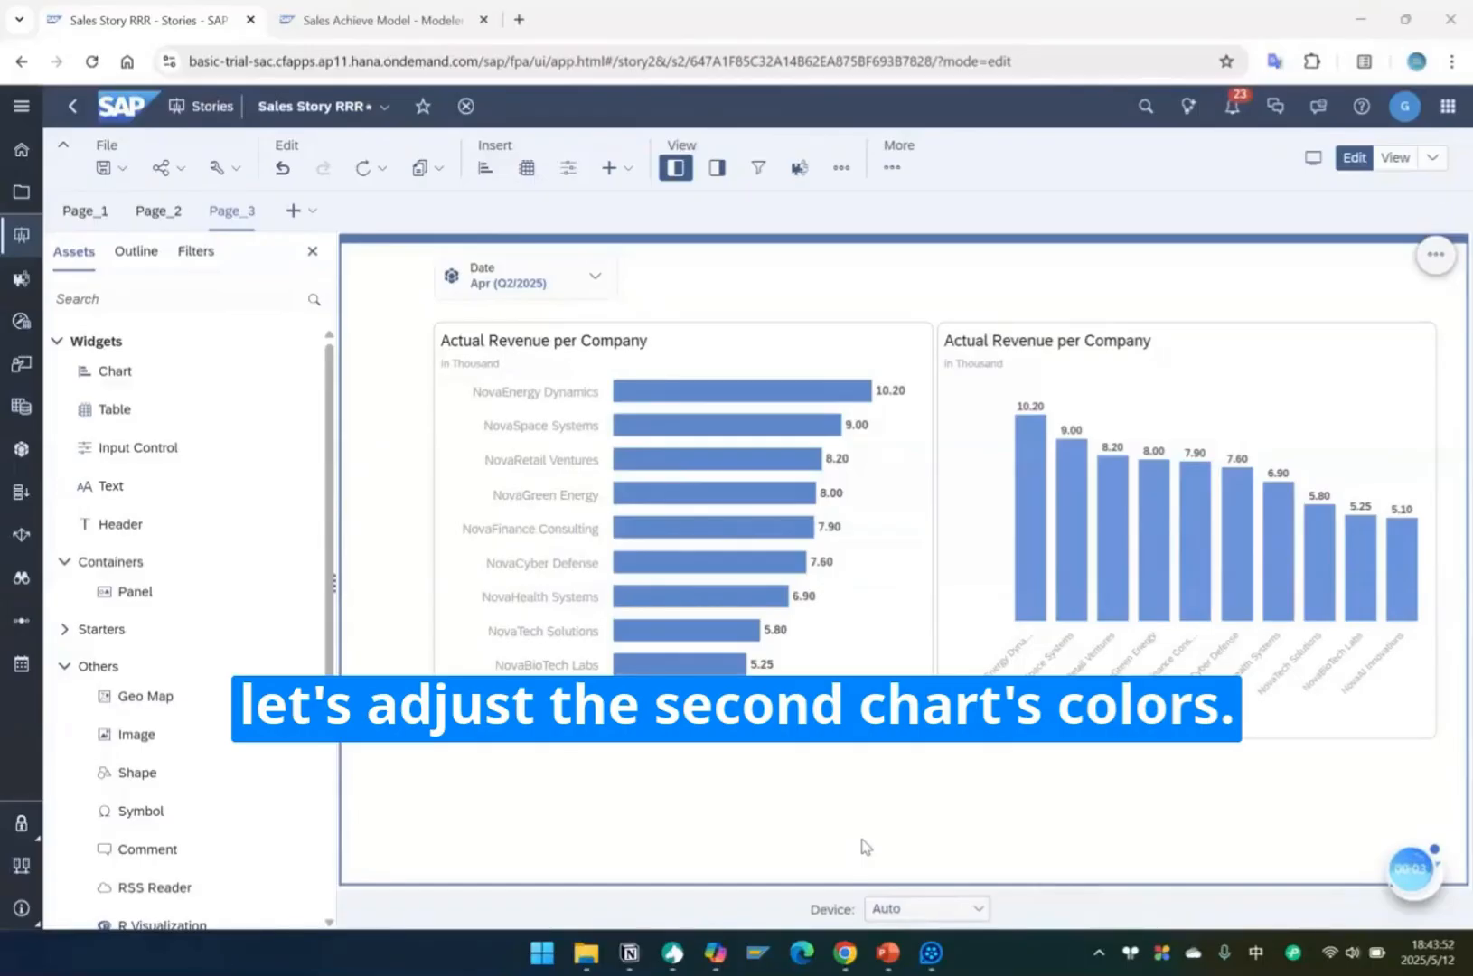
Apply the second colour palette, starting with orange, to the vertical revenue chart and return the story to view mode to check it.
click(1159, 488)
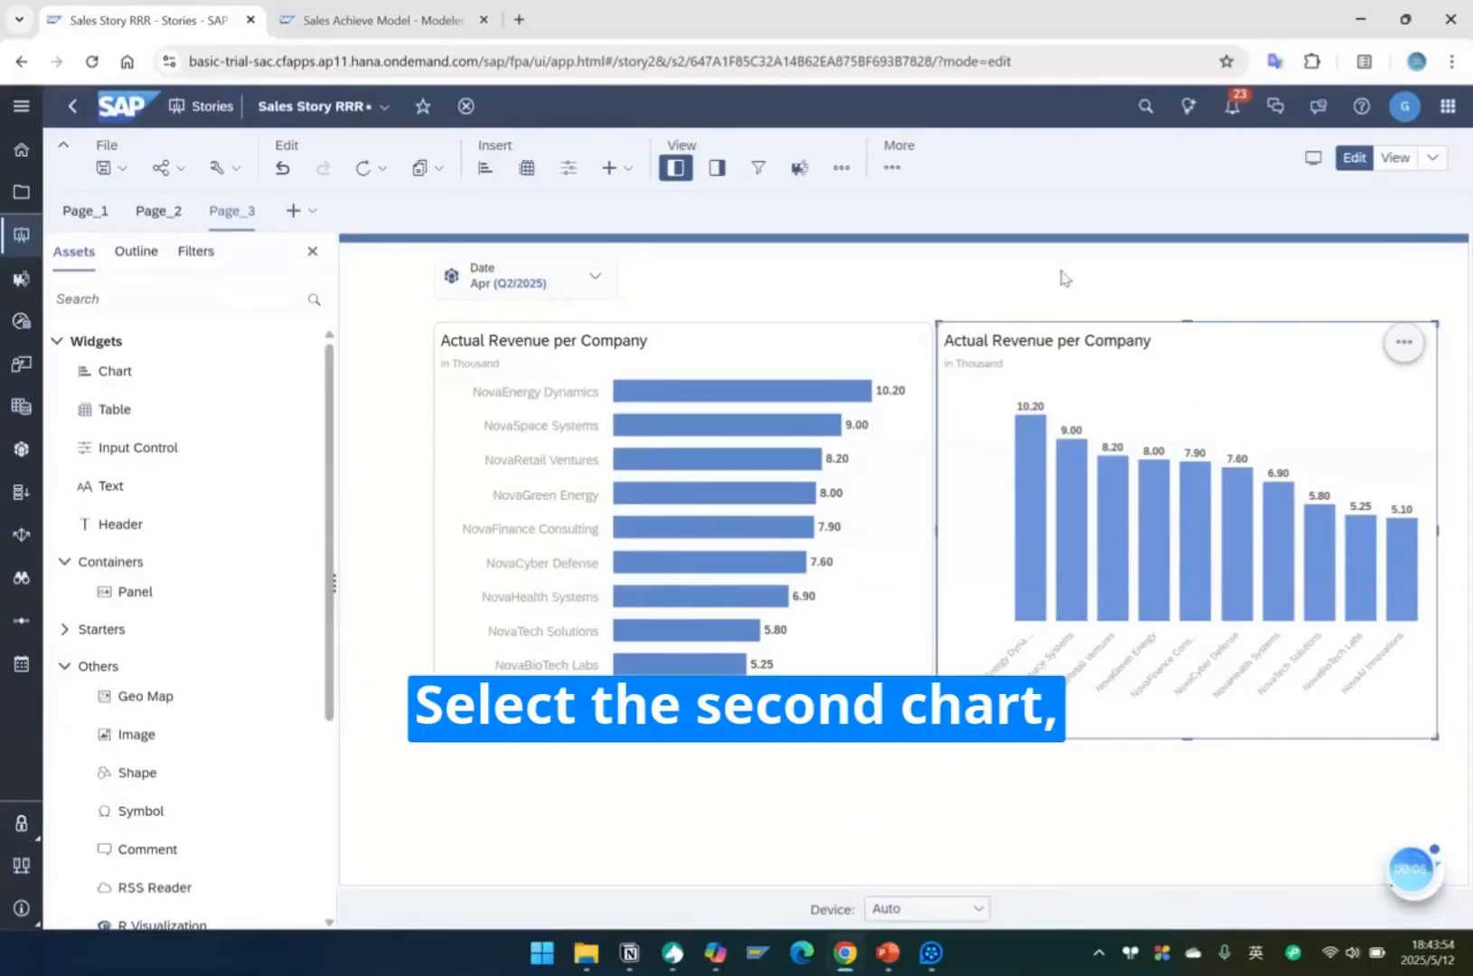
click(717, 167)
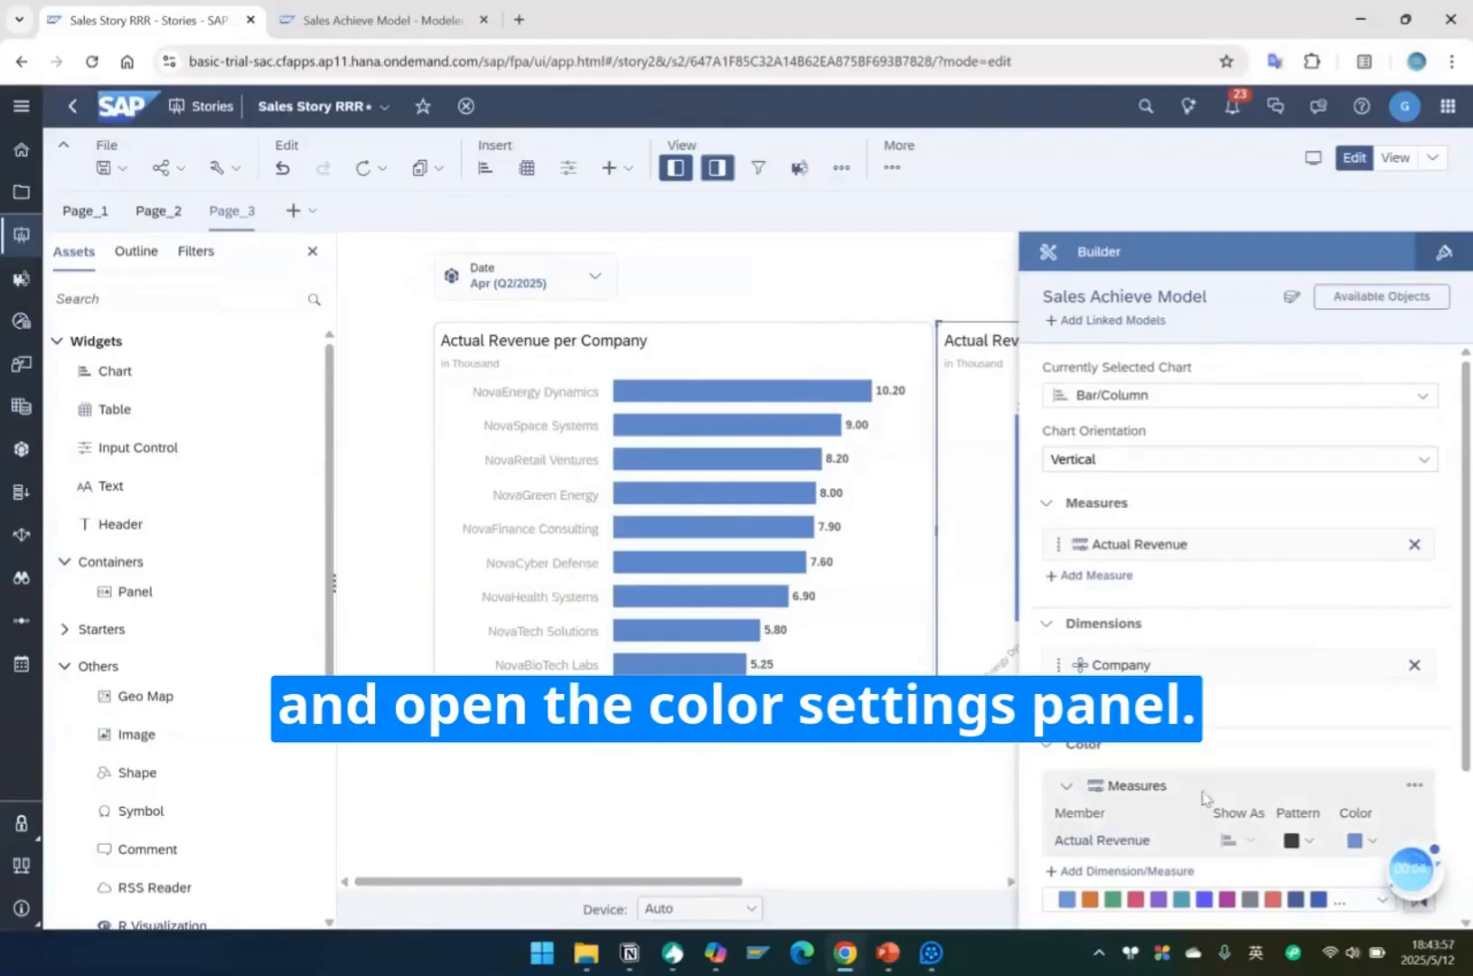
scroll(1202, 795, down, 1)
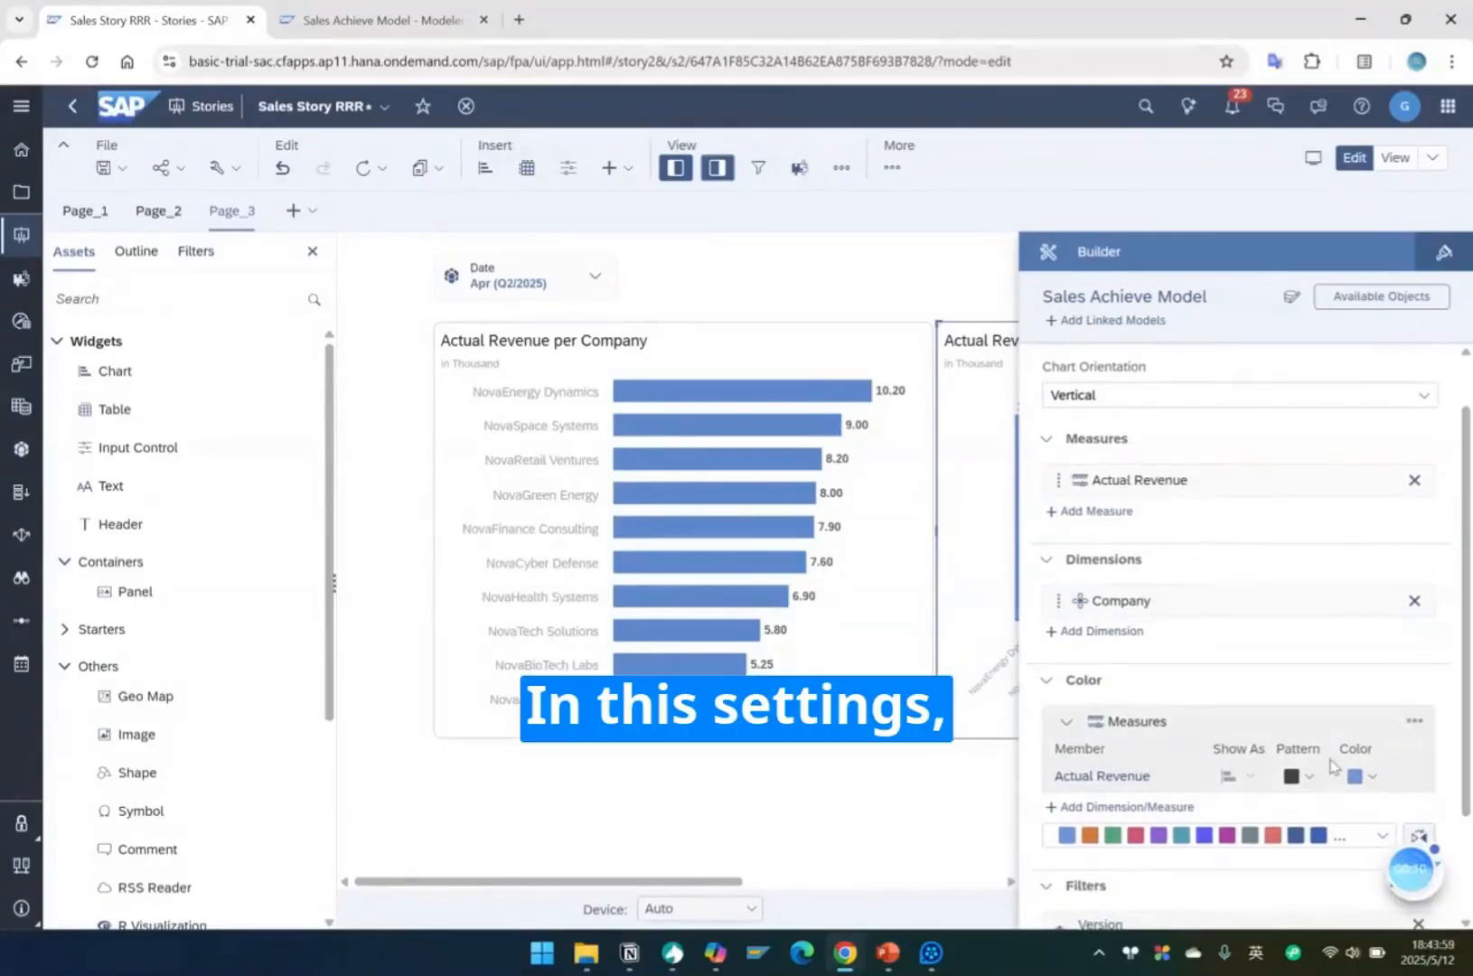
click(1382, 835)
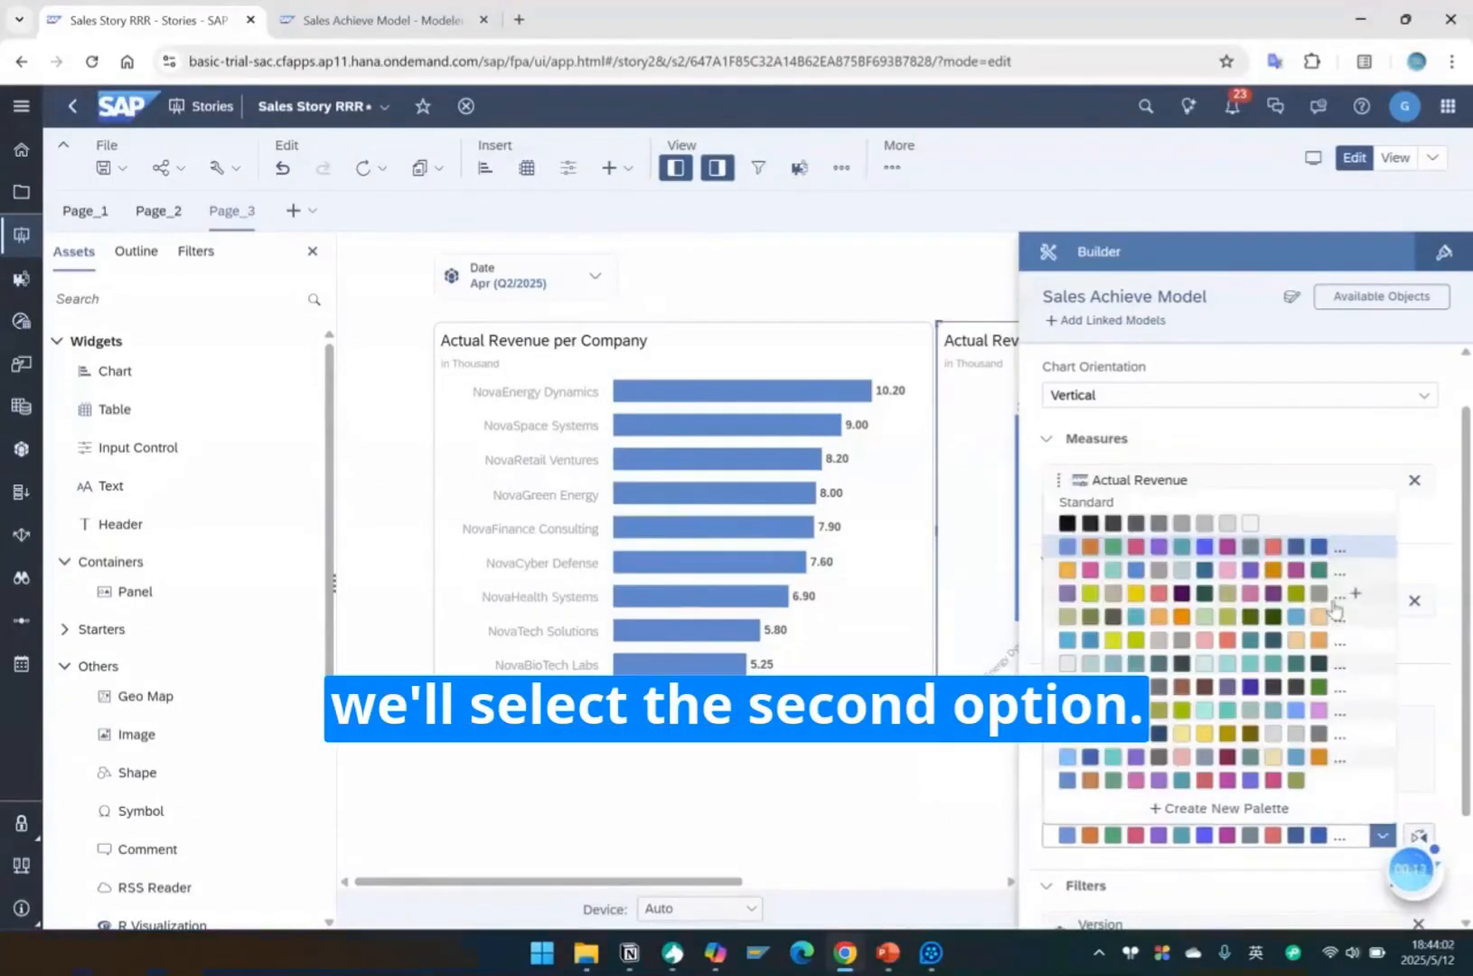
click(1346, 567)
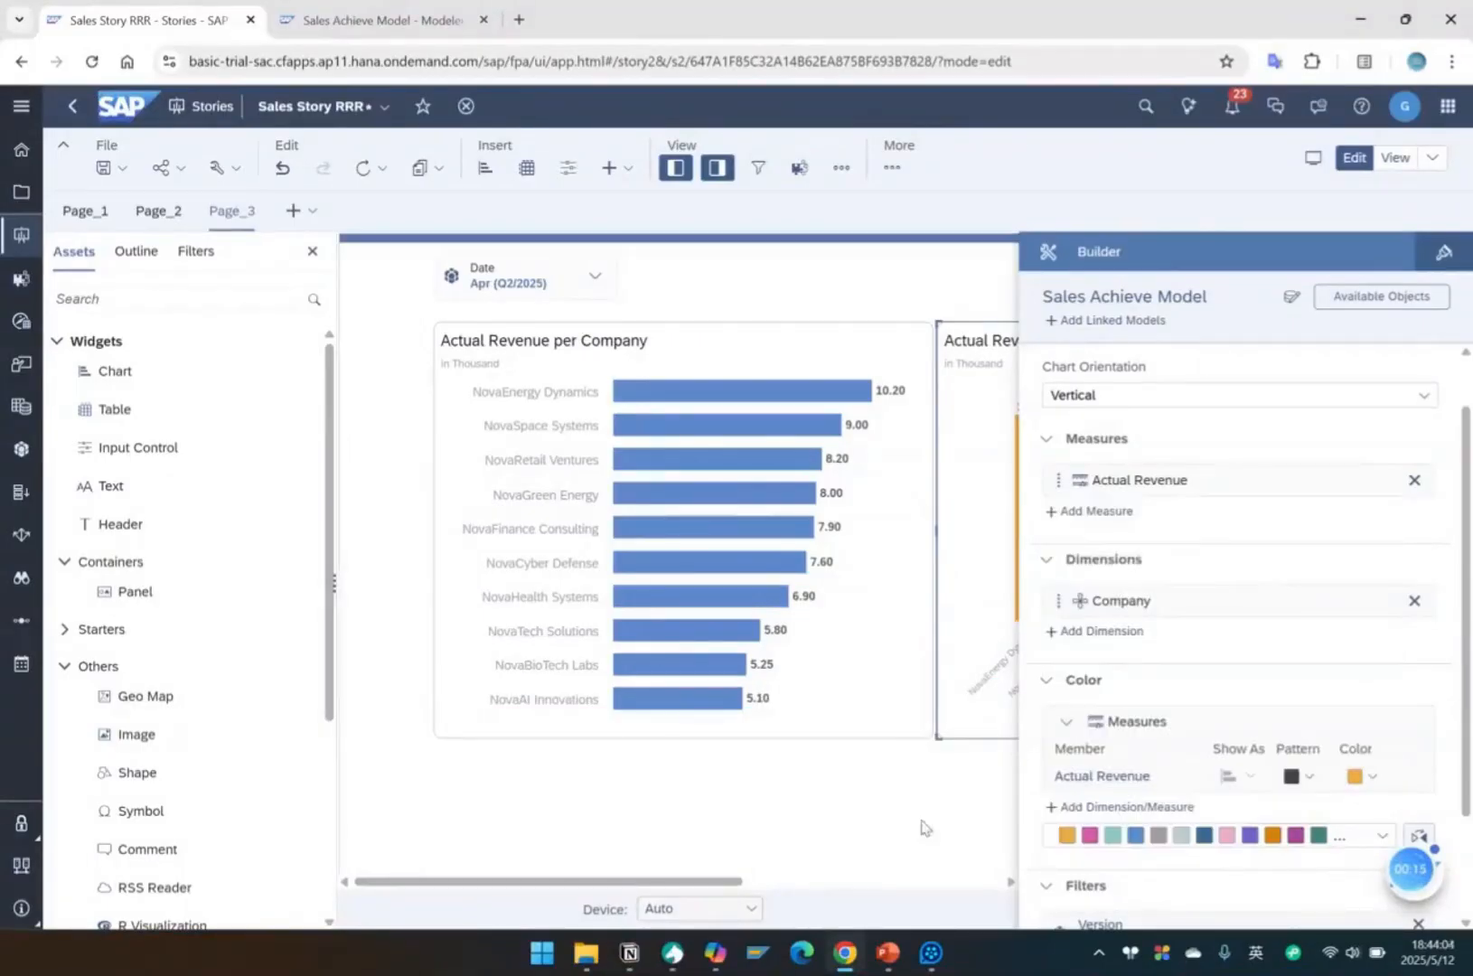
click(716, 167)
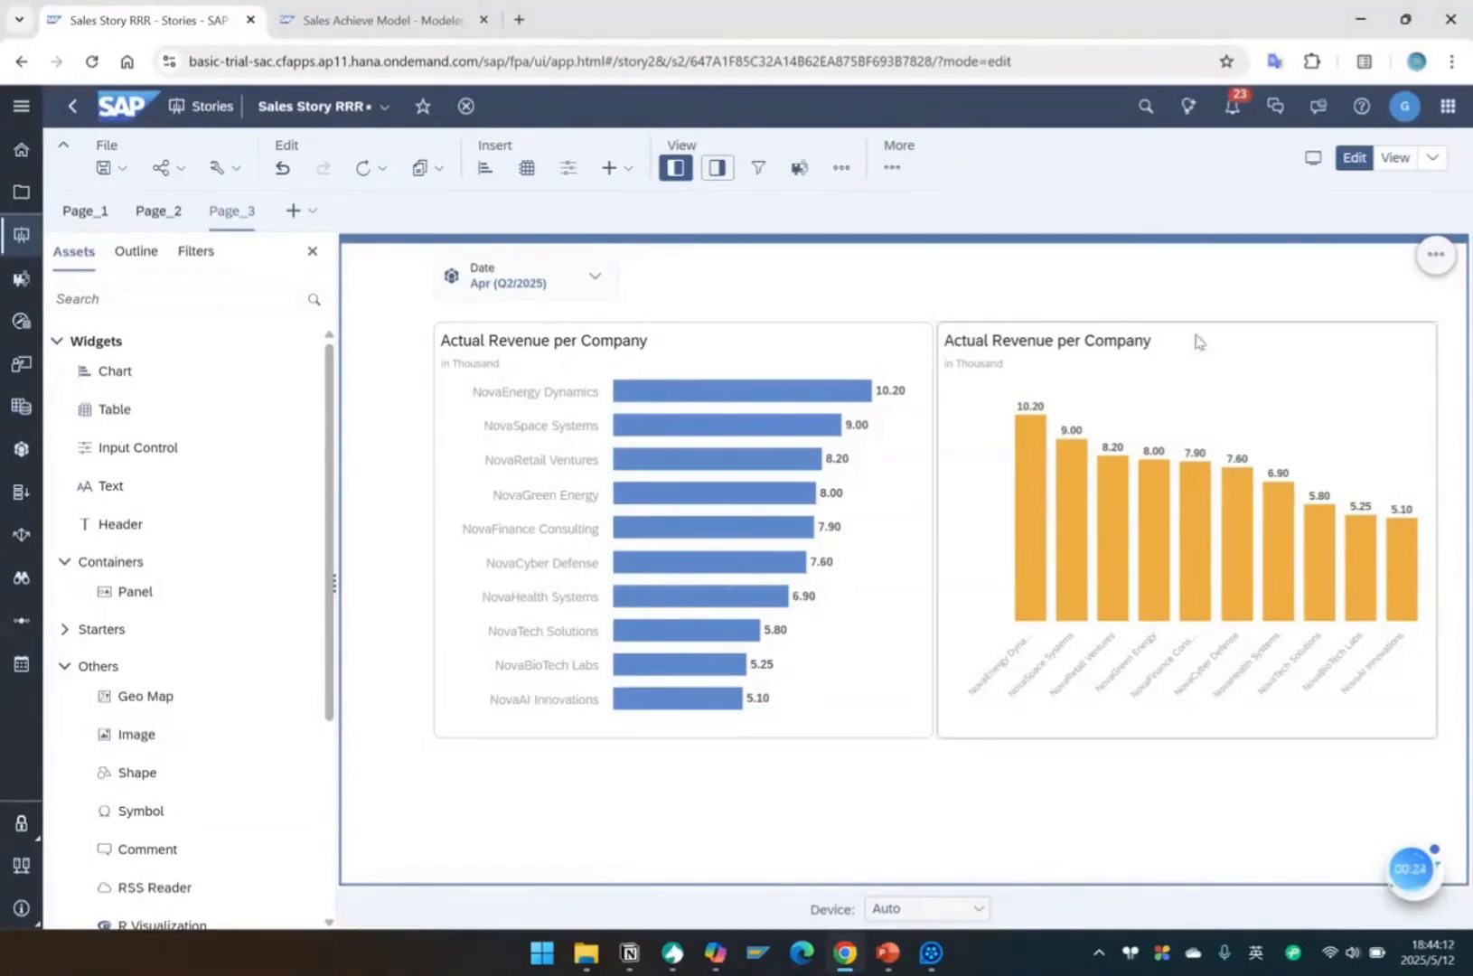
click(1394, 159)
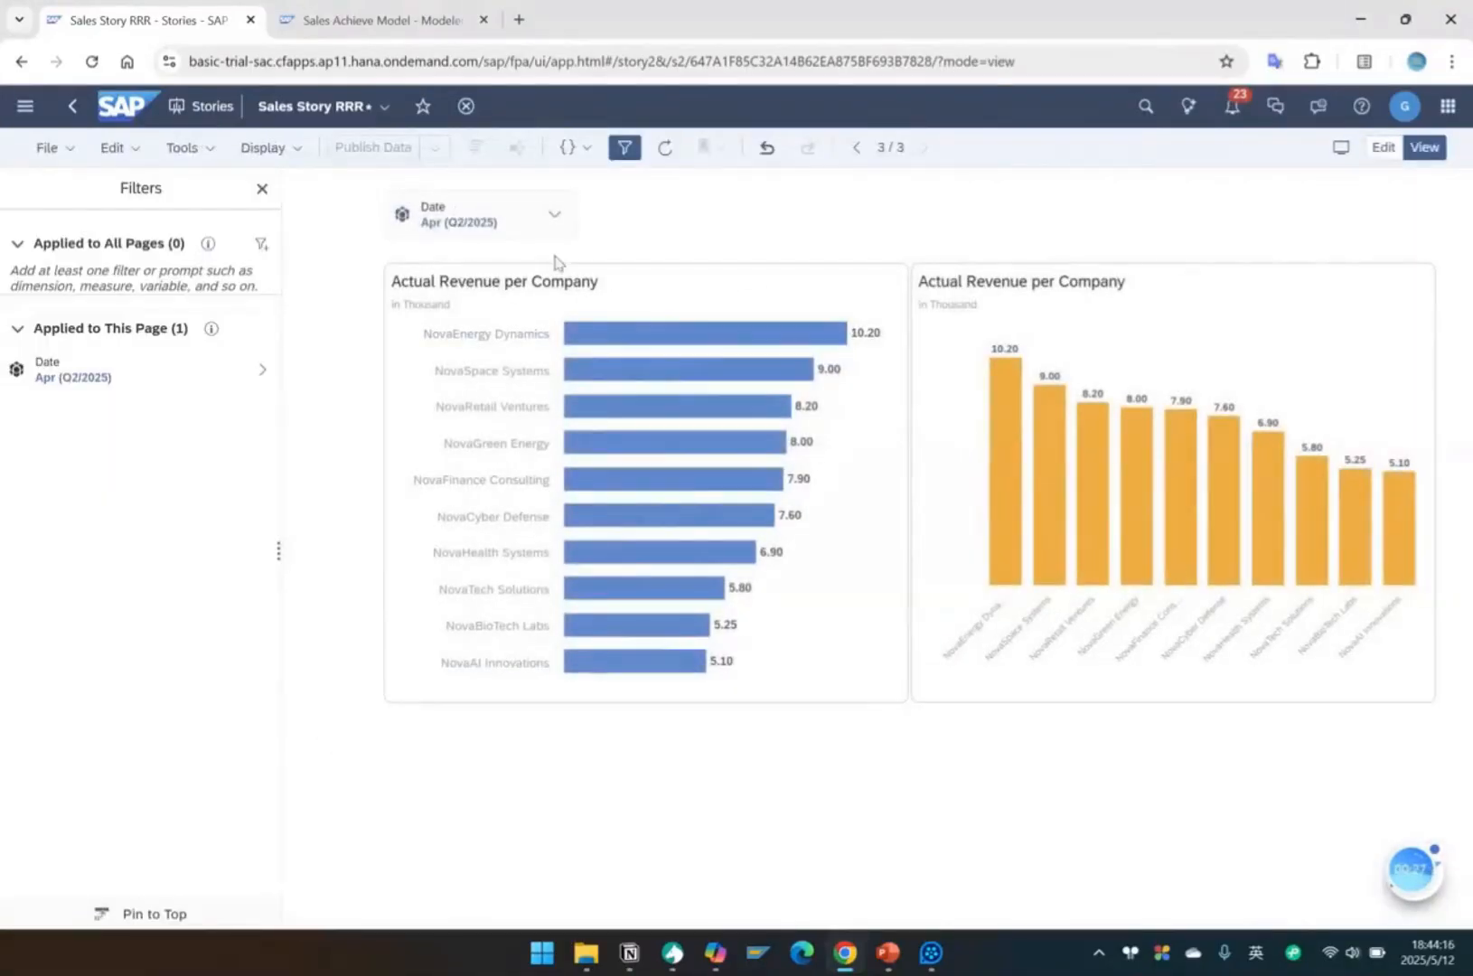
mouse_move(677, 518)
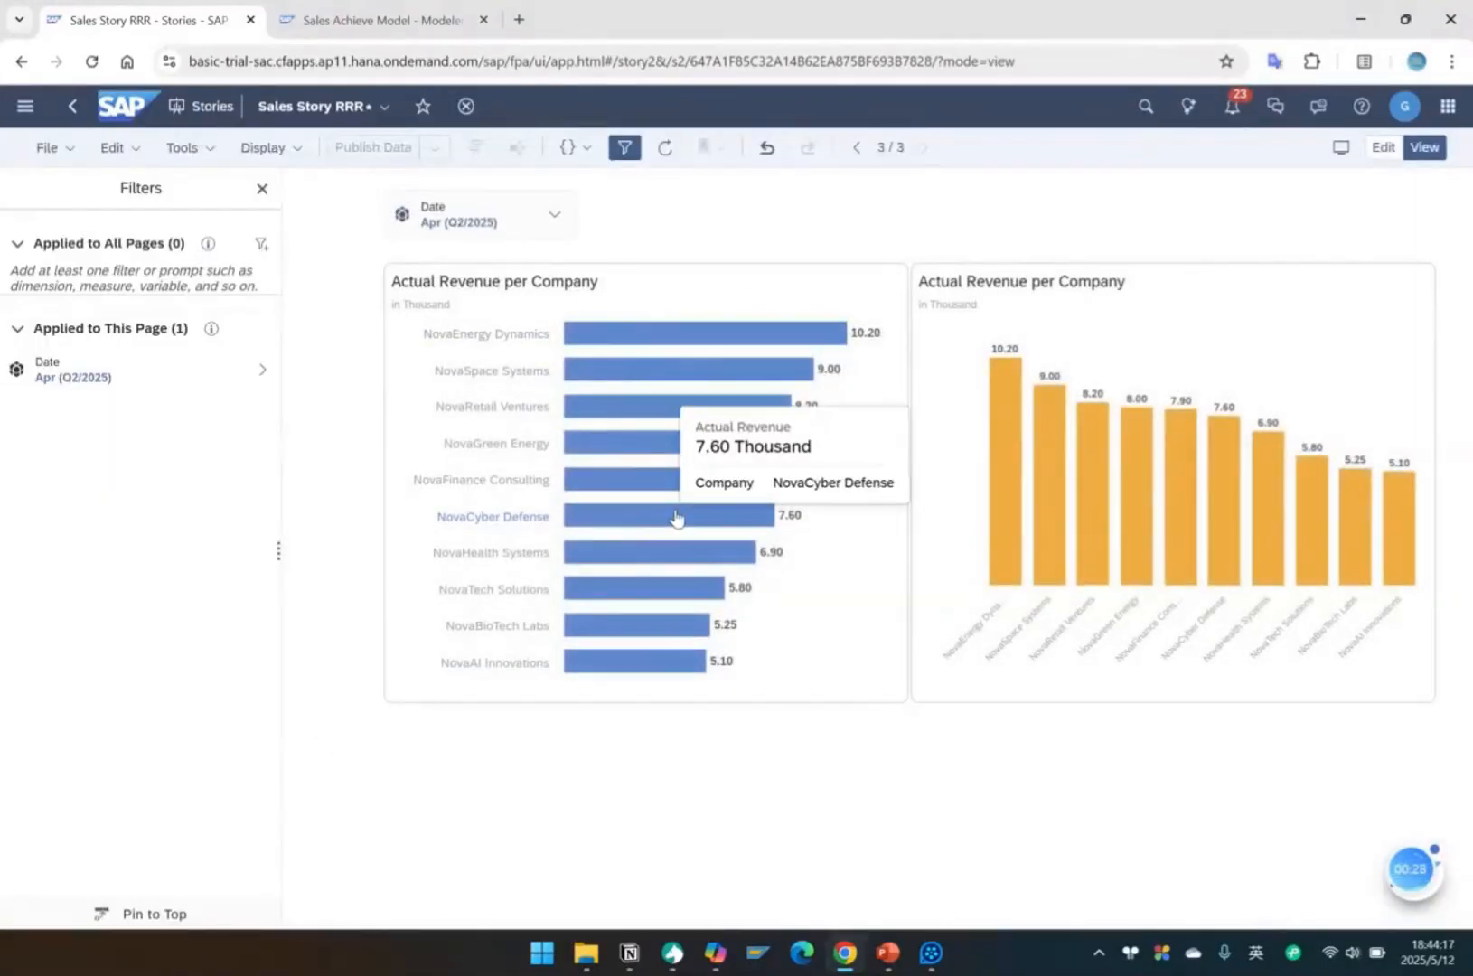